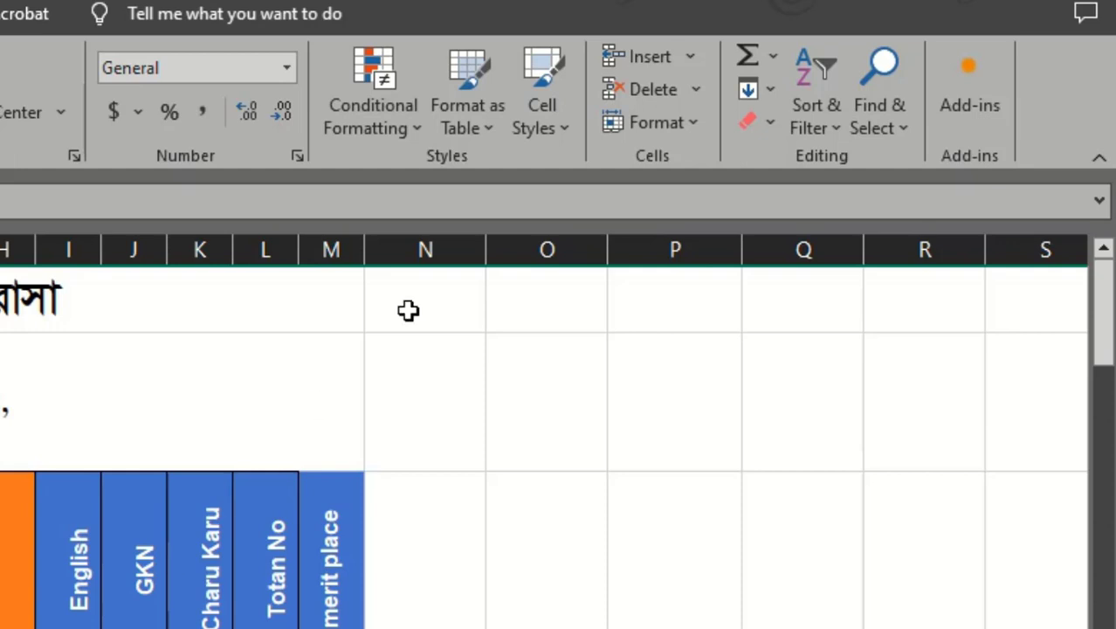
# Step: Delete the entire column H from the marks sheet
pyautogui.click(695, 91)
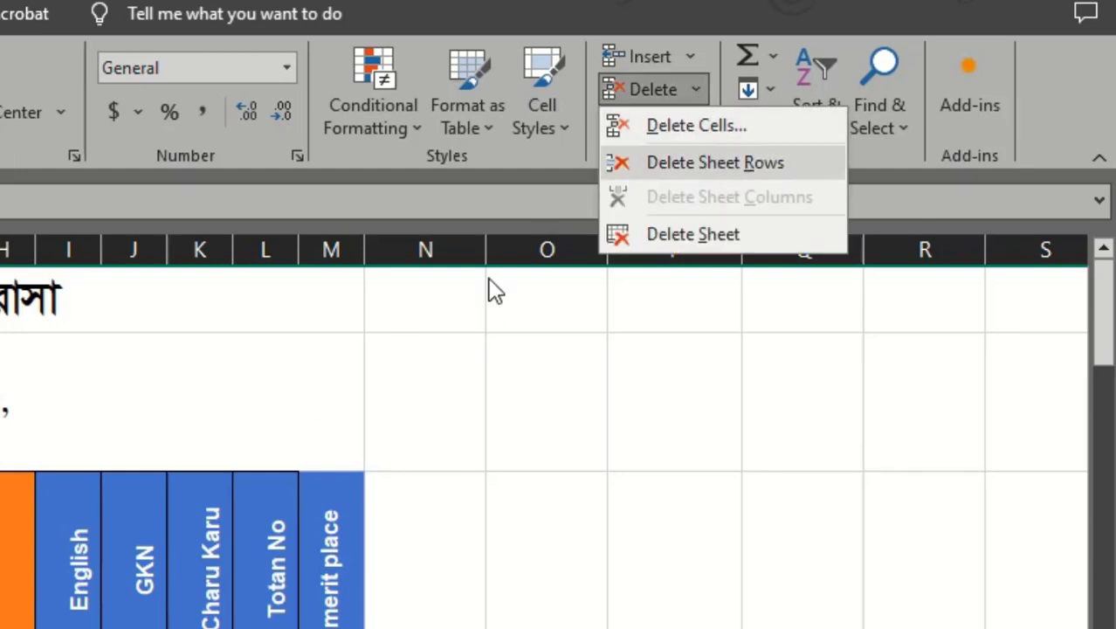
pyautogui.click(3, 251)
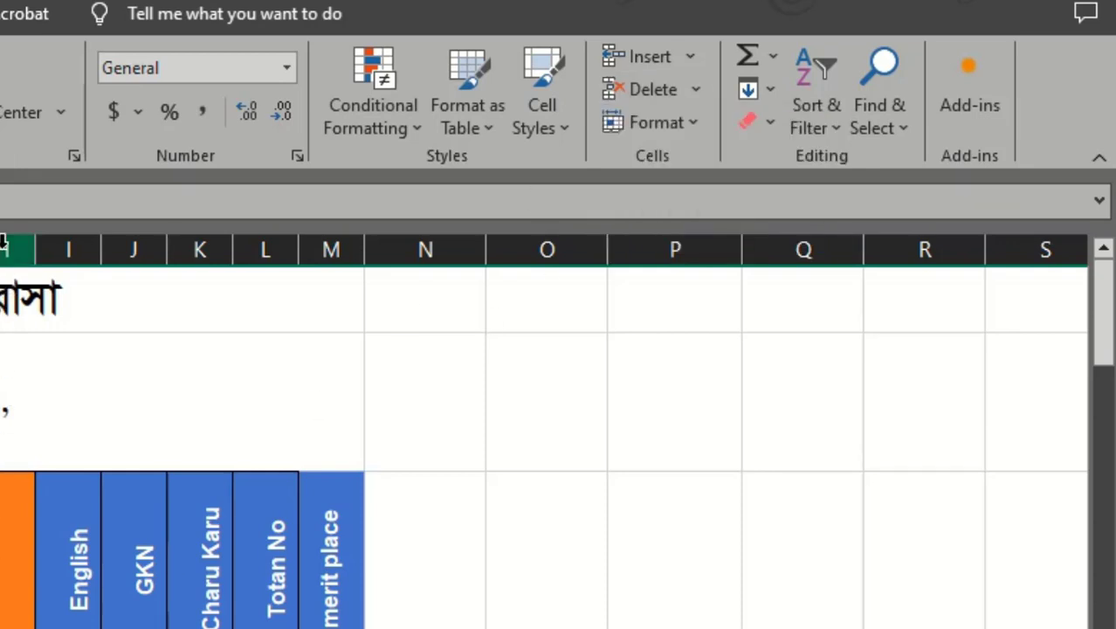
pyautogui.click(4, 251)
pyautogui.click(695, 91)
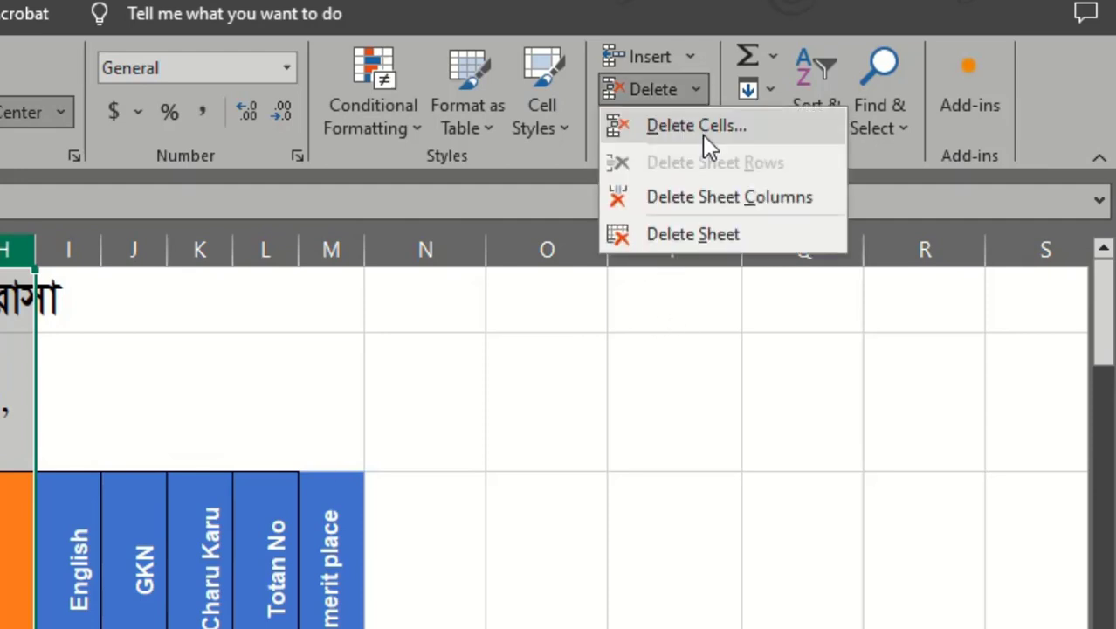
pyautogui.click(716, 204)
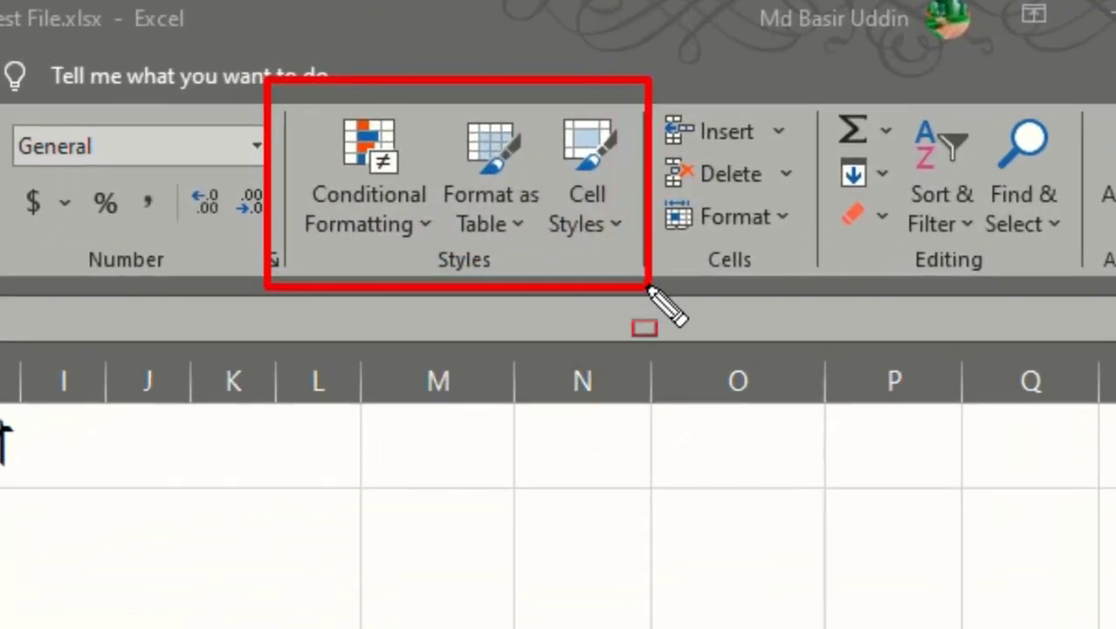
pyautogui.moveTo(285, 117)
pyautogui.mouseDown()
pyautogui.moveTo(416, 218)
pyautogui.moveTo(433, 252)
pyautogui.mouseUp()
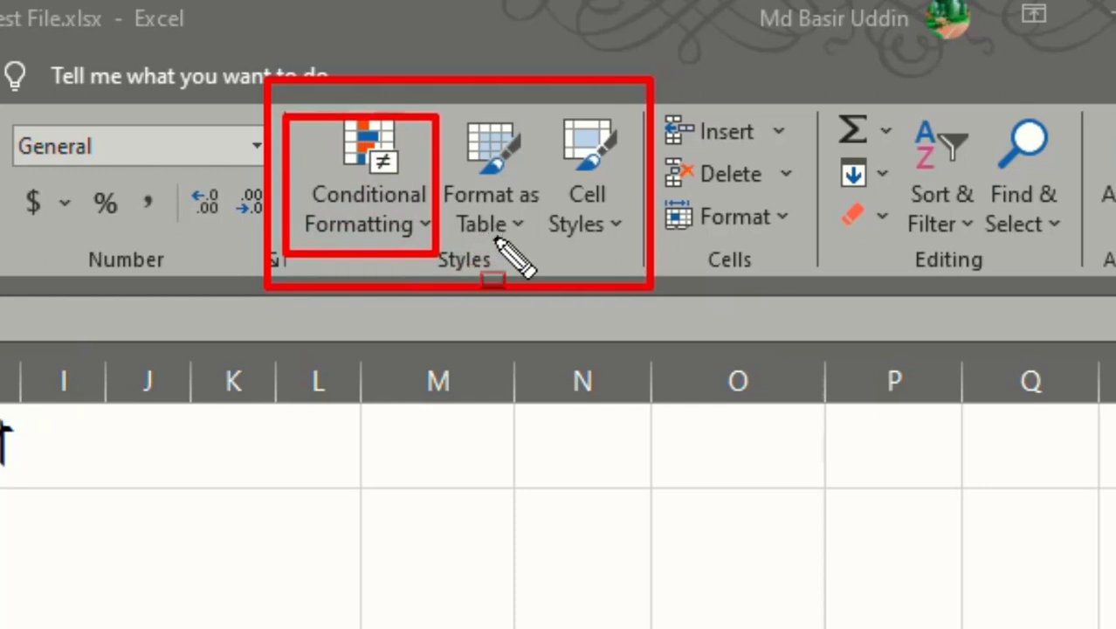
pyautogui.hotkey('ctrl', 'z')
pyautogui.moveTo(430, 110)
pyautogui.mouseDown()
pyautogui.moveTo(488, 205)
pyautogui.moveTo(541, 253)
pyautogui.mouseUp()
pyautogui.hotkey('ctrl', 'z')
pyautogui.moveTo(515, 90); pyautogui.dragTo(627, 238)
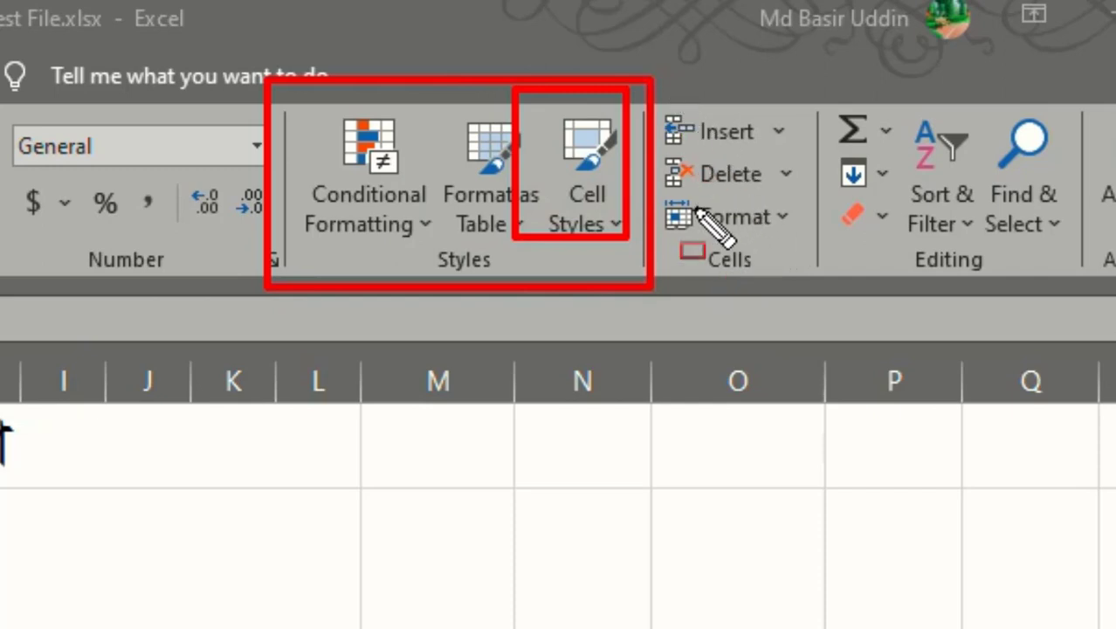
pyautogui.moveTo(663, 88)
pyautogui.mouseDown()
pyautogui.moveTo(704, 201)
pyautogui.moveTo(800, 274)
pyautogui.moveTo(823, 278)
pyautogui.mouseUp()
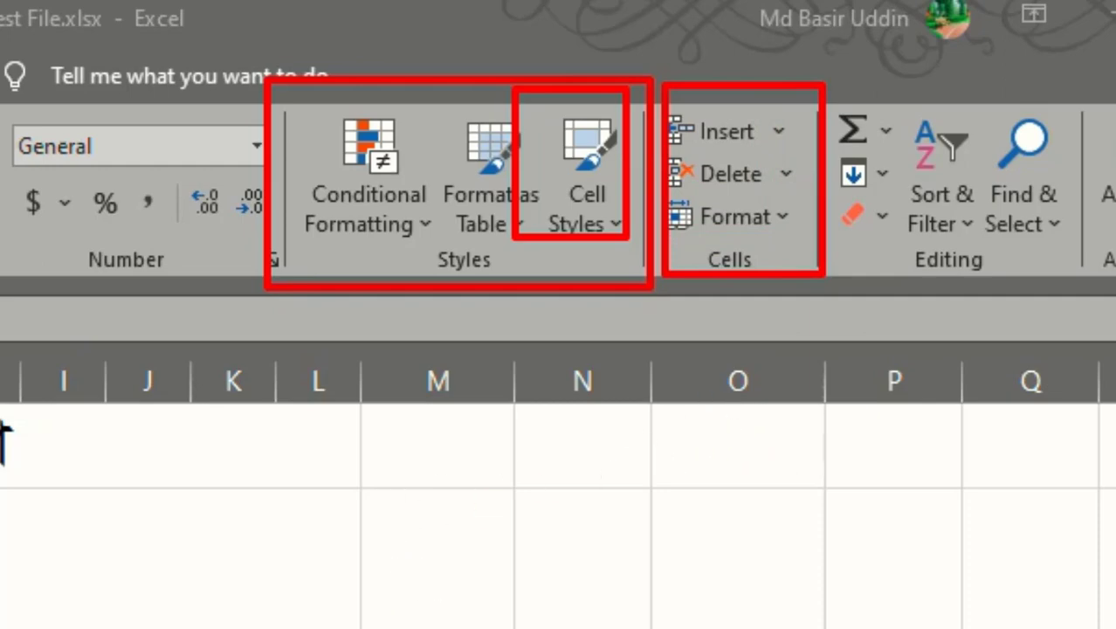
pyautogui.press('Escape')
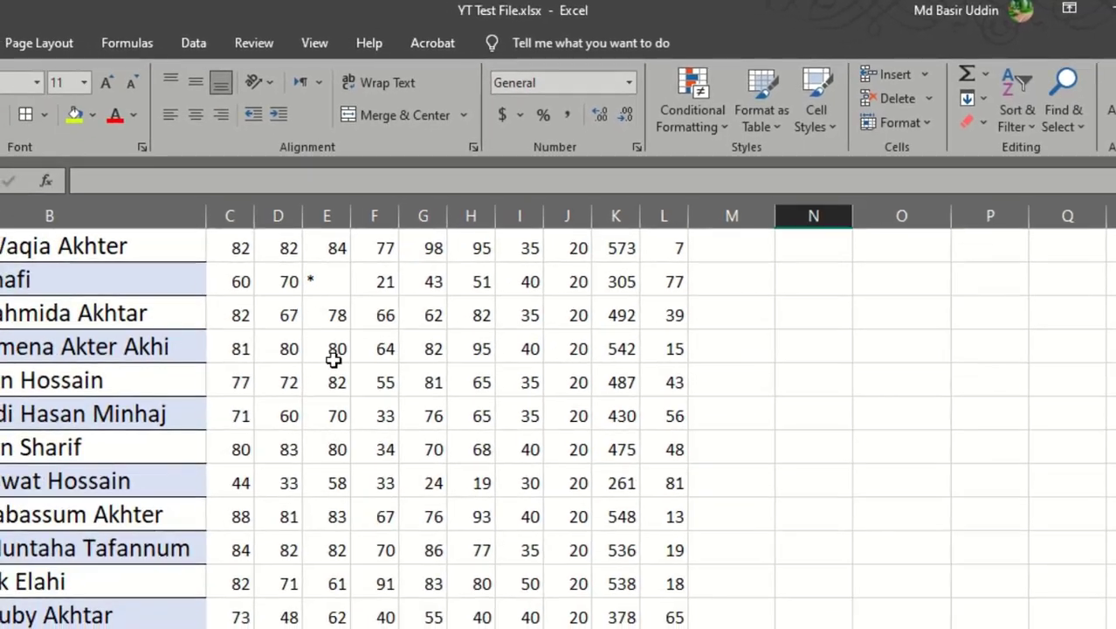
# Step: Create a table from the marks in C13:L16, picking that range in place of C17:L24 and leaving the headers option off
pyautogui.scroll(-2, 336, 375)
pyautogui.moveTo(249, 388); pyautogui.dragTo(668, 610)
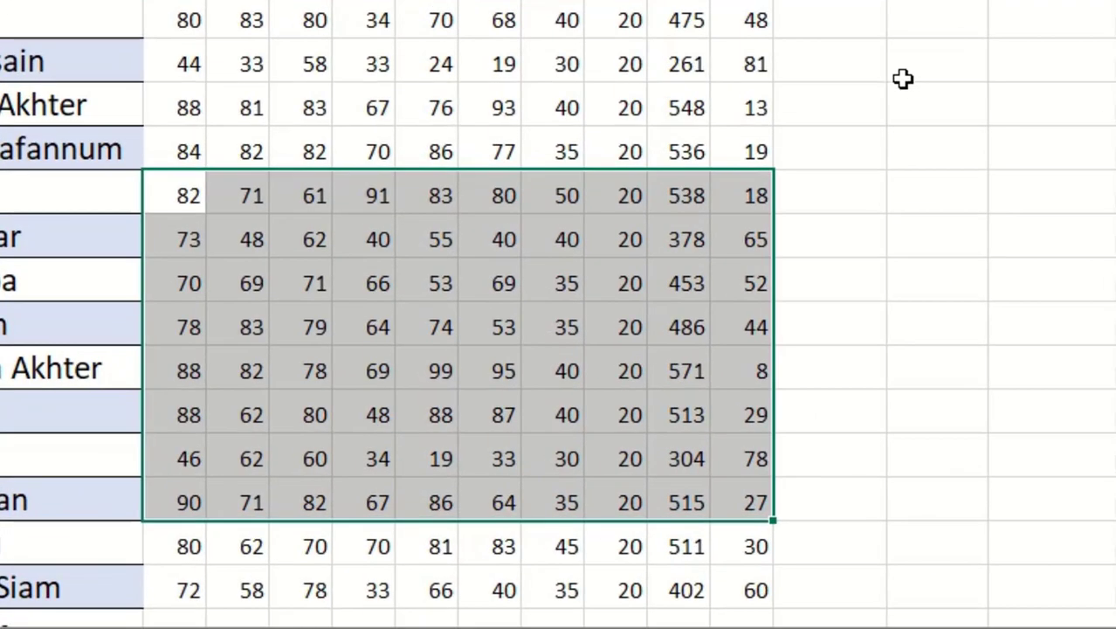
pyautogui.hotkey('ctrl', 't')
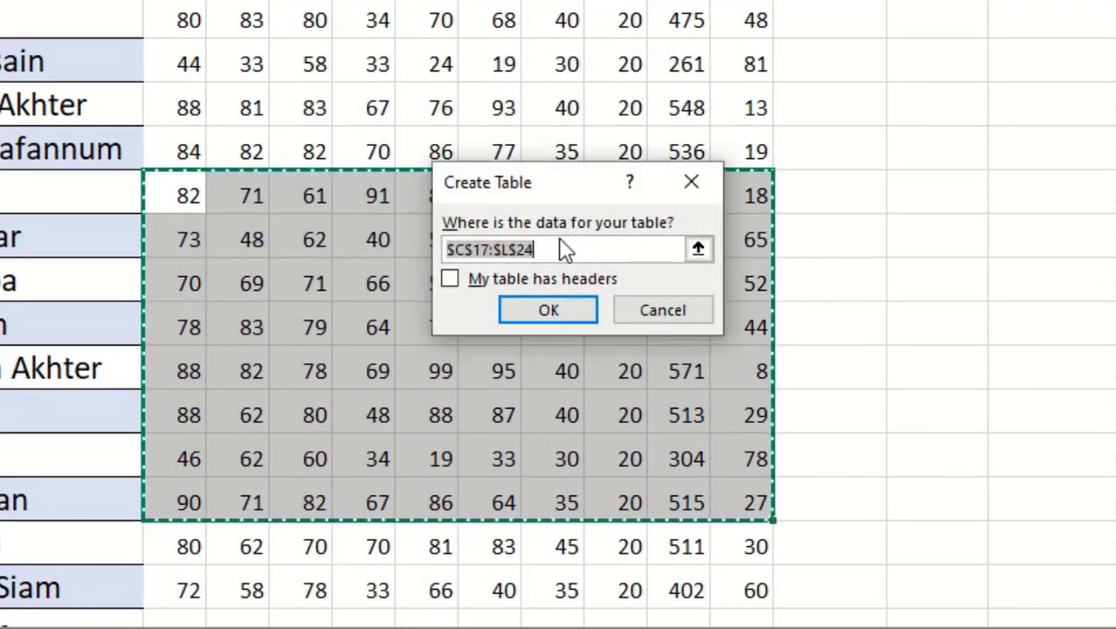
pyautogui.moveTo(528, 205); pyautogui.dragTo(495, 188)
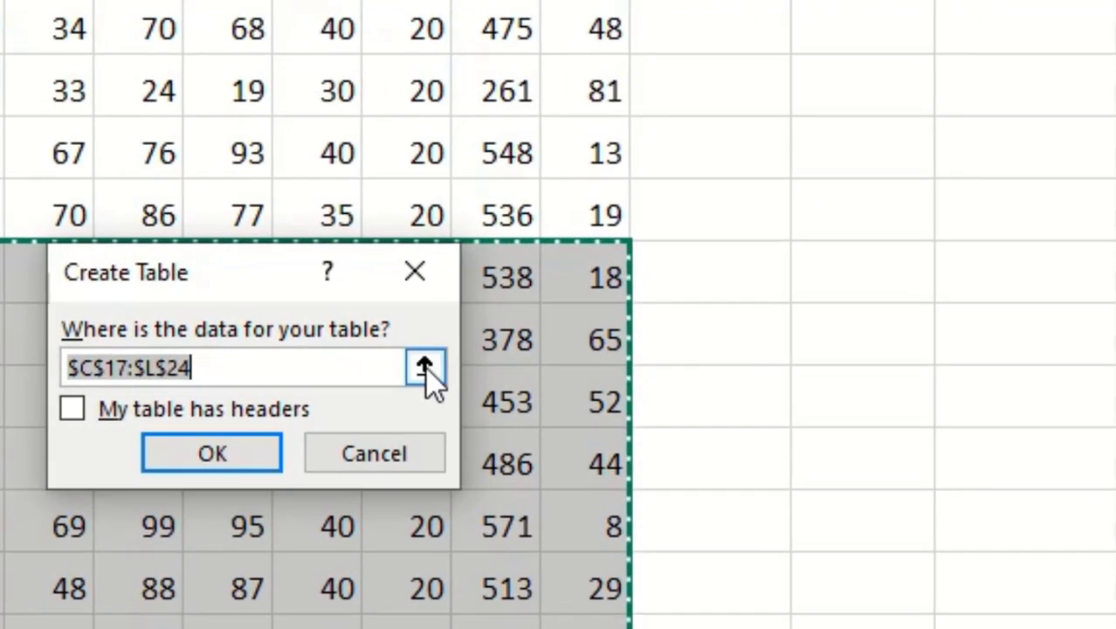
pyautogui.click(628, 258)
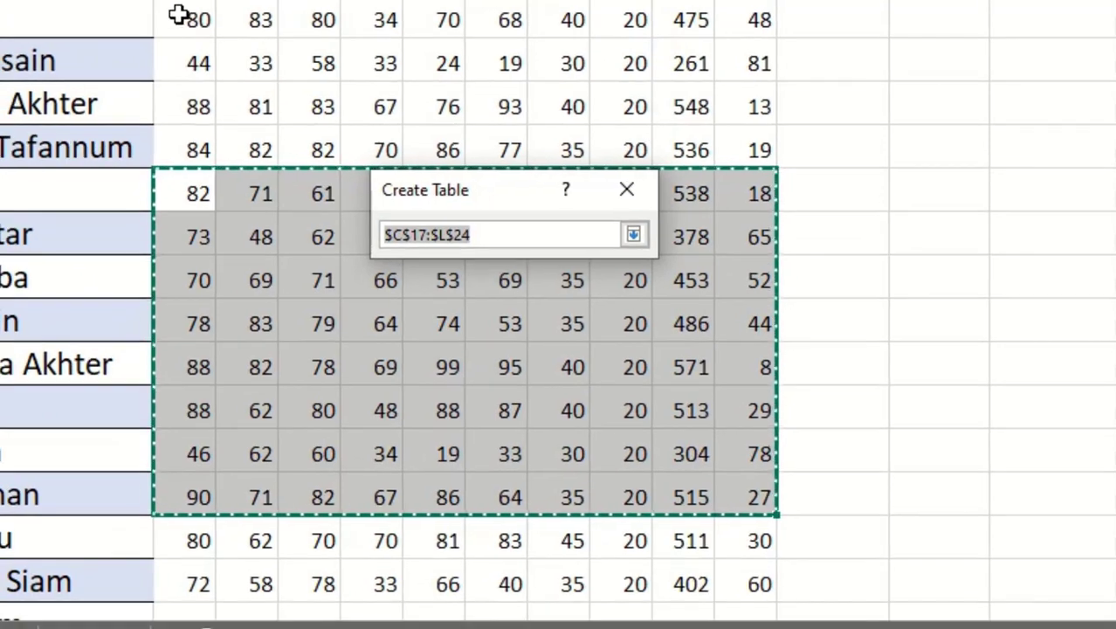
pyautogui.moveTo(181, 17); pyautogui.dragTo(751, 170)
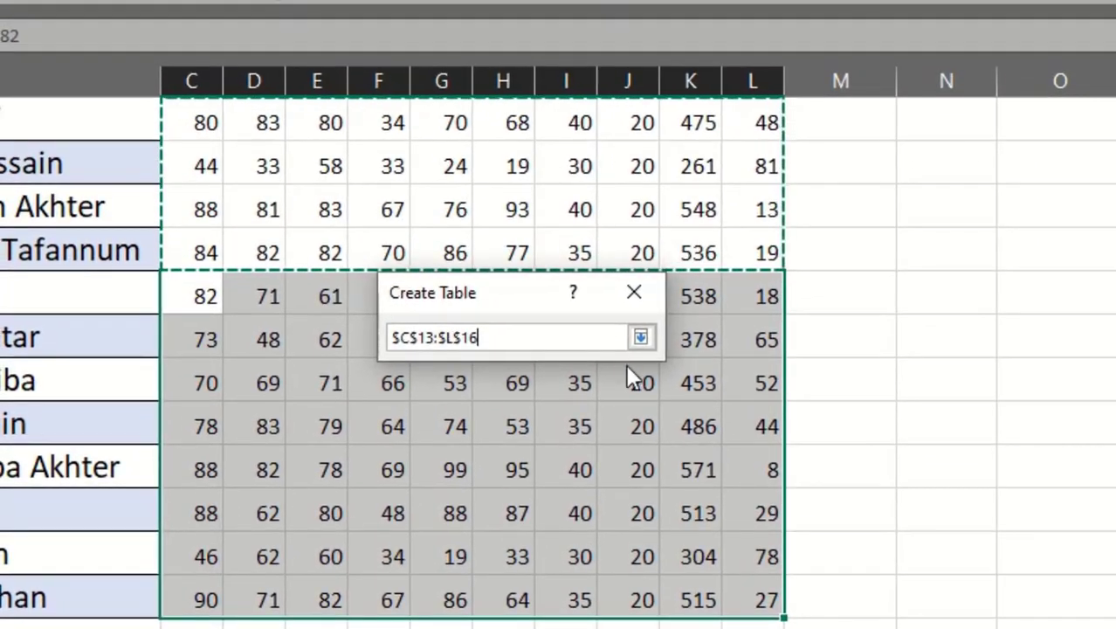
pyautogui.click(635, 262)
pyautogui.click(510, 420)
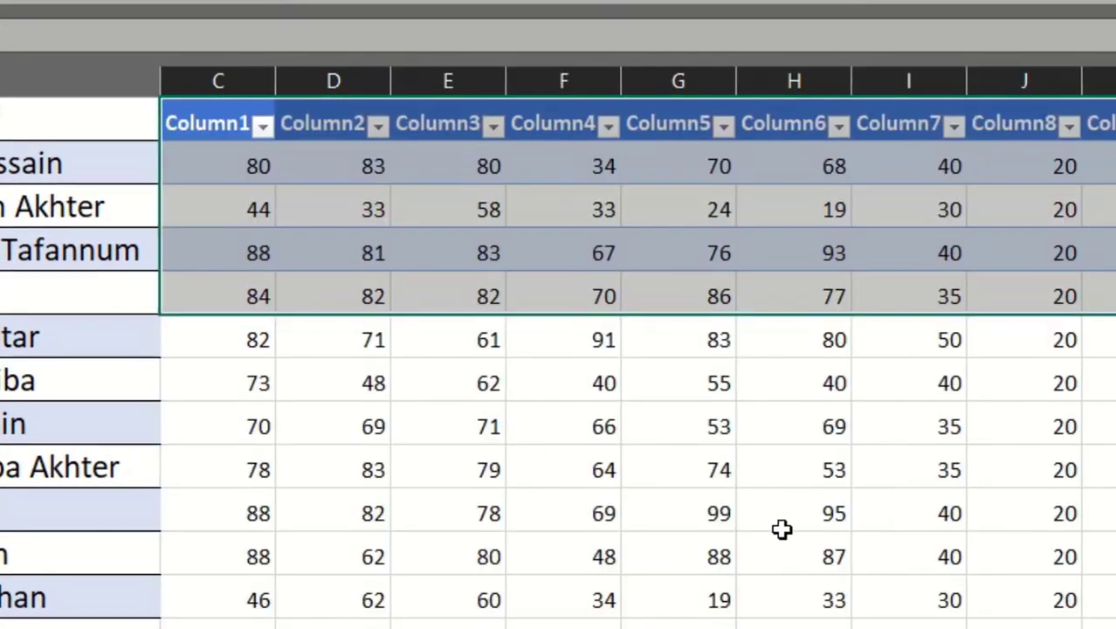
pyautogui.scroll(2, 859, 612)
pyautogui.scroll(1, 625, 622)
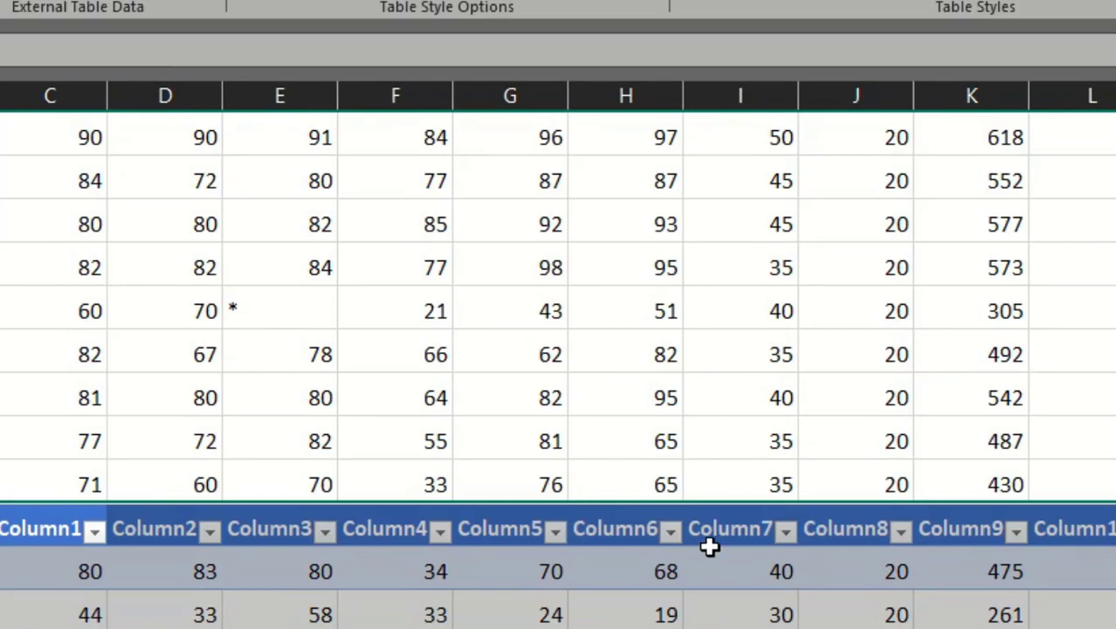
pyautogui.scroll(-2, 708, 546)
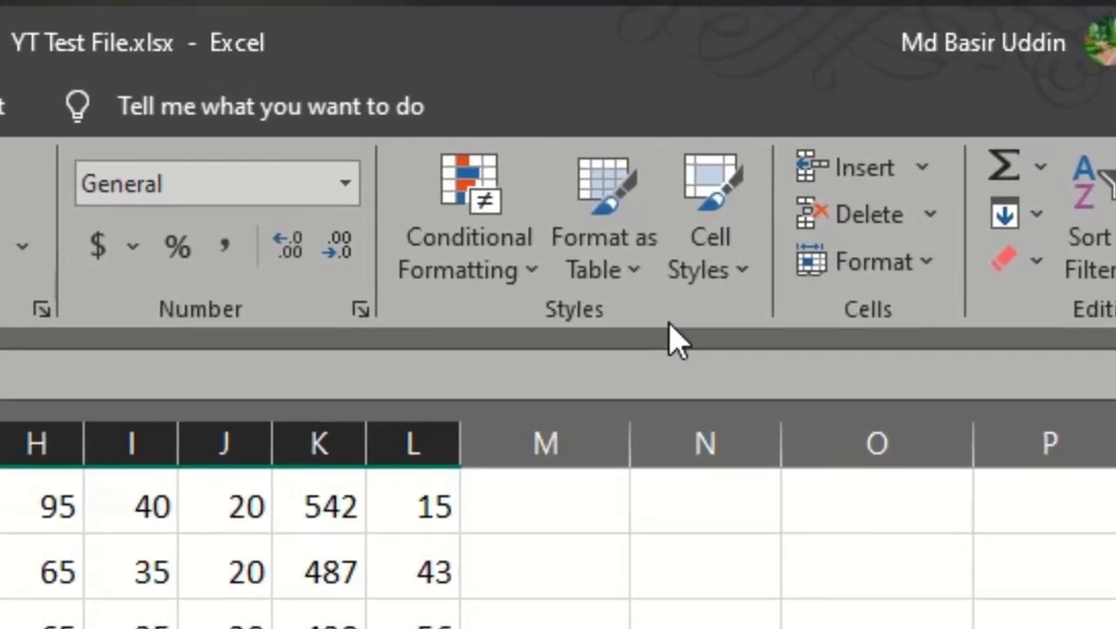
# Step: Format the marks in C17:L24 as a table with the light black-header style, leaving the headers option off
pyautogui.click(640, 269)
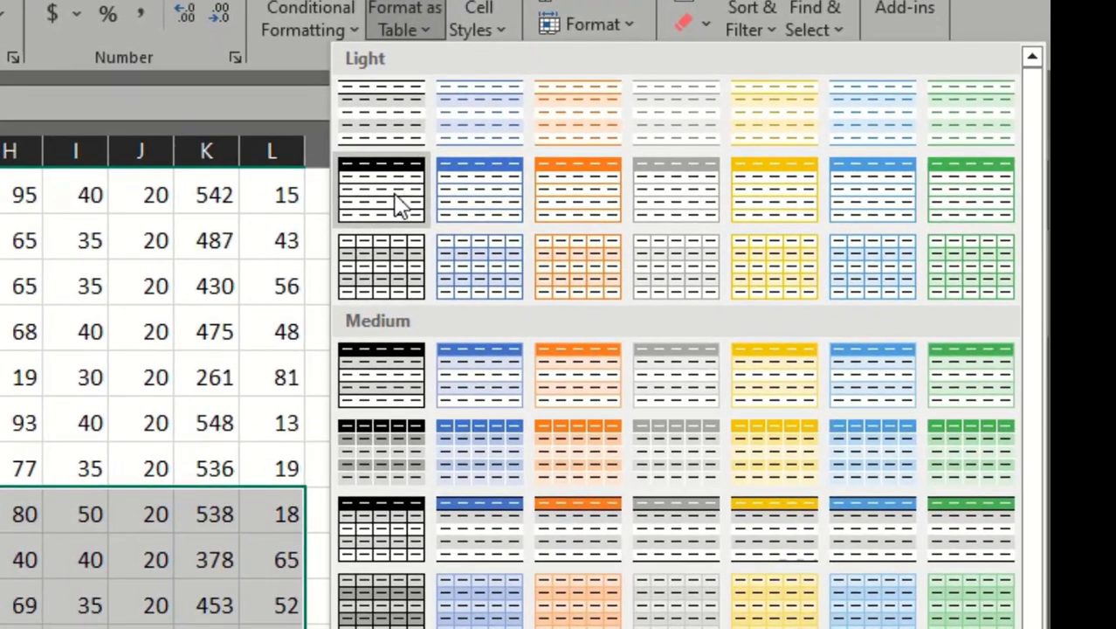
pyautogui.click(400, 206)
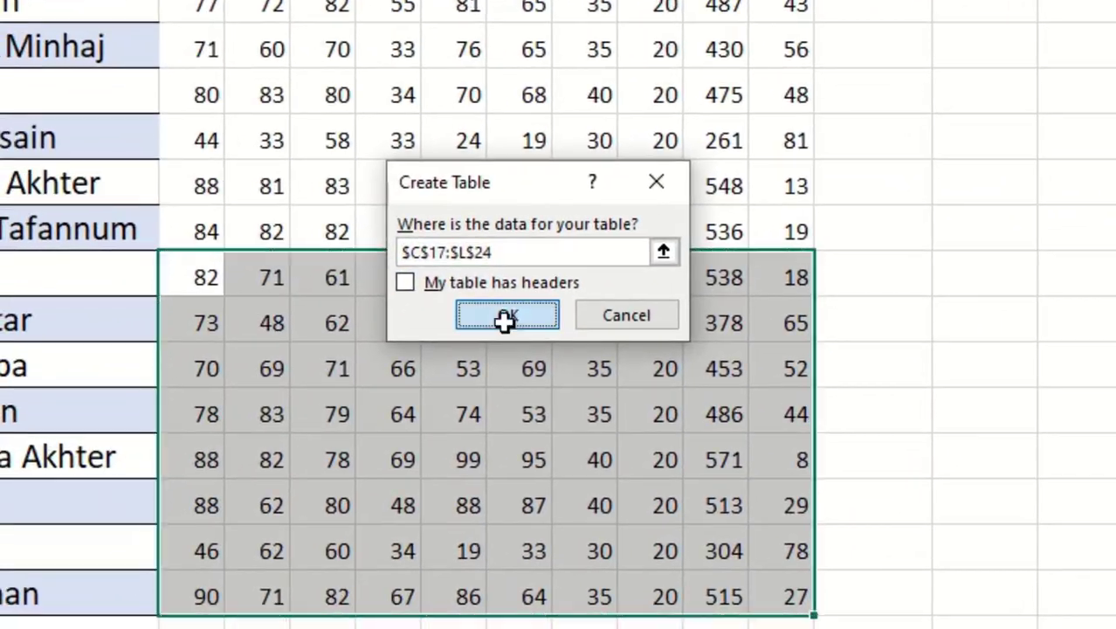
pyautogui.click(11, 499)
pyautogui.scroll(-4, 722, 323)
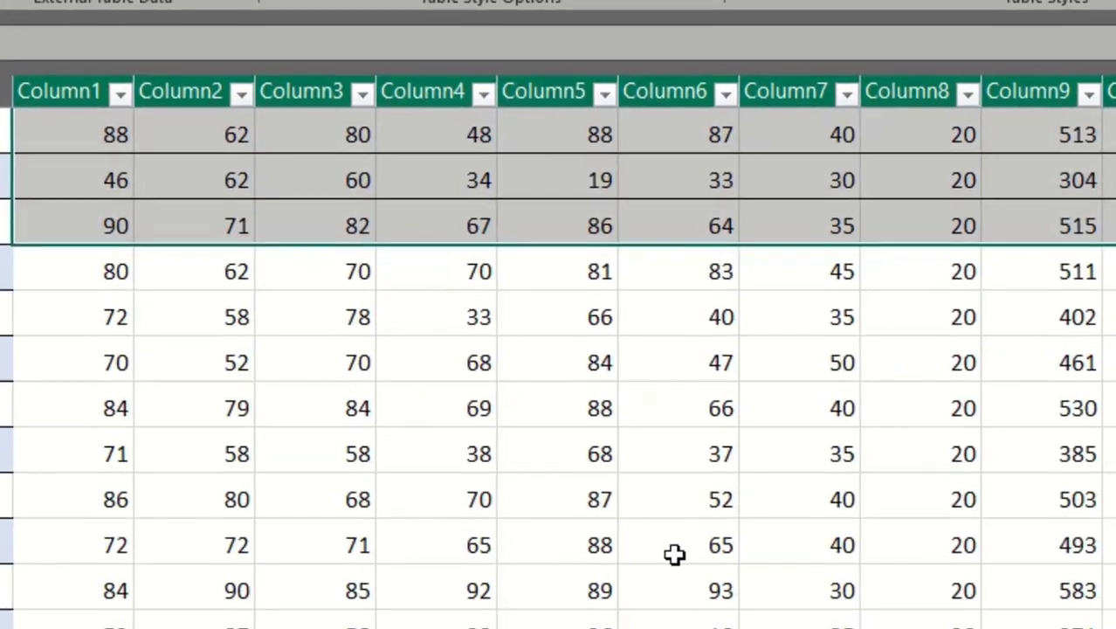
pyautogui.scroll(4, 822, 425)
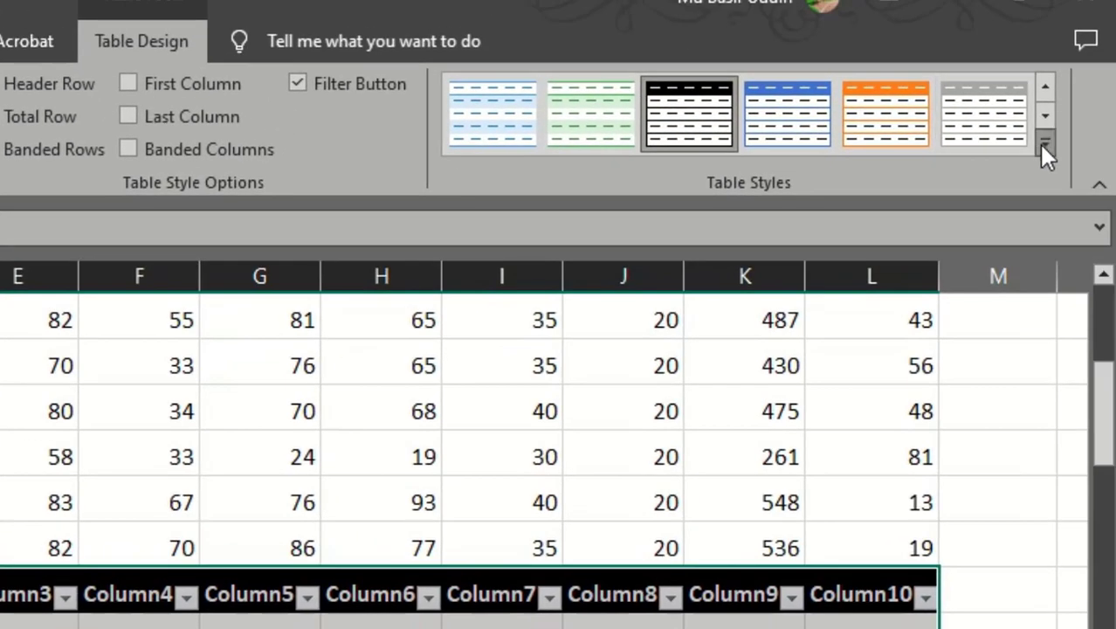
# Step: Clear the table style from the table formatted over the marks
pyautogui.click(1042, 145)
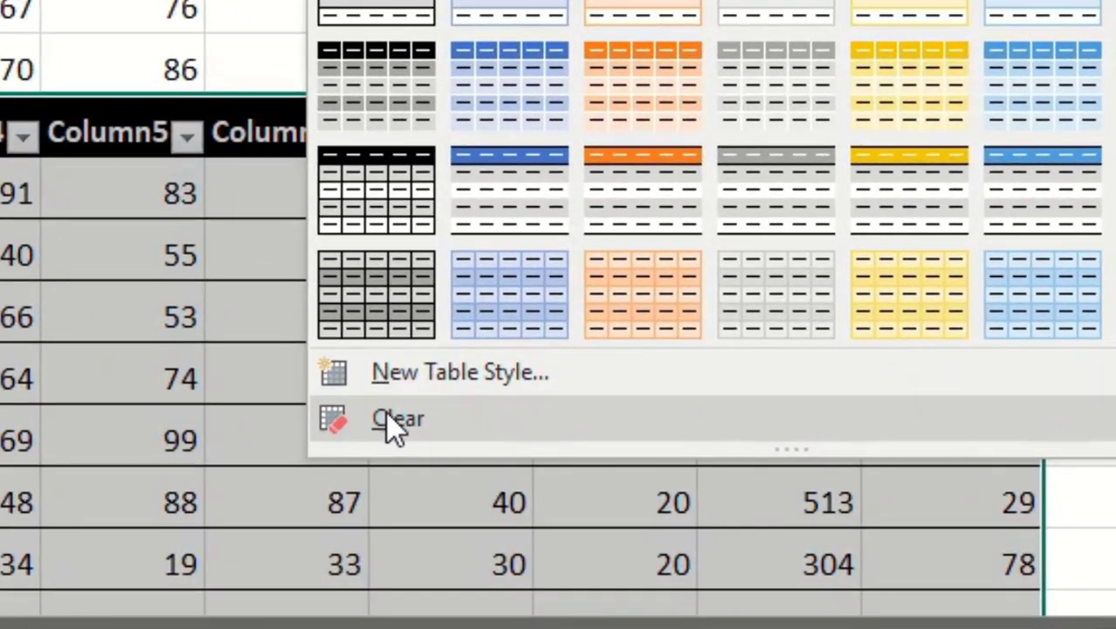
pyautogui.click(385, 410)
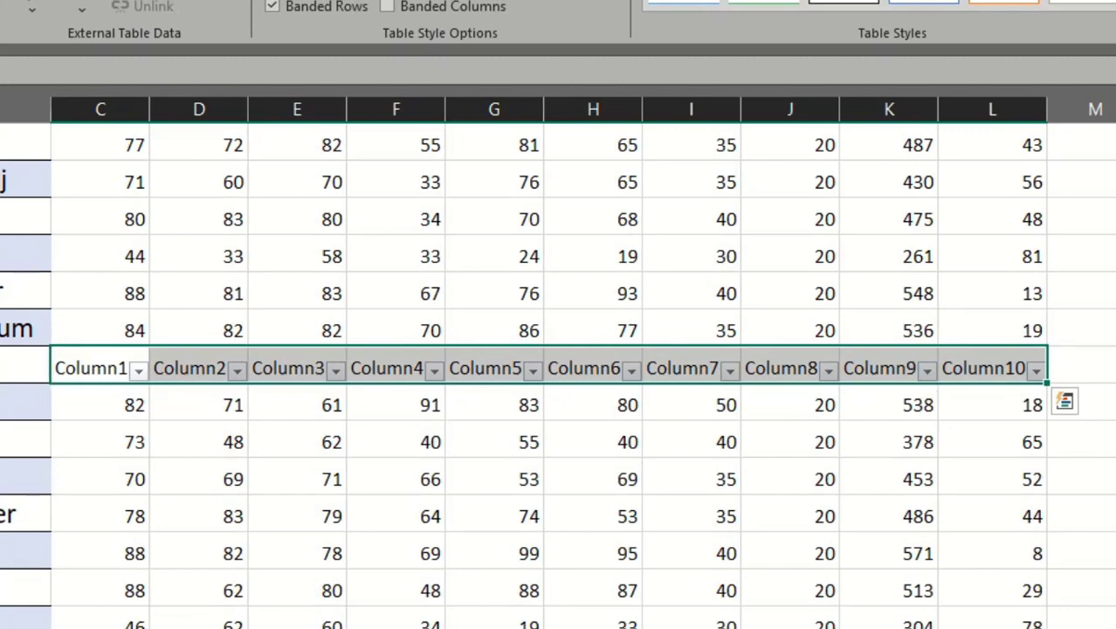
pyautogui.click(362, 365)
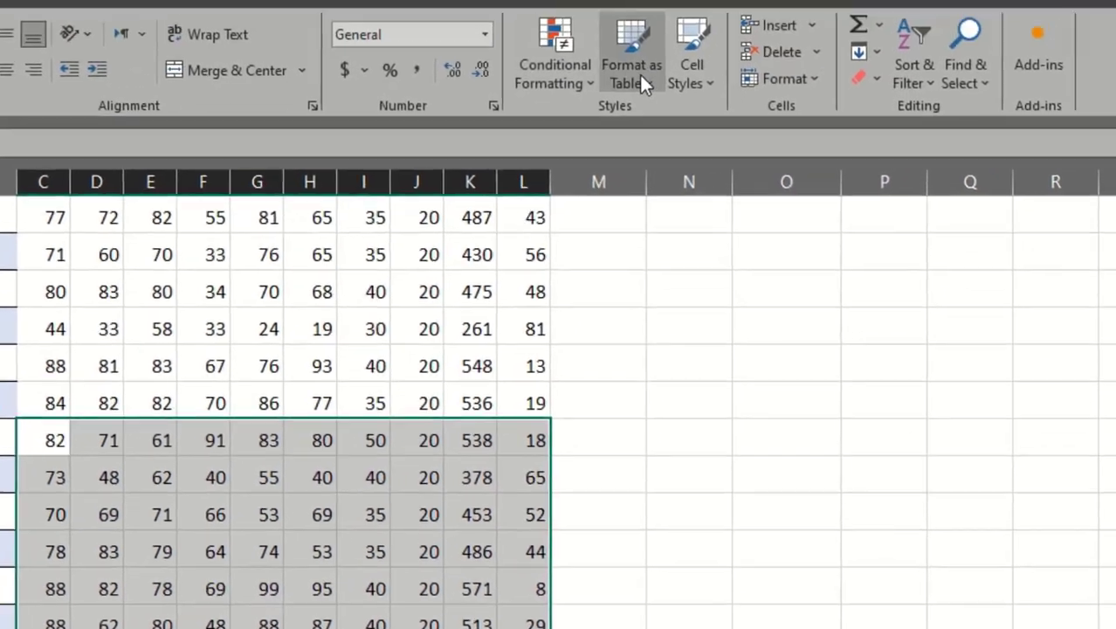
# Step: Format the empty range M12:R18 as a table in the dark blue style with a black header row, marking it as having headers
pyautogui.click(663, 8)
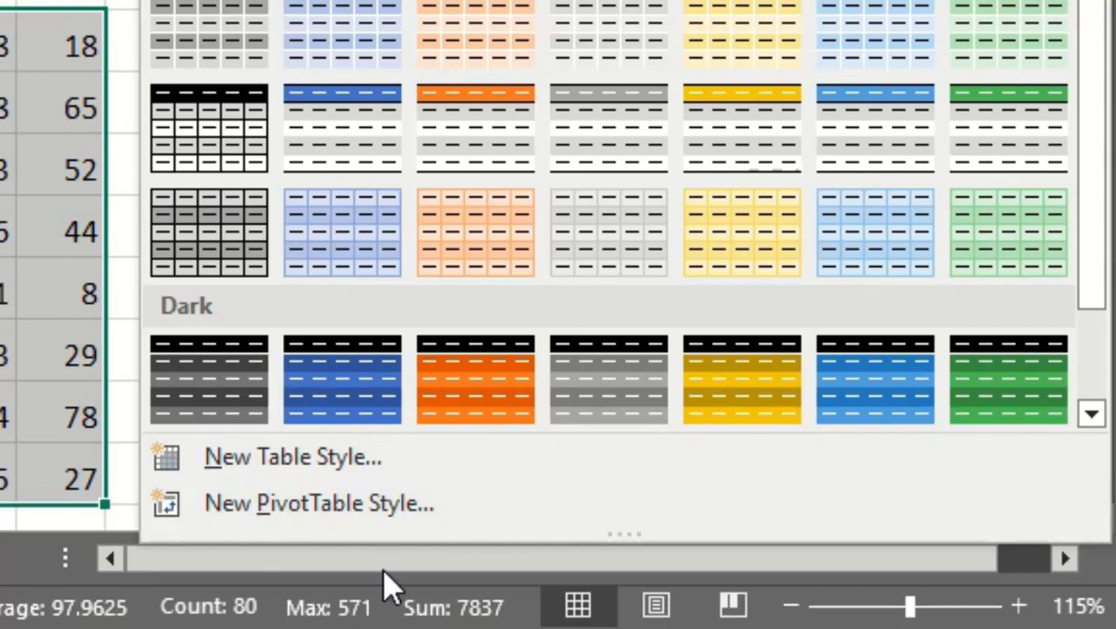
pyautogui.press('Escape')
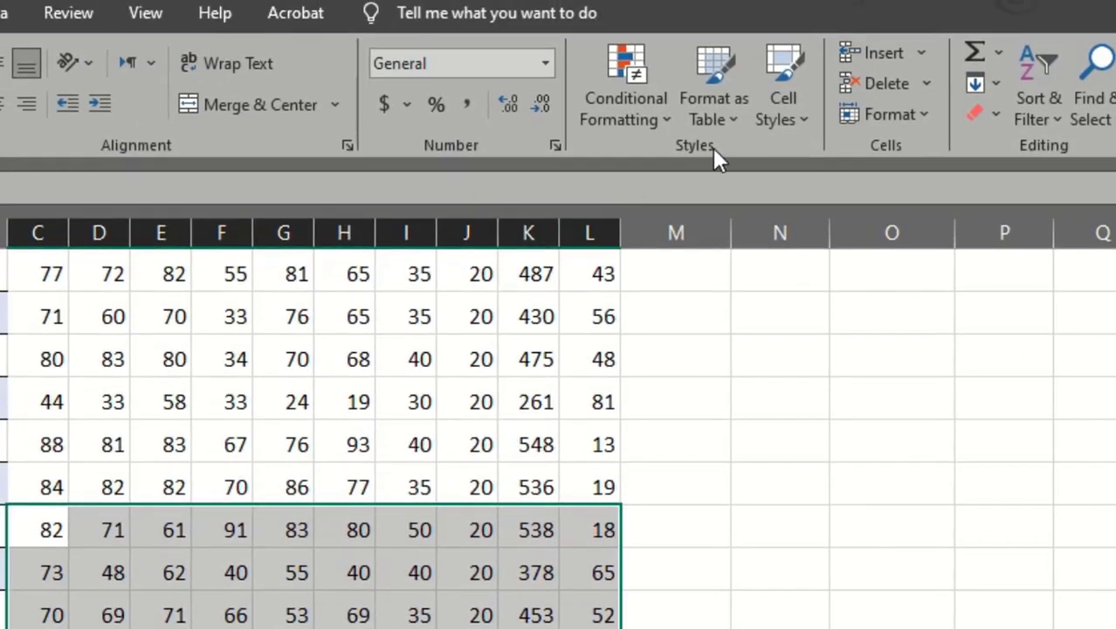
pyautogui.moveTo(676, 316); pyautogui.dragTo(1115, 628)
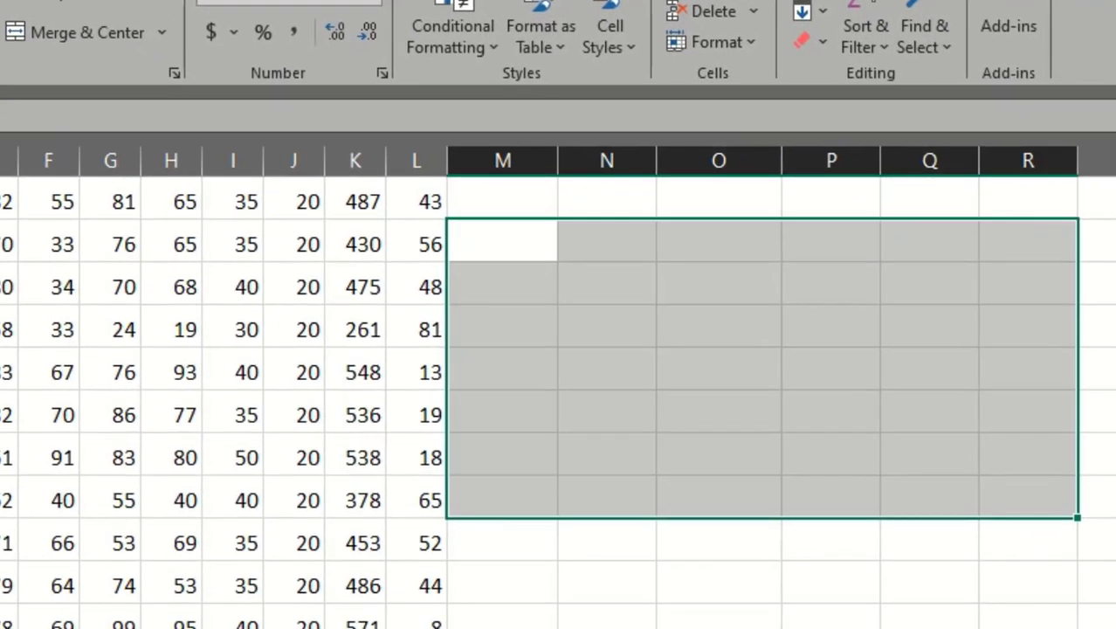
pyautogui.hscroll(1, 559, 392)
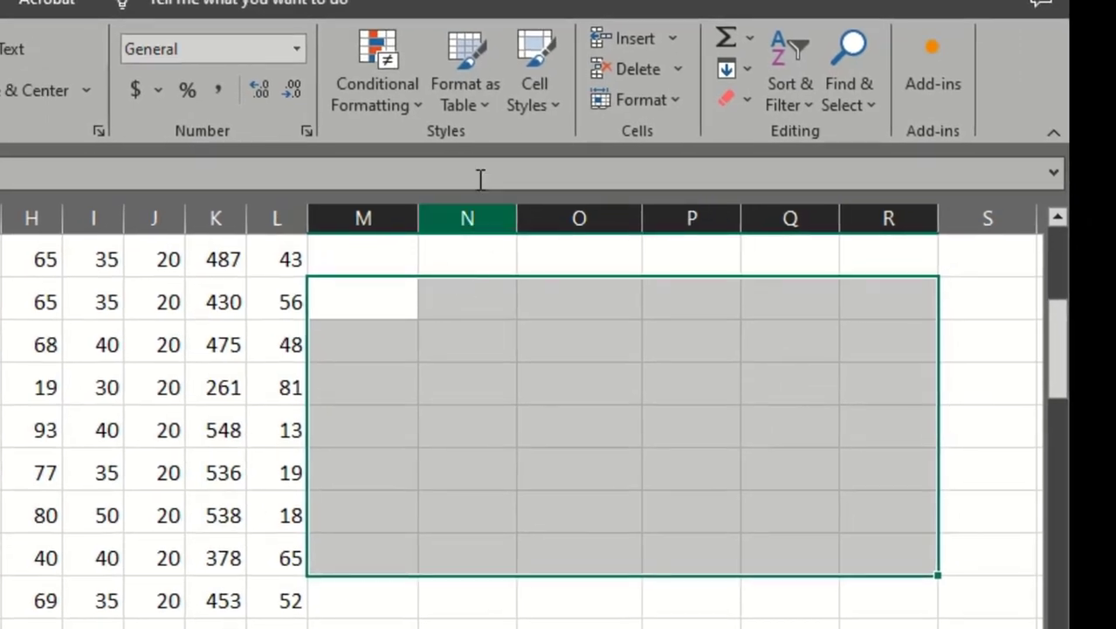
pyautogui.click(457, 98)
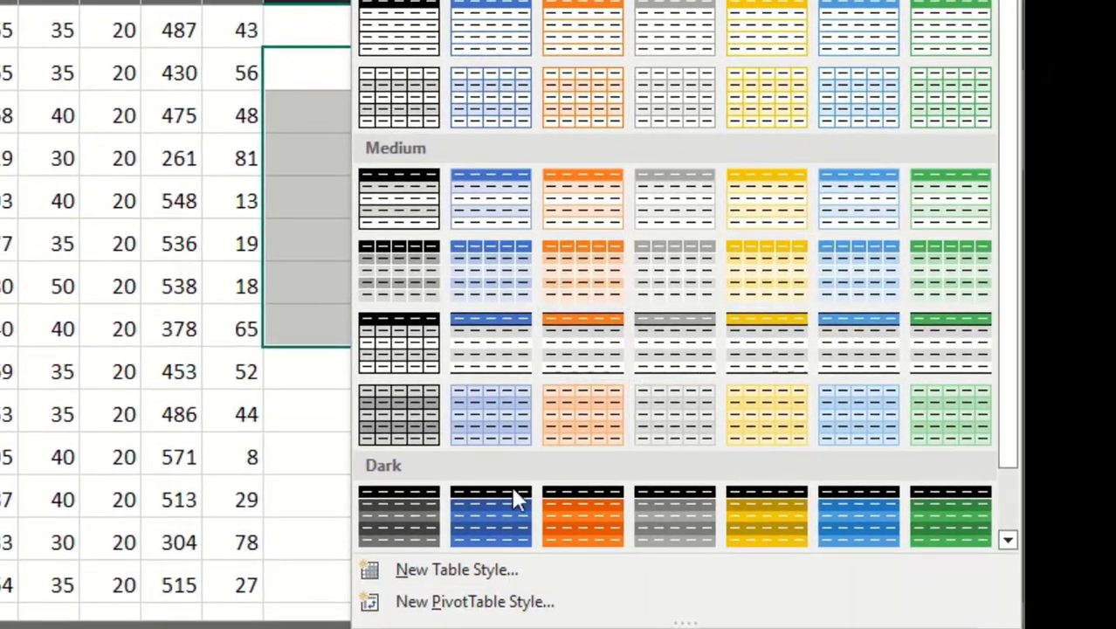
pyautogui.click(515, 497)
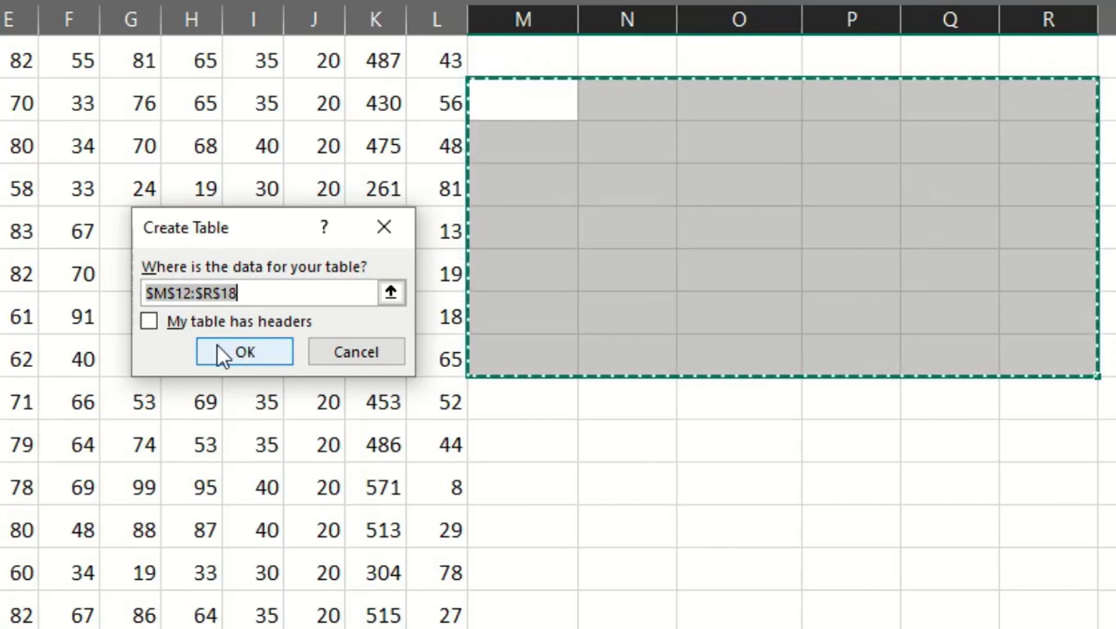
pyautogui.click(149, 323)
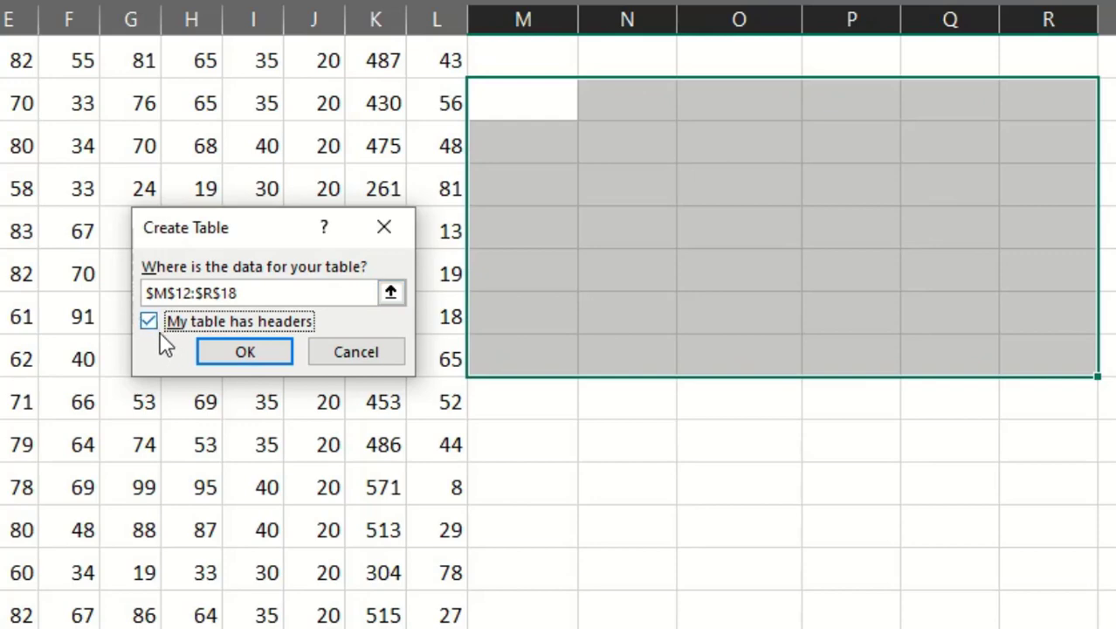
pyautogui.click(237, 349)
pyautogui.click(707, 300)
pyautogui.scroll(1, 713, 305)
pyautogui.scroll(-1, 599, 172)
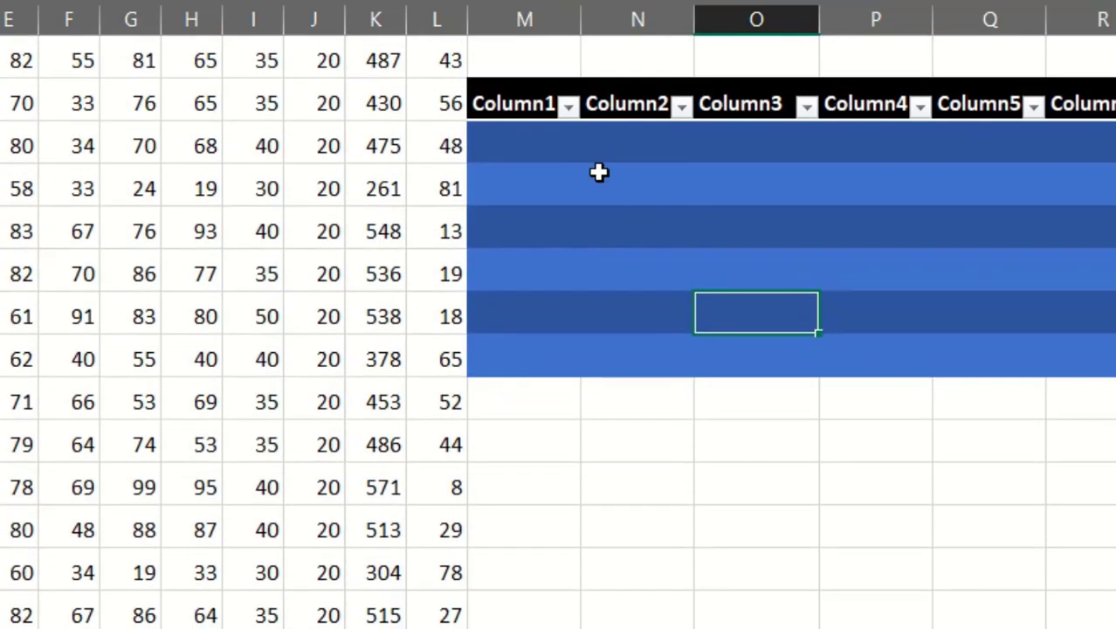
pyautogui.click(505, 101)
pyautogui.moveTo(516, 102); pyautogui.dragTo(1063, 353)
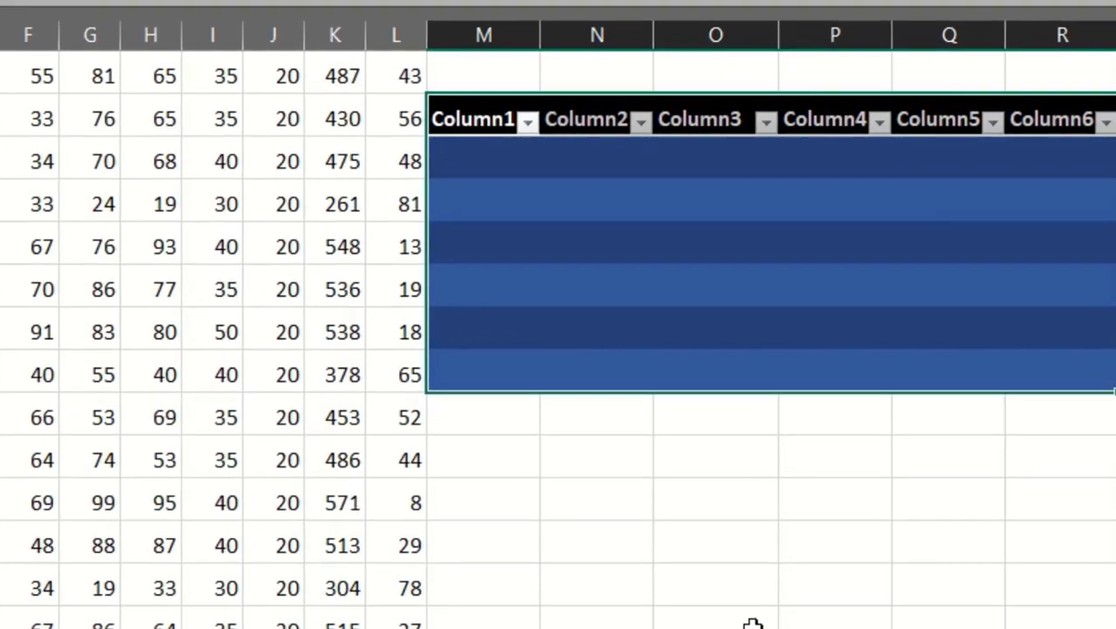
pyautogui.click(639, 444)
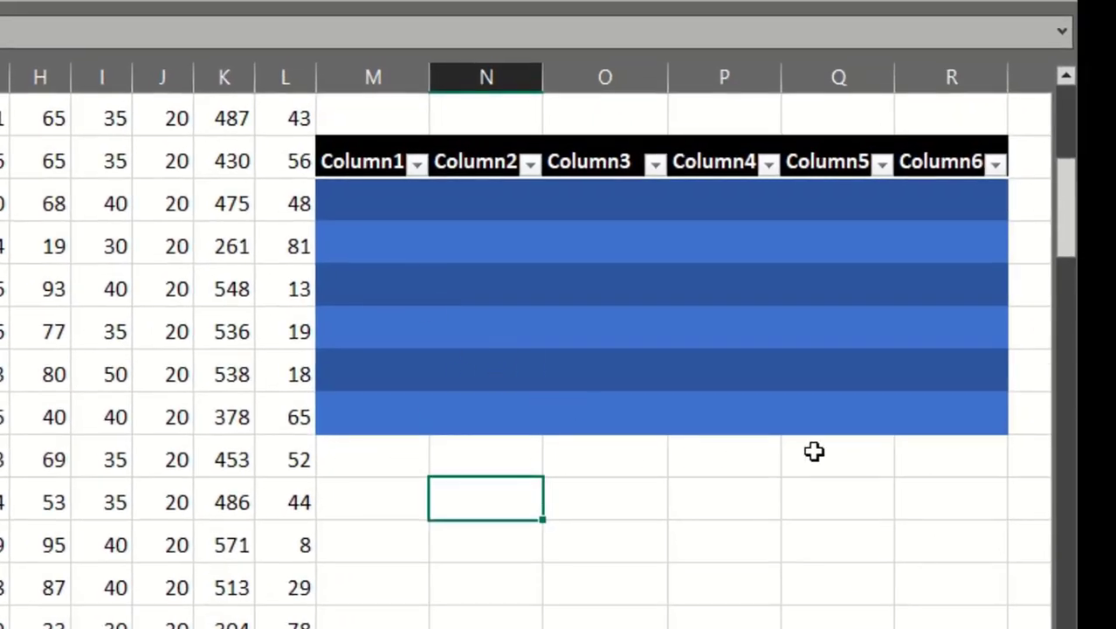
pyautogui.click(964, 412)
pyautogui.moveTo(971, 417); pyautogui.dragTo(361, 156)
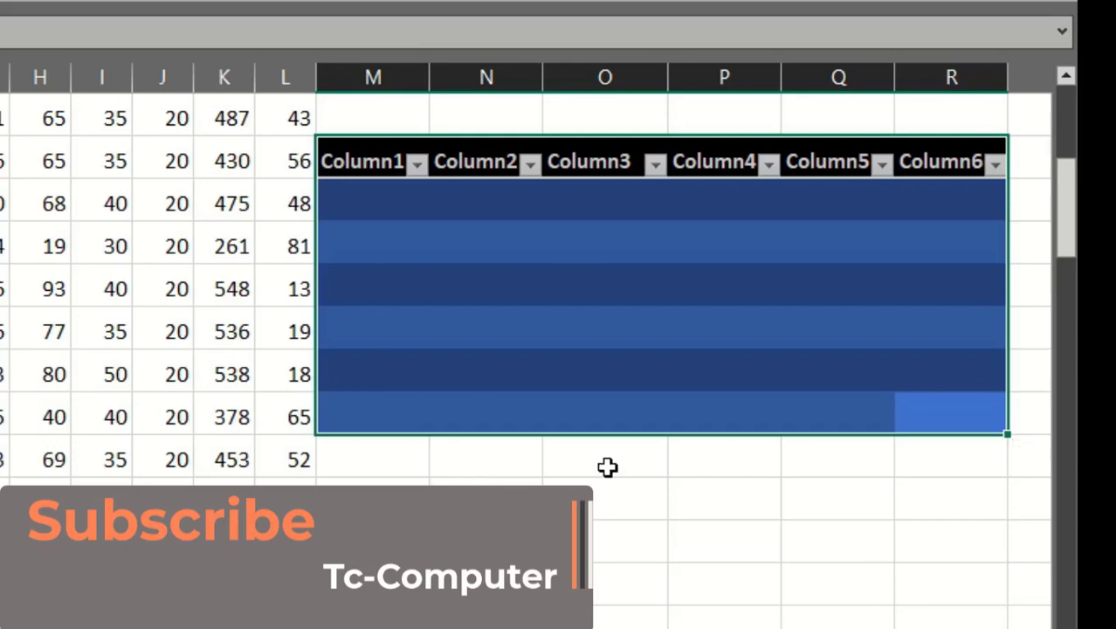
pyautogui.click(933, 416)
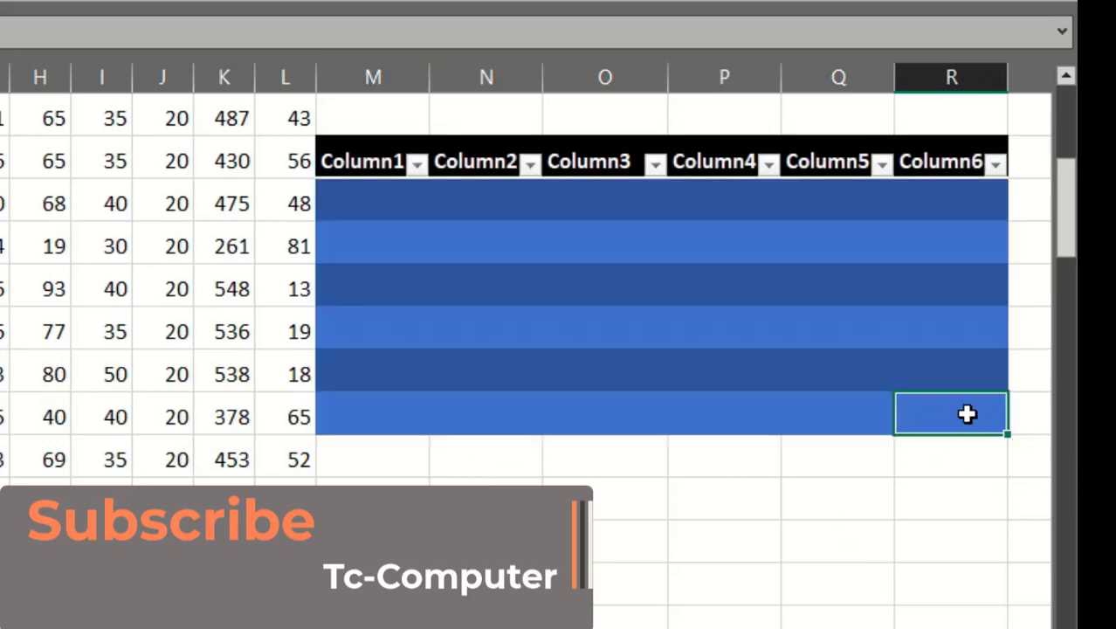
# Step: Convert the dark blue table in M12:R18 to a normal range
pyautogui.moveTo(967, 414); pyautogui.dragTo(367, 162)
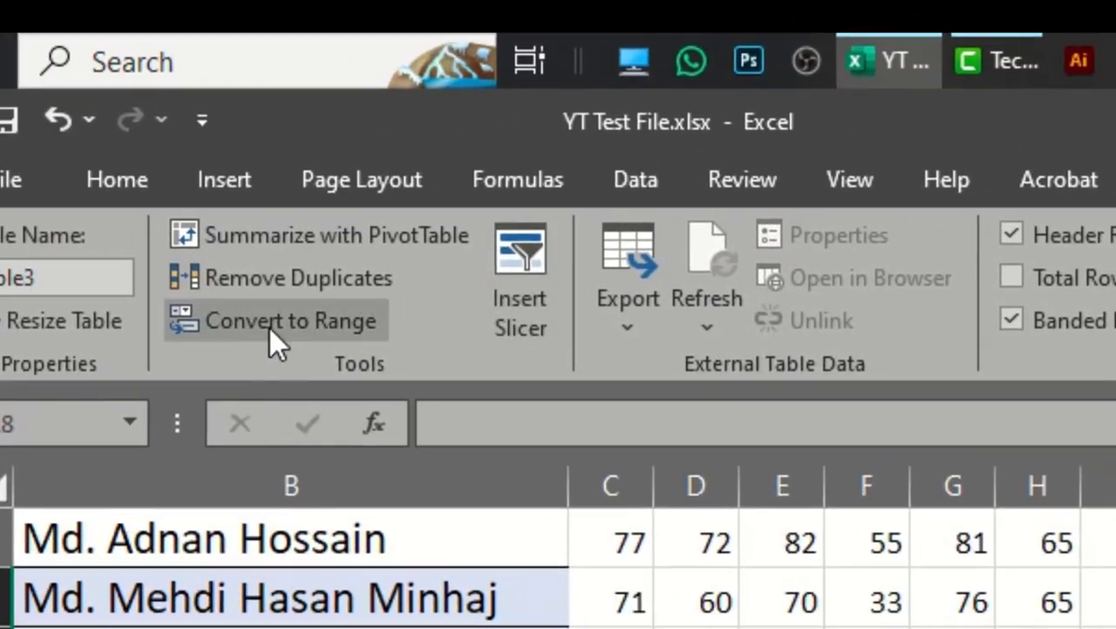
pyautogui.click(270, 327)
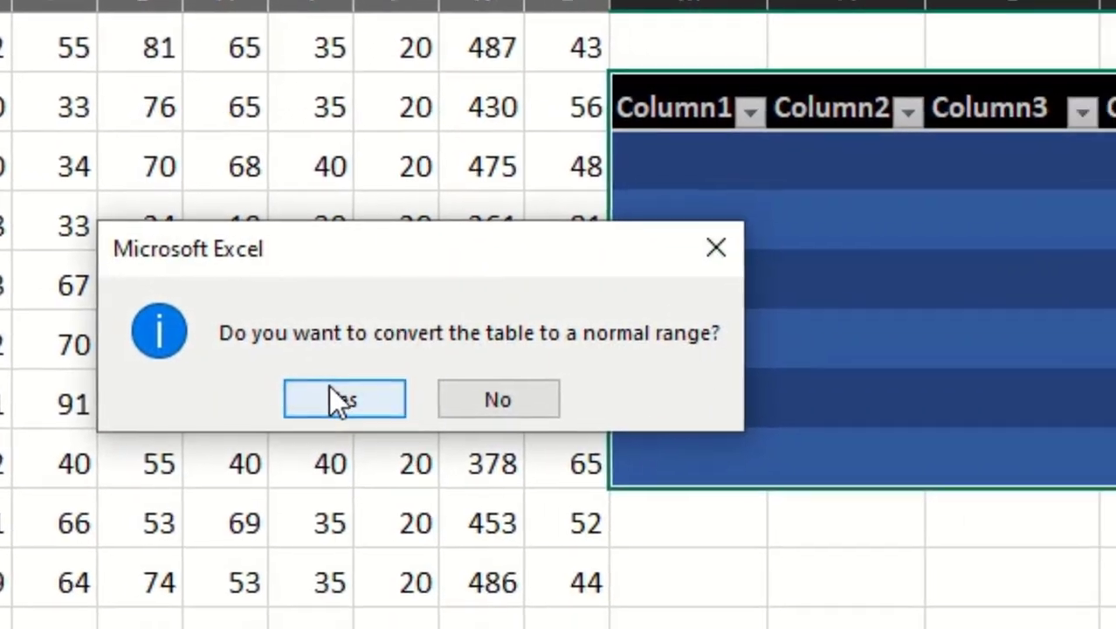
pyautogui.click(341, 398)
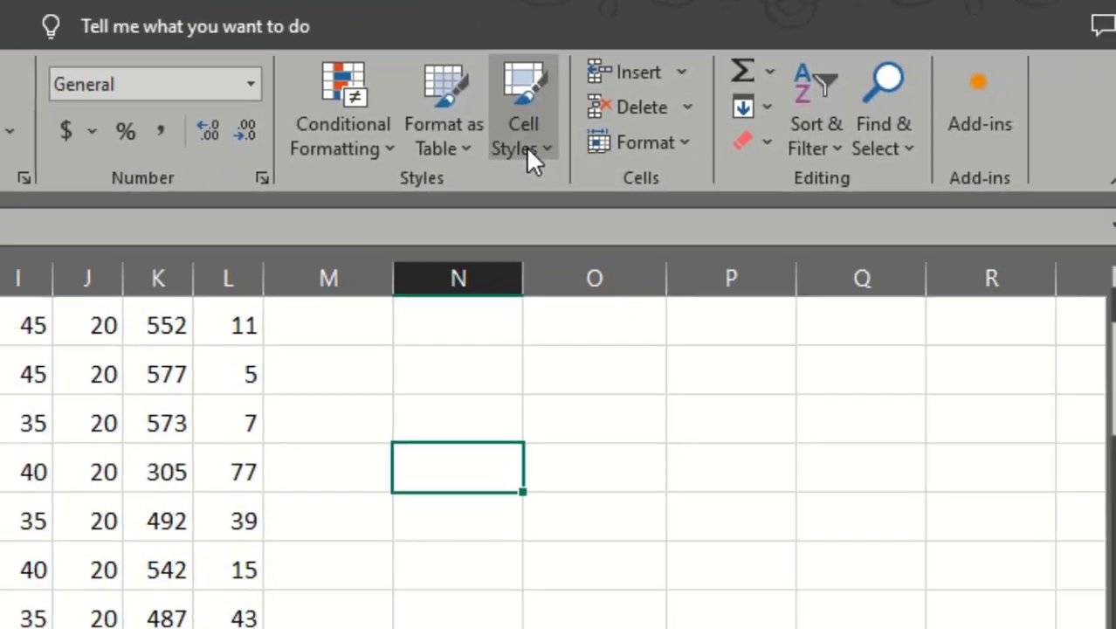
# Step: Apply the 40% - Accent2 cell style to the marks in columns C to L of the row totalling 305
pyautogui.click(528, 149)
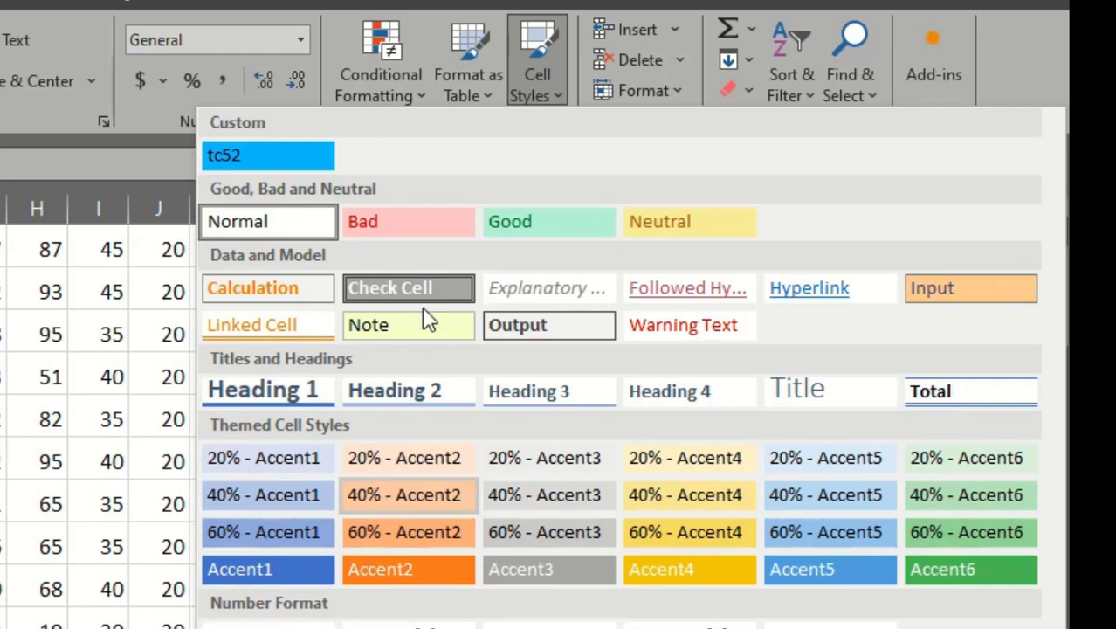
pyautogui.press('Escape')
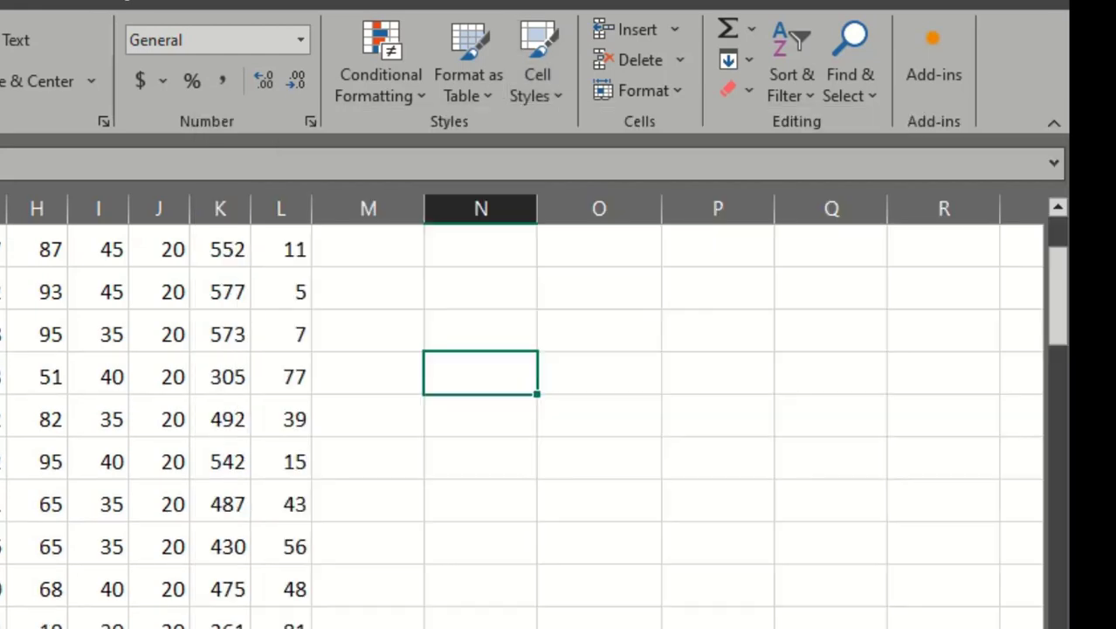
pyautogui.moveTo(237, 341); pyautogui.dragTo(820, 349)
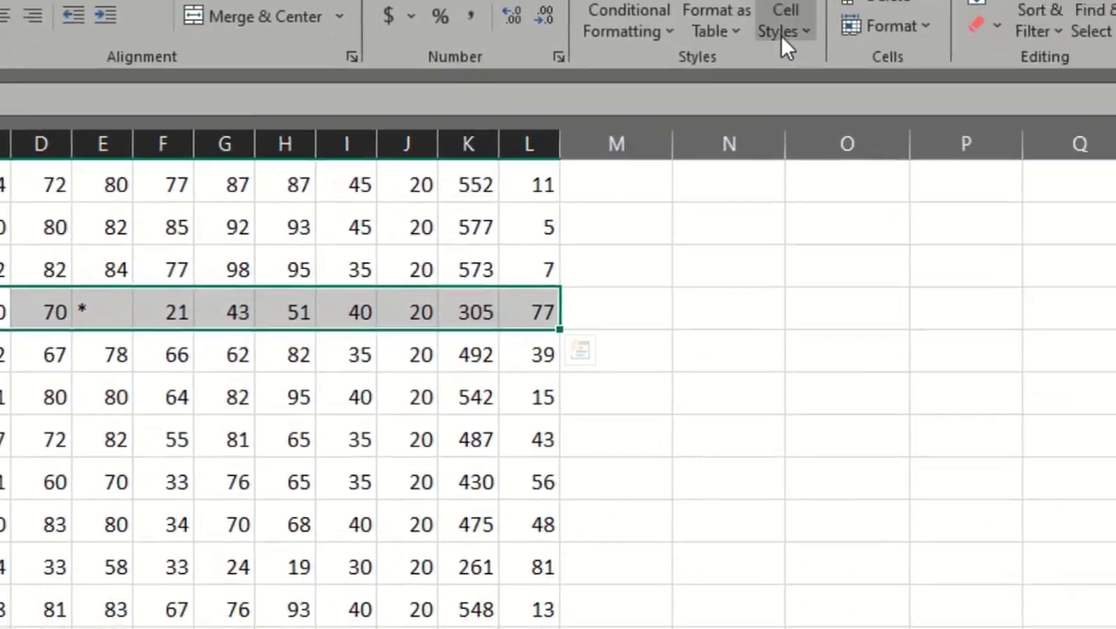
pyautogui.click(1060, 46)
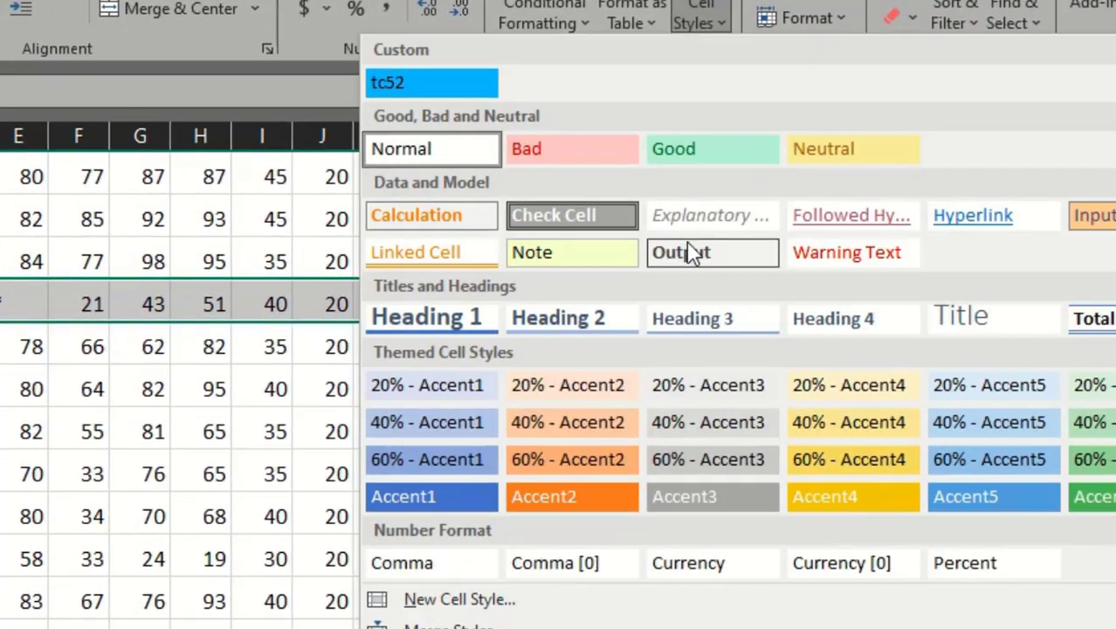
pyautogui.click(712, 445)
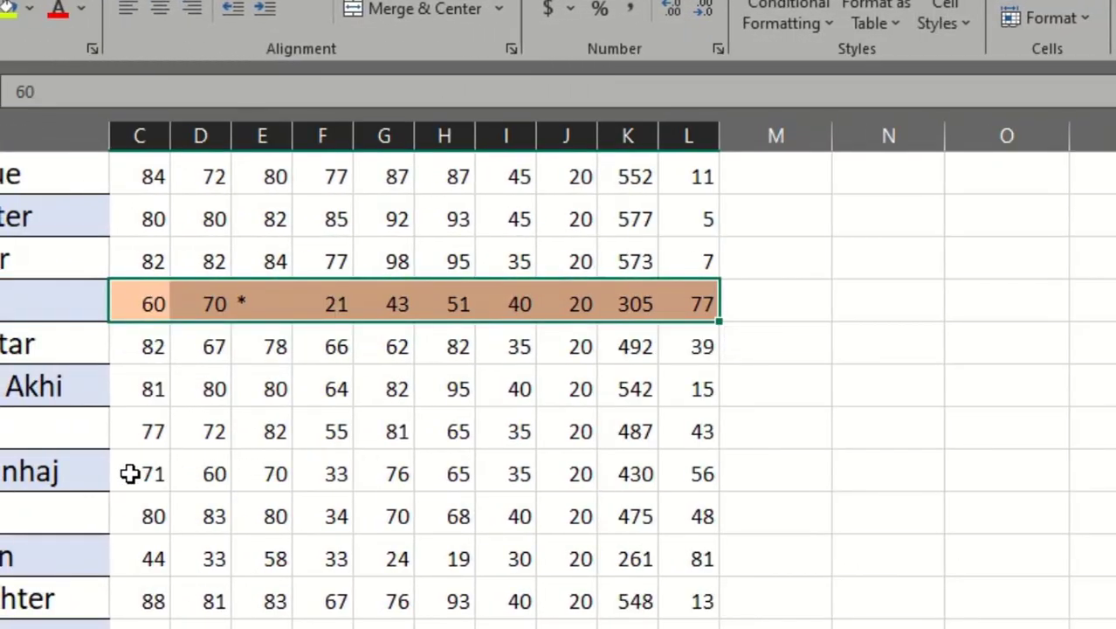
# Step: Apply the Accent1 cell style to columns C to L of the marks rows totalling 430 and 548
pyautogui.moveTo(130, 473); pyautogui.dragTo(696, 469)
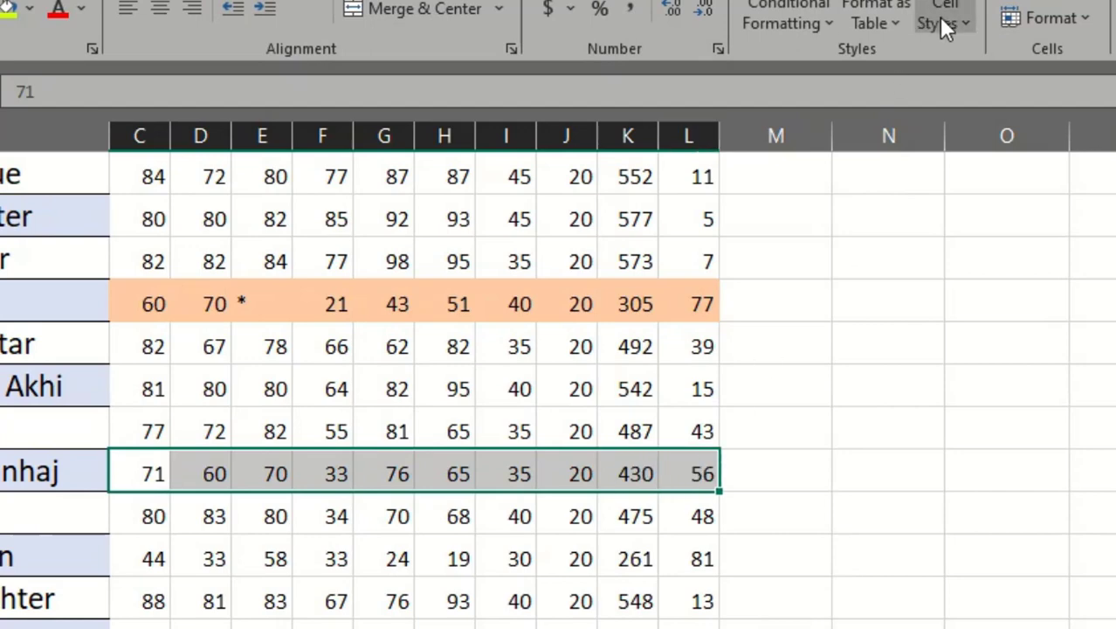
pyautogui.click(941, 26)
pyautogui.click(558, 560)
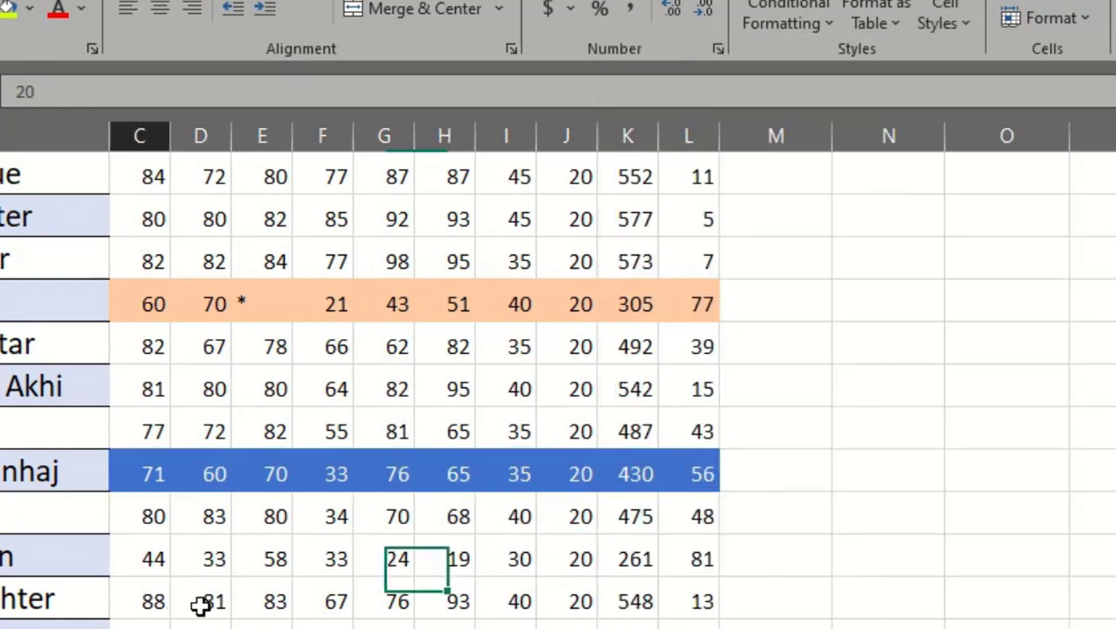
pyautogui.moveTo(150, 603); pyautogui.dragTo(686, 615)
pyautogui.click(943, 16)
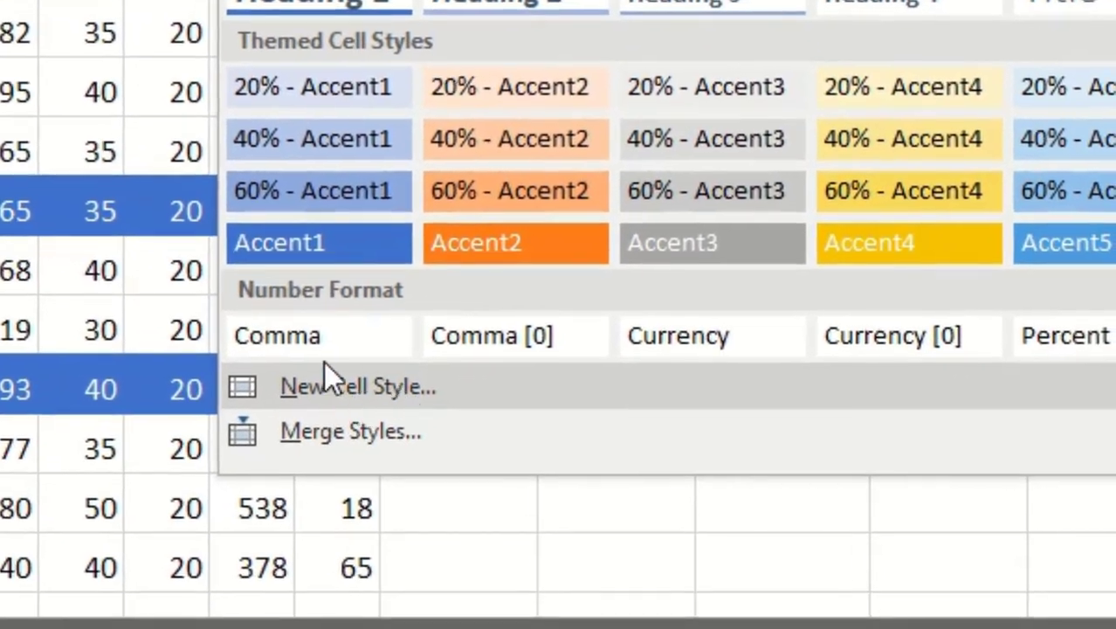
# Step: Create a new cell style named Style 1 with a light blue background fill
pyautogui.click(399, 389)
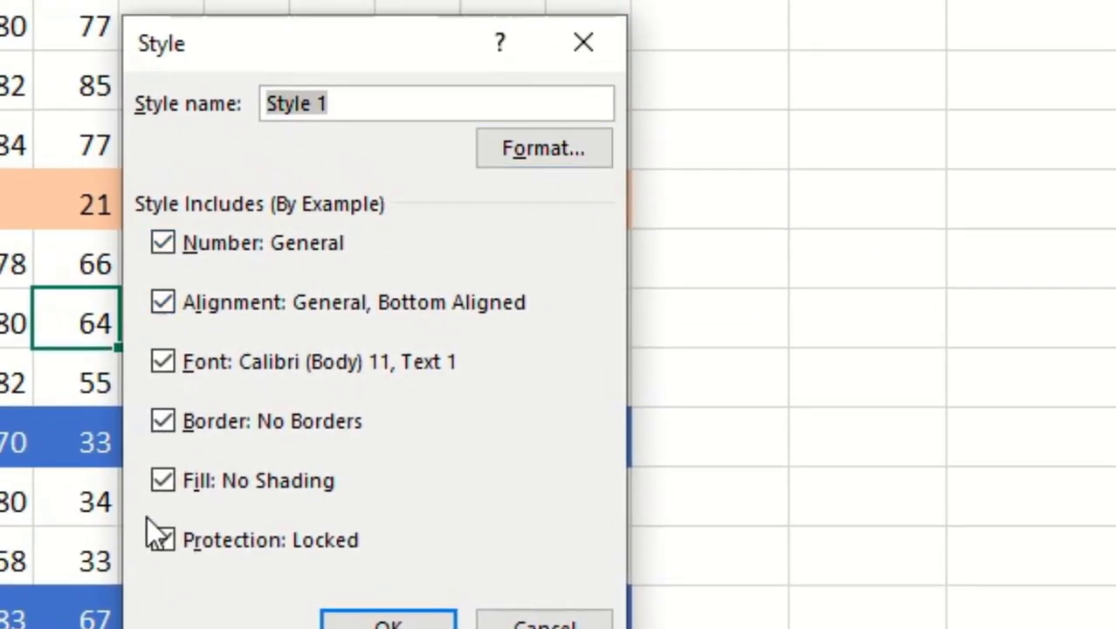
pyautogui.click(531, 150)
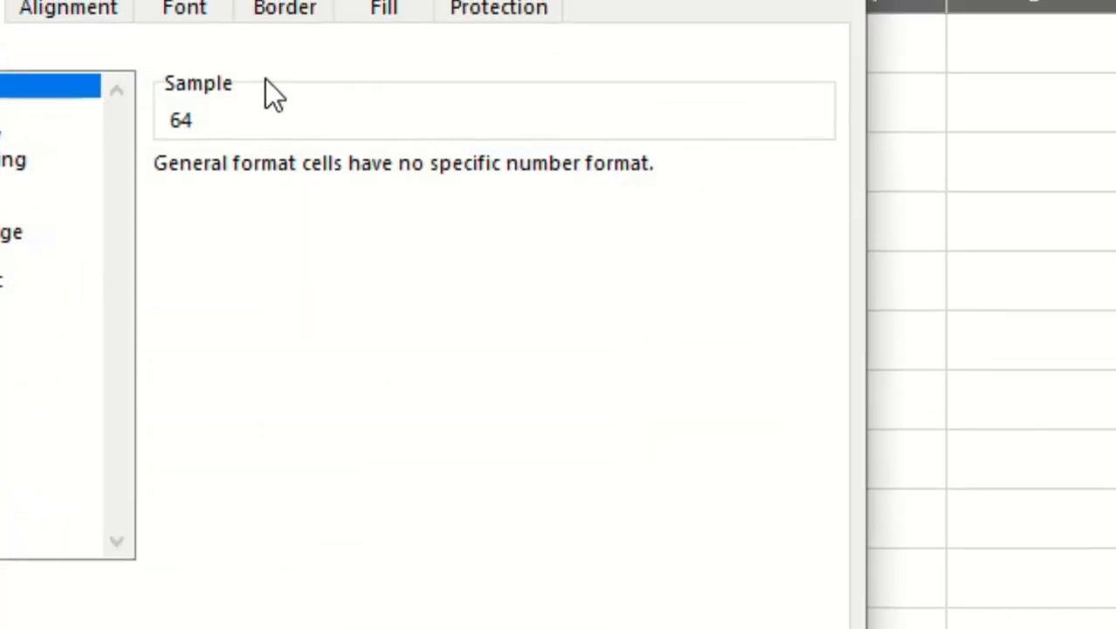
pyautogui.click(381, 92)
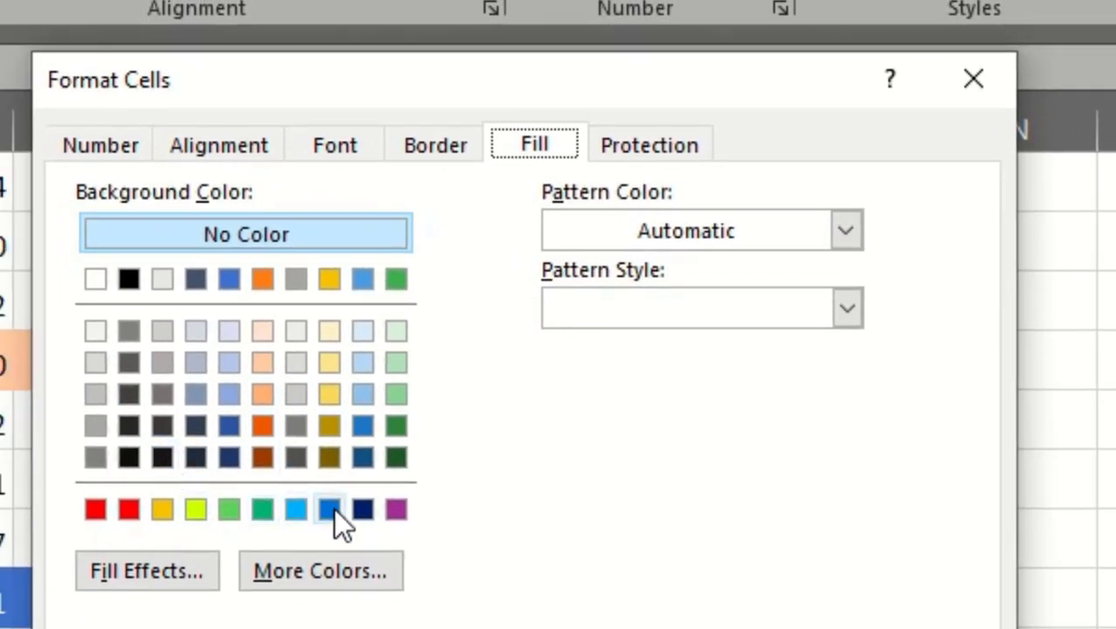
pyautogui.click(297, 508)
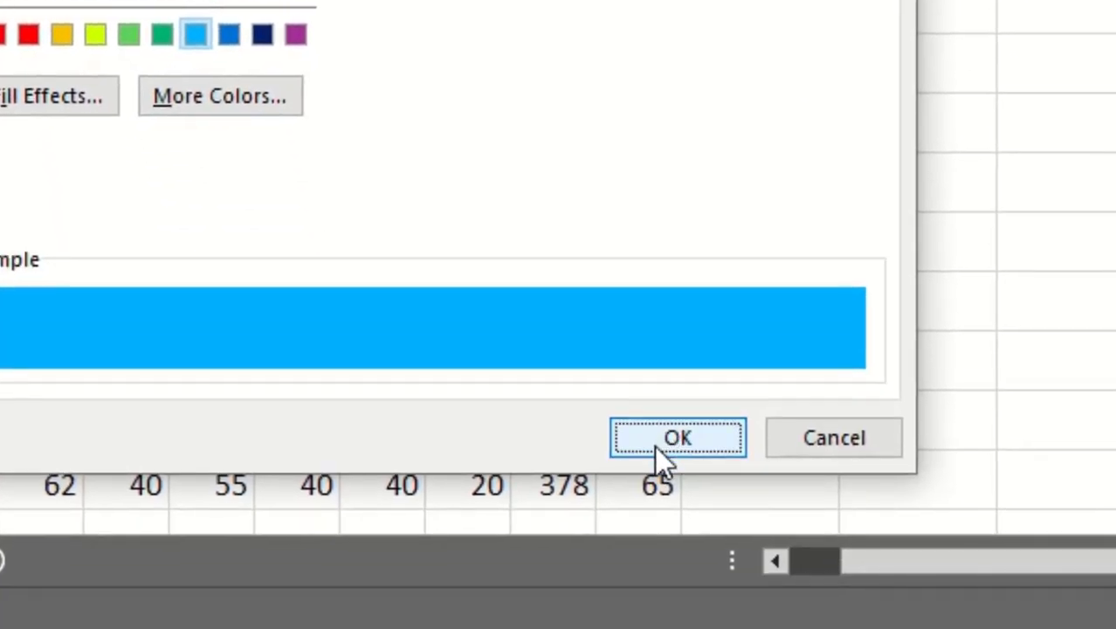
pyautogui.click(671, 437)
pyautogui.click(450, 315)
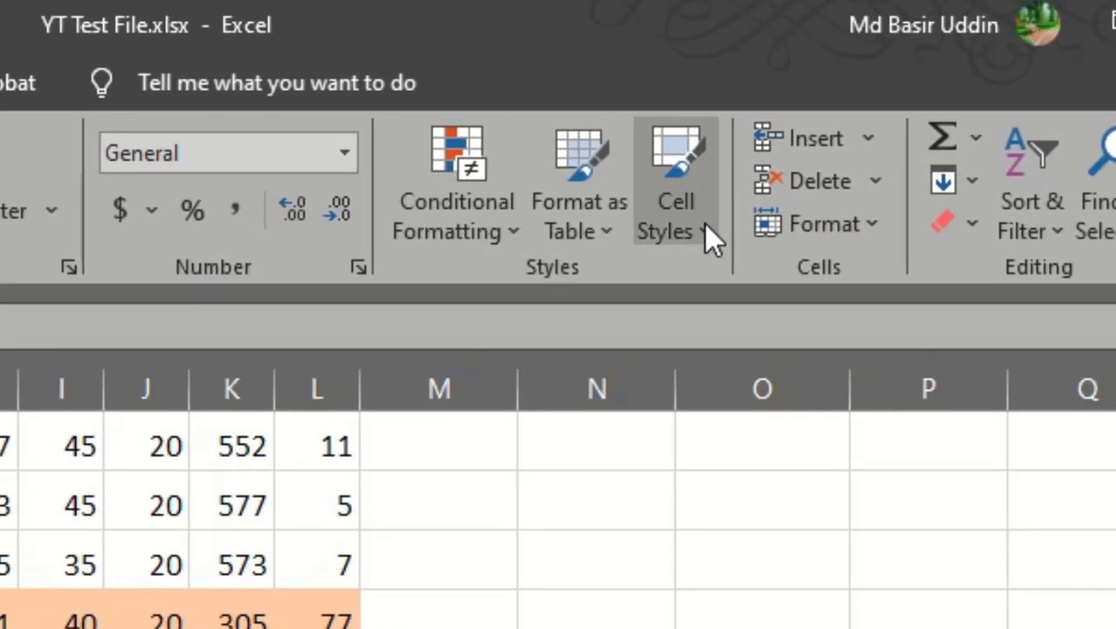
# Step: Apply the custom cell style tc52 and then Style 1 to the selected mark of 64 in column F
pyautogui.click(769, 30)
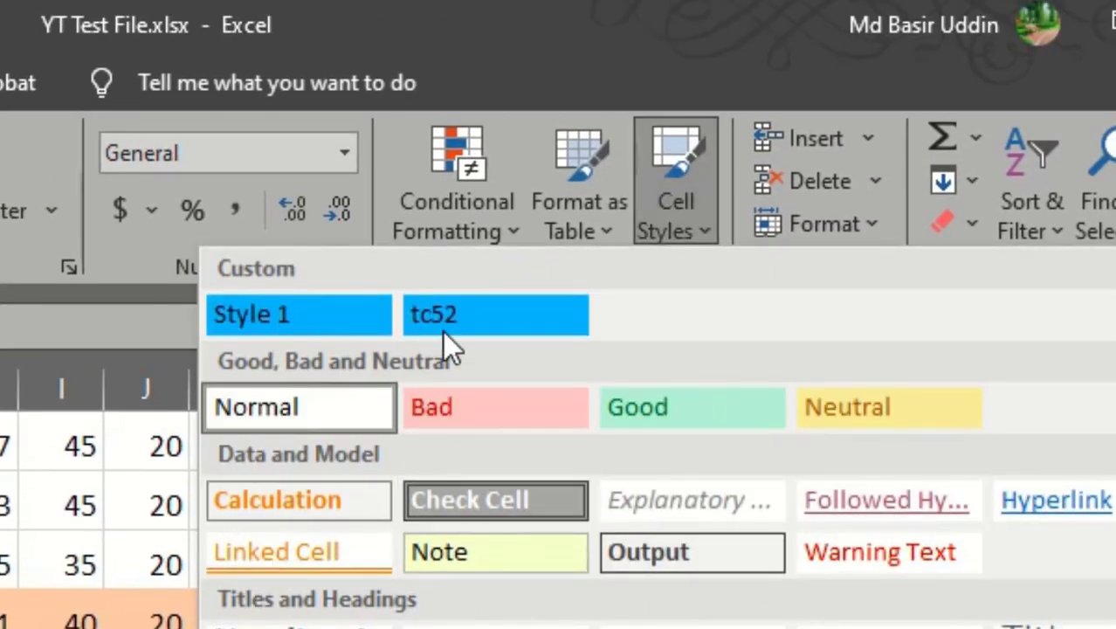
pyautogui.click(470, 312)
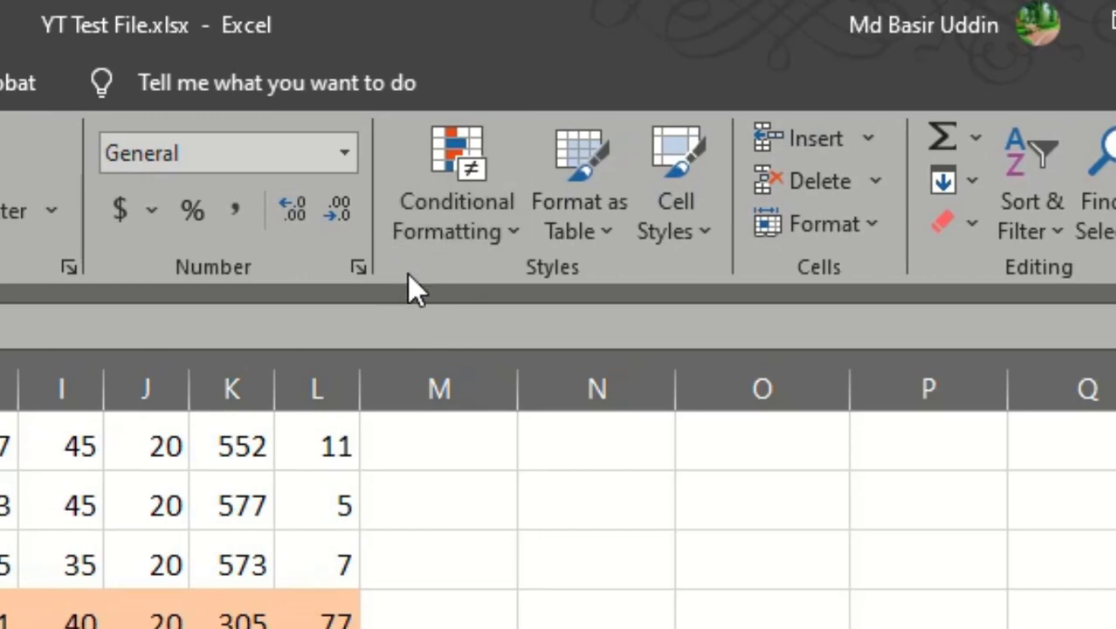
pyautogui.click(704, 229)
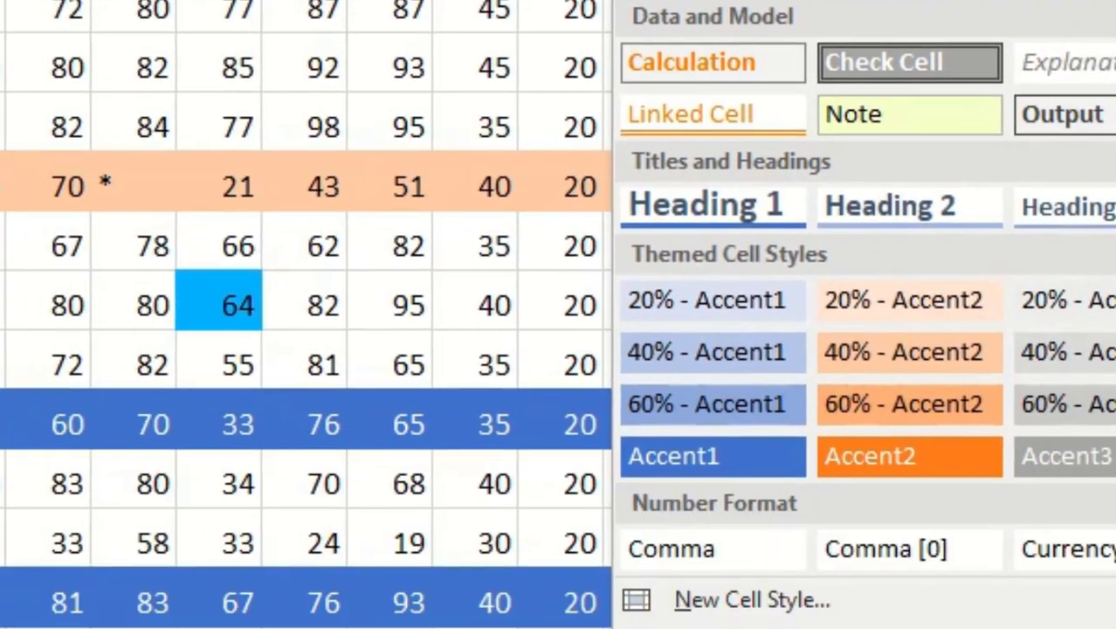
pyautogui.click(521, 205)
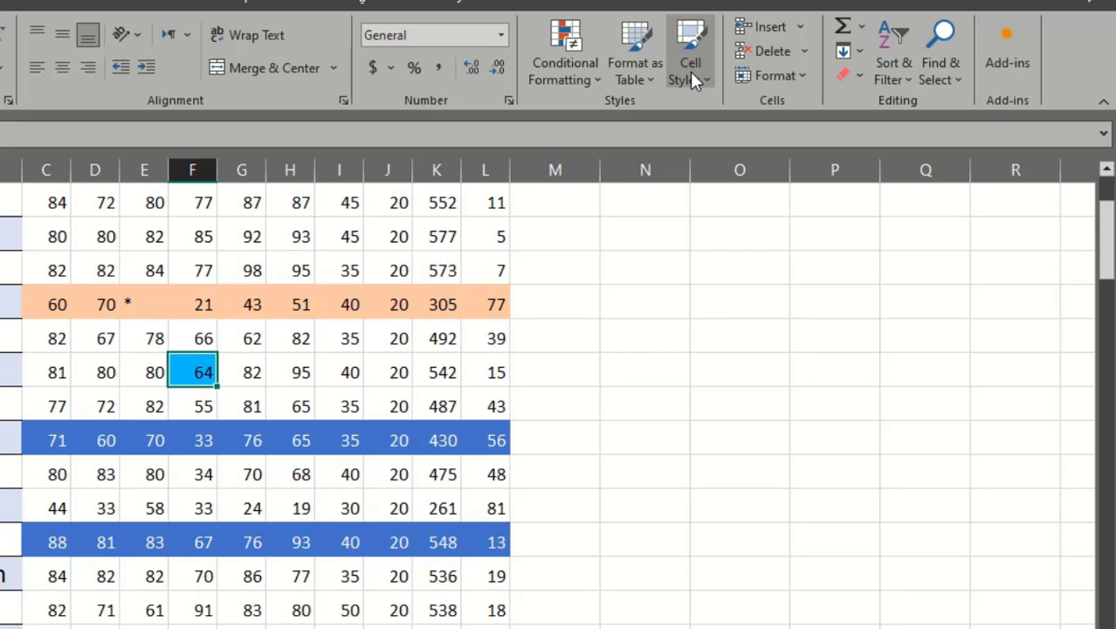
pyautogui.click(692, 77)
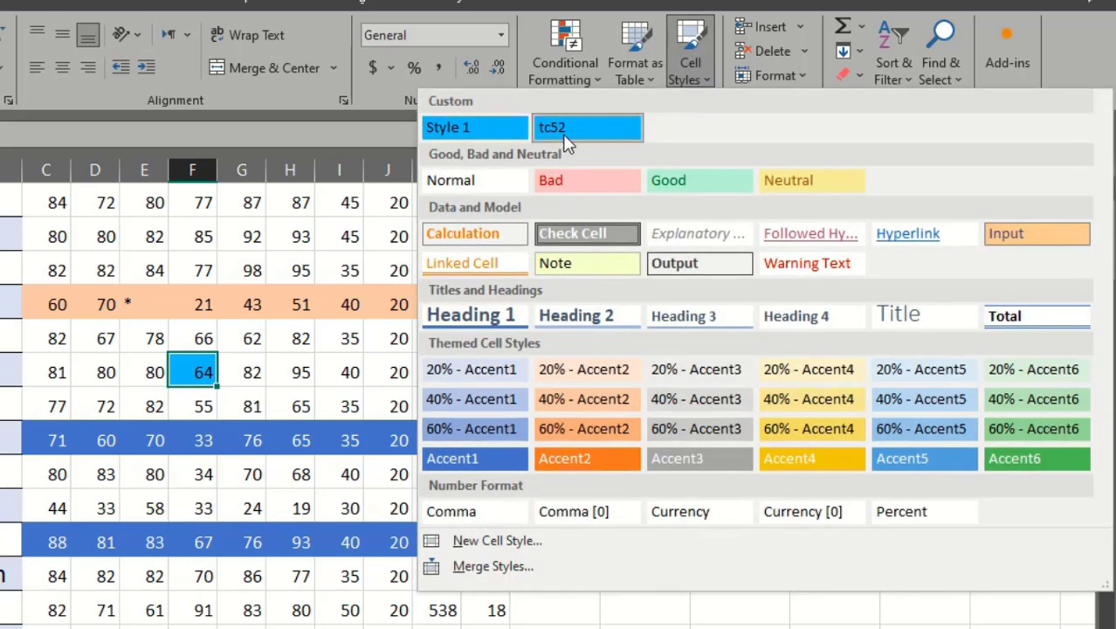
pyautogui.click(471, 131)
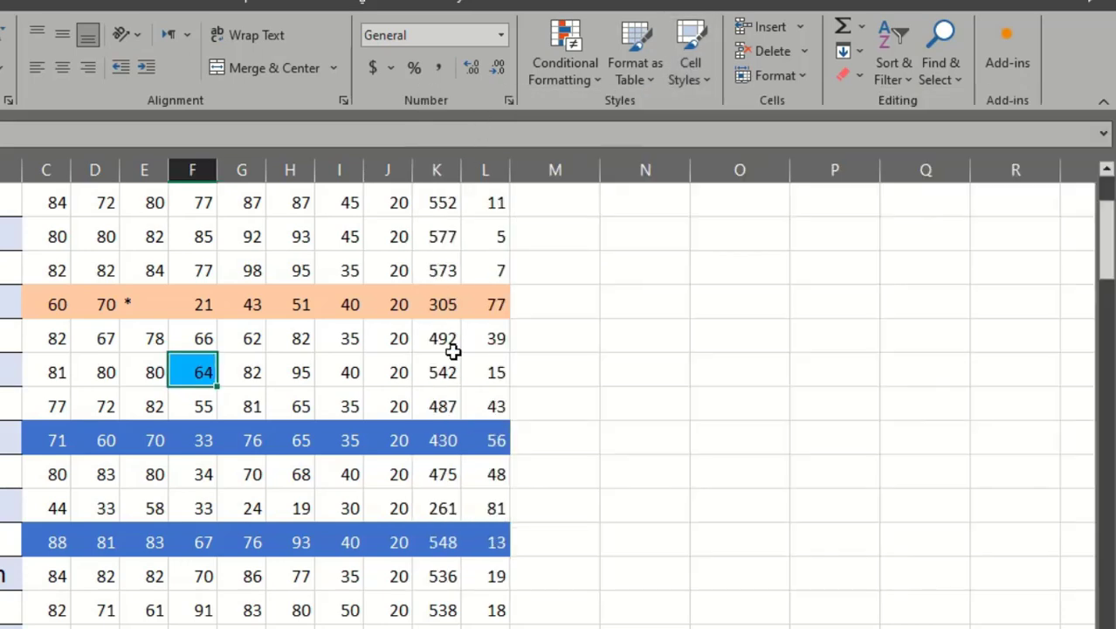
# Step: Clear only the formats from the block of marks in columns C to L that contains the coloured rows
pyautogui.click(489, 546)
pyautogui.moveTo(416, 515); pyautogui.dragTo(37, 308)
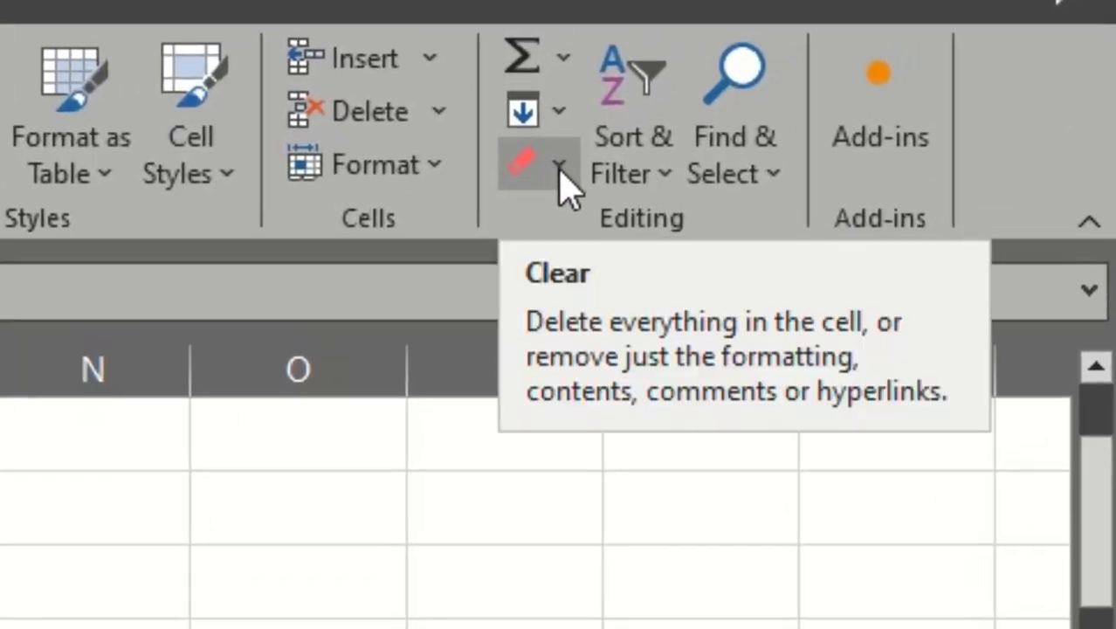
pyautogui.click(859, 76)
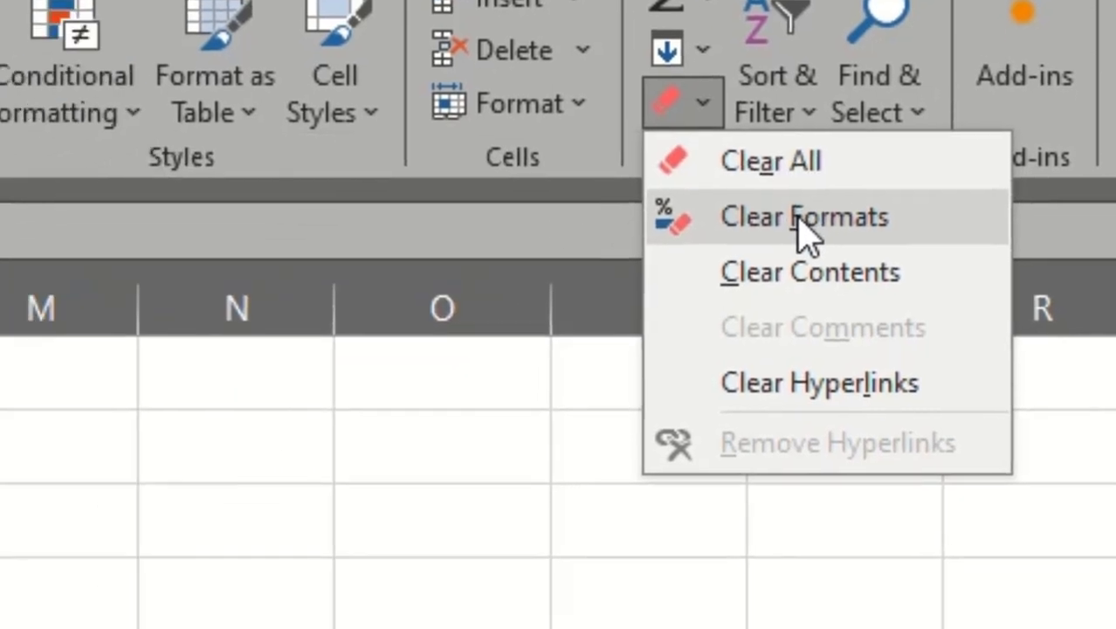
pyautogui.click(657, 280)
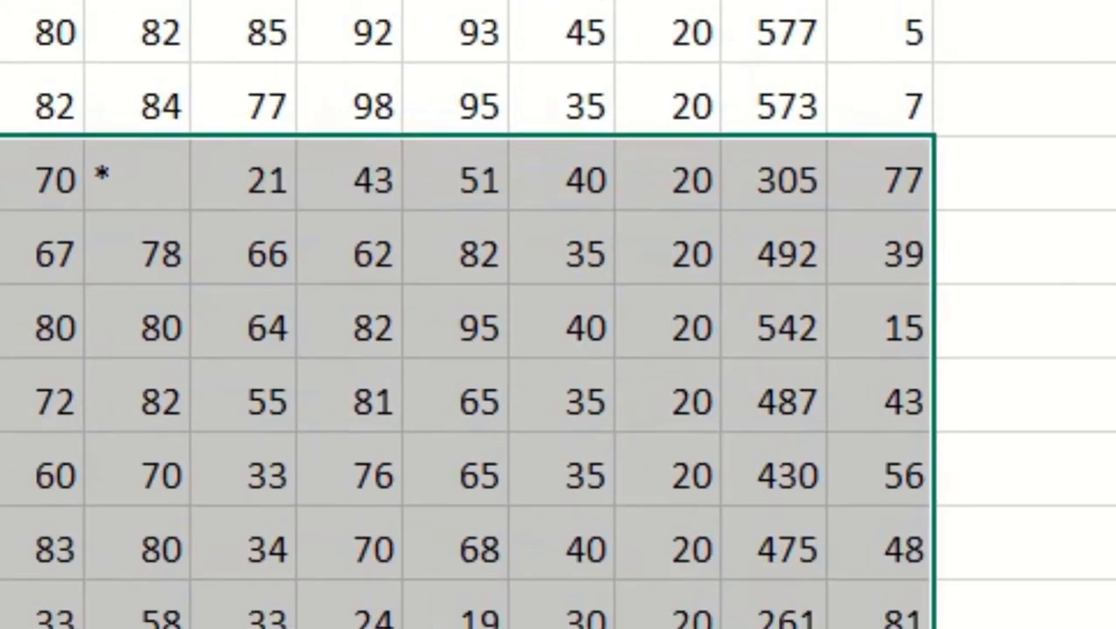
pyautogui.click(608, 486)
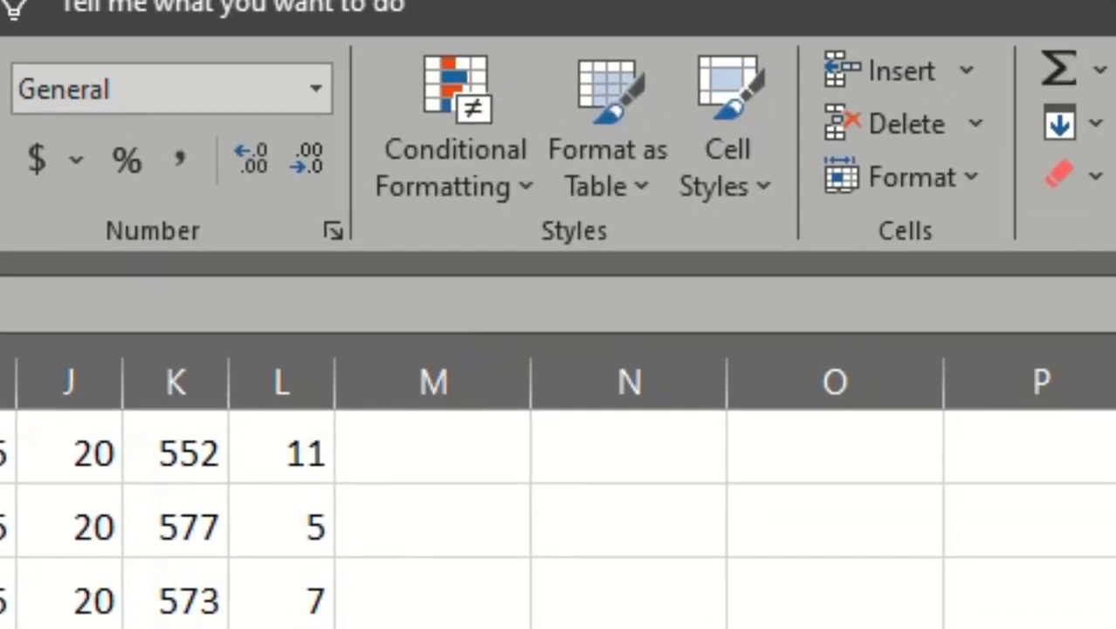
pyautogui.click(629, 611)
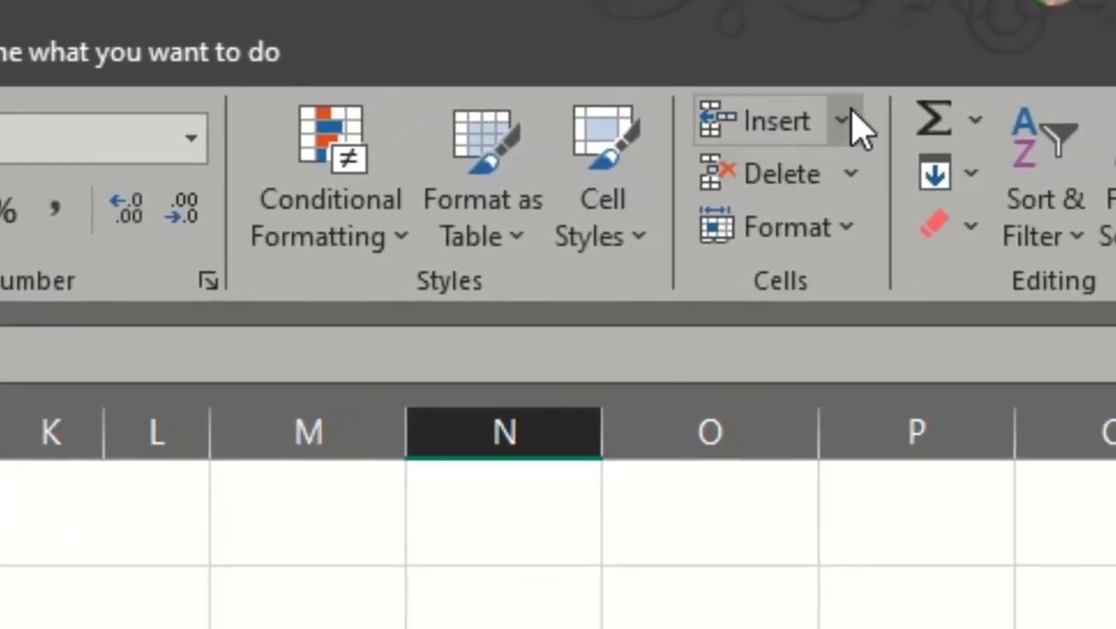
pyautogui.click(971, 74)
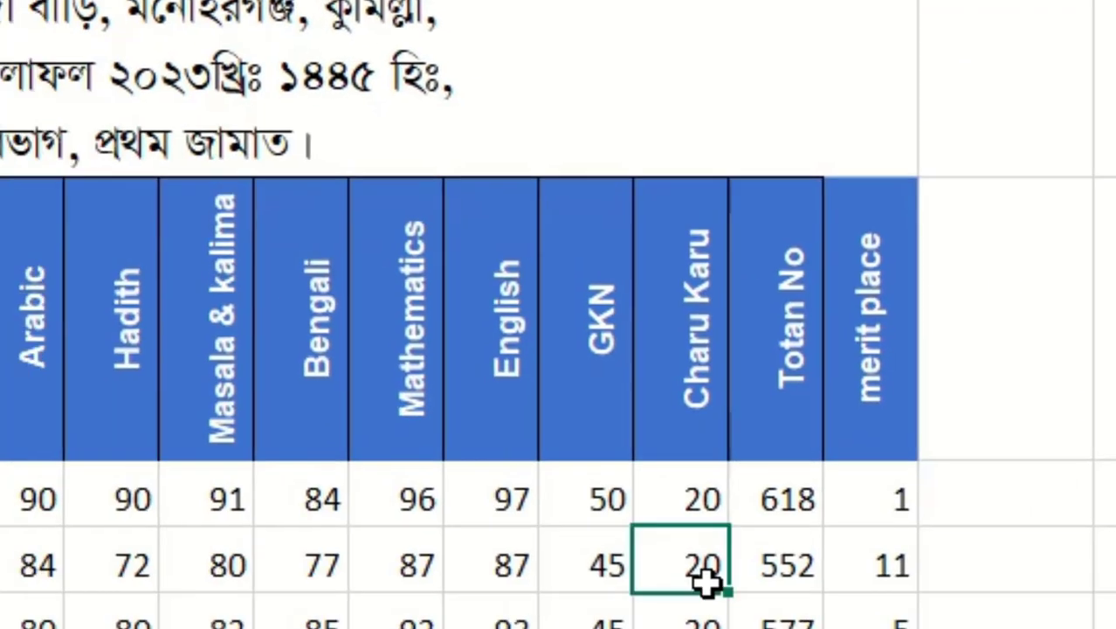
# Step: Apply the Bad cell style to the mark of 55 in column F
pyautogui.scroll(-5, 675, 436)
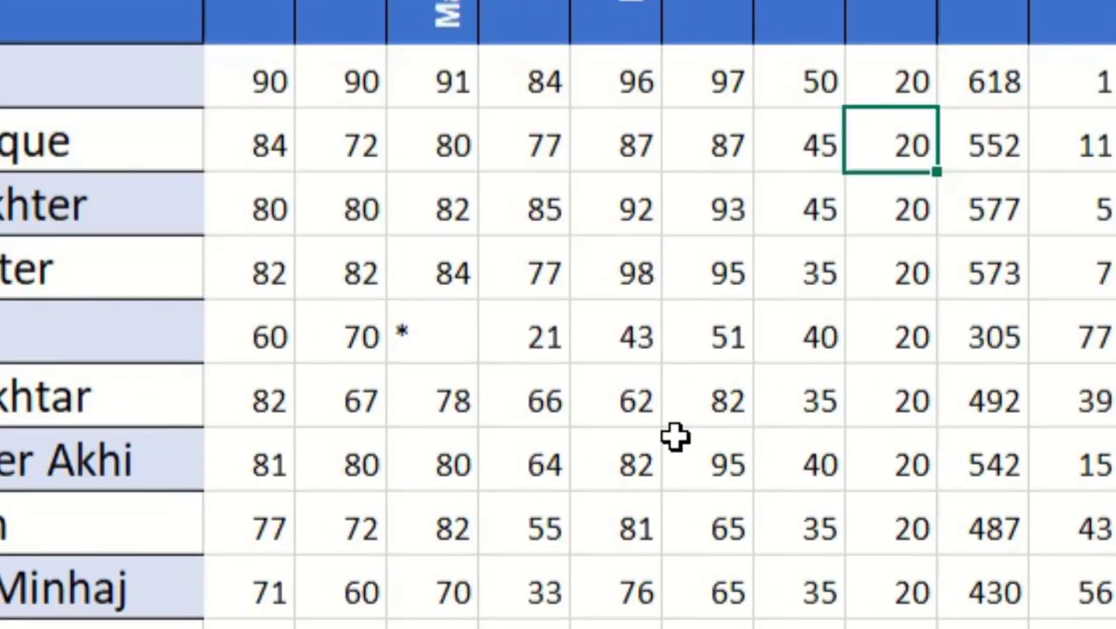
pyautogui.scroll(2, 369, 93)
pyautogui.click(401, 246)
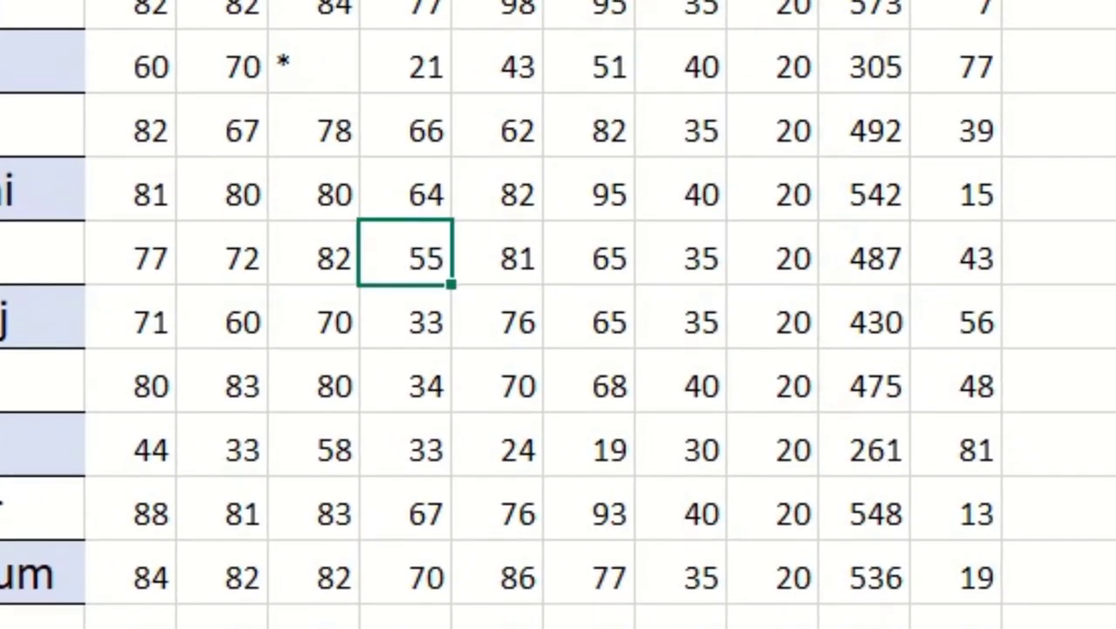
pyautogui.click(860, 2)
pyautogui.click(1102, 1)
pyautogui.click(593, 323)
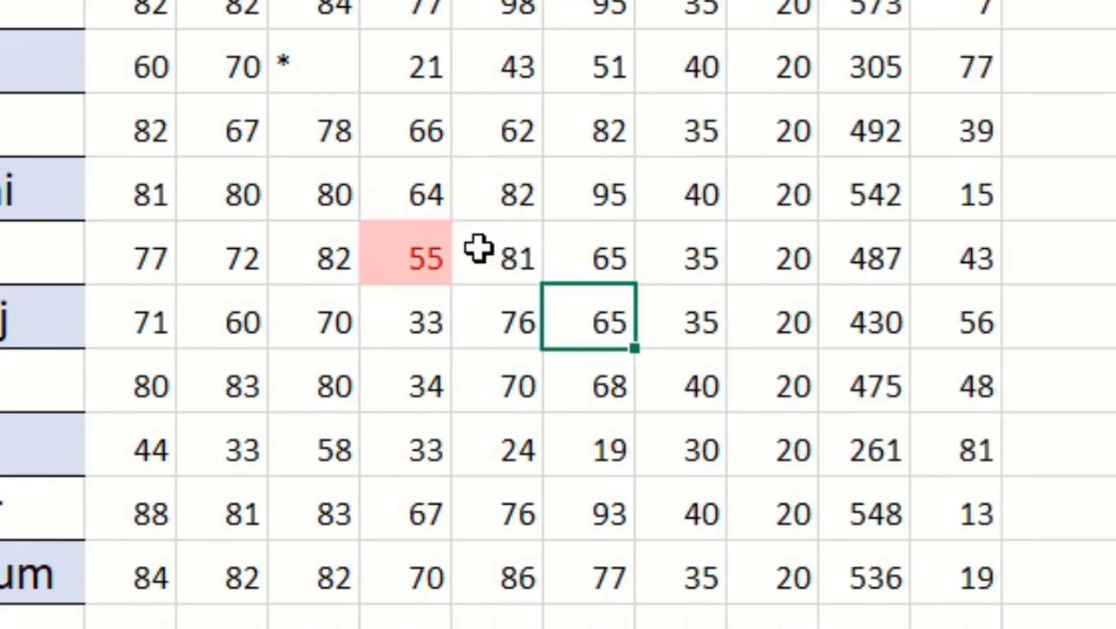
# Step: Insert a blank cell at the mark of 81 beside the Bad-styled 55, shifting the cells right
pyautogui.click(481, 247)
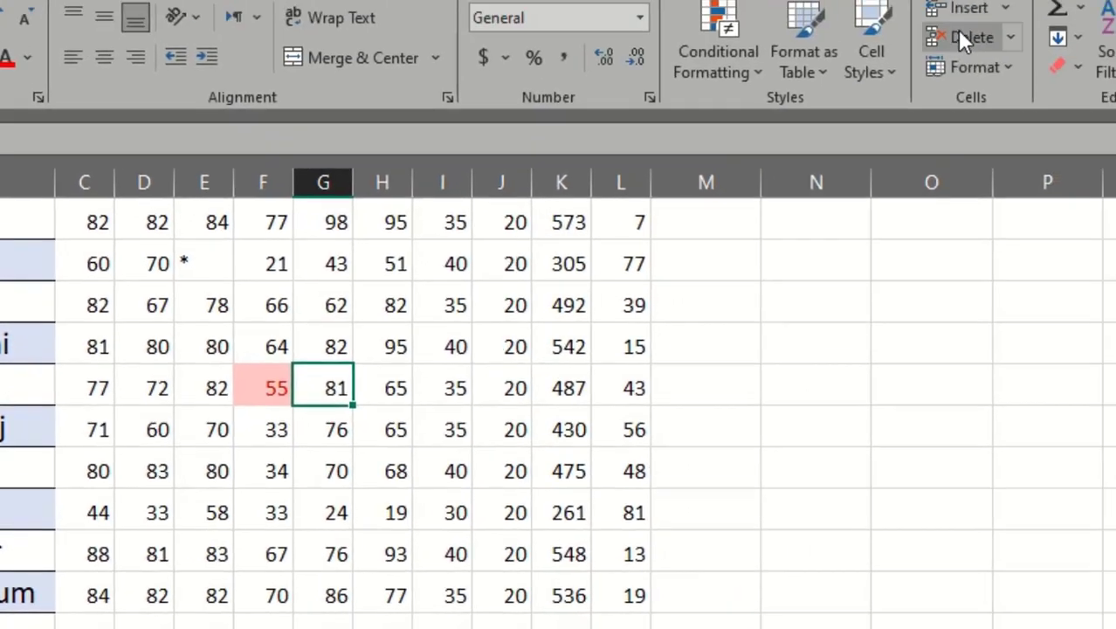
pyautogui.click(975, 9)
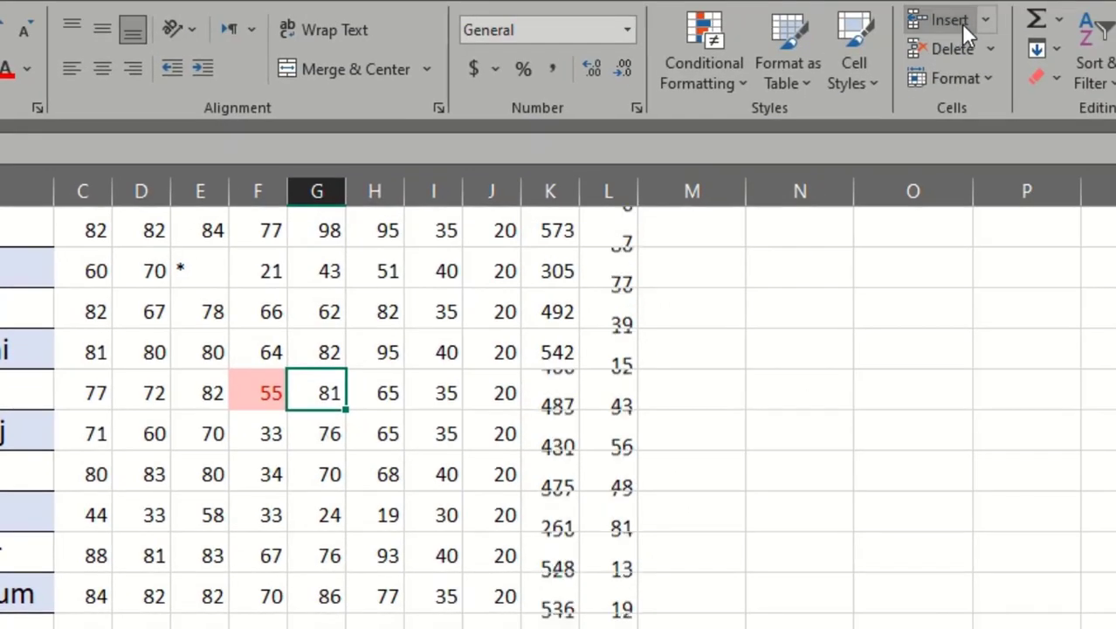
pyautogui.hotkey('ctrl', 'z')
pyautogui.click(984, 19)
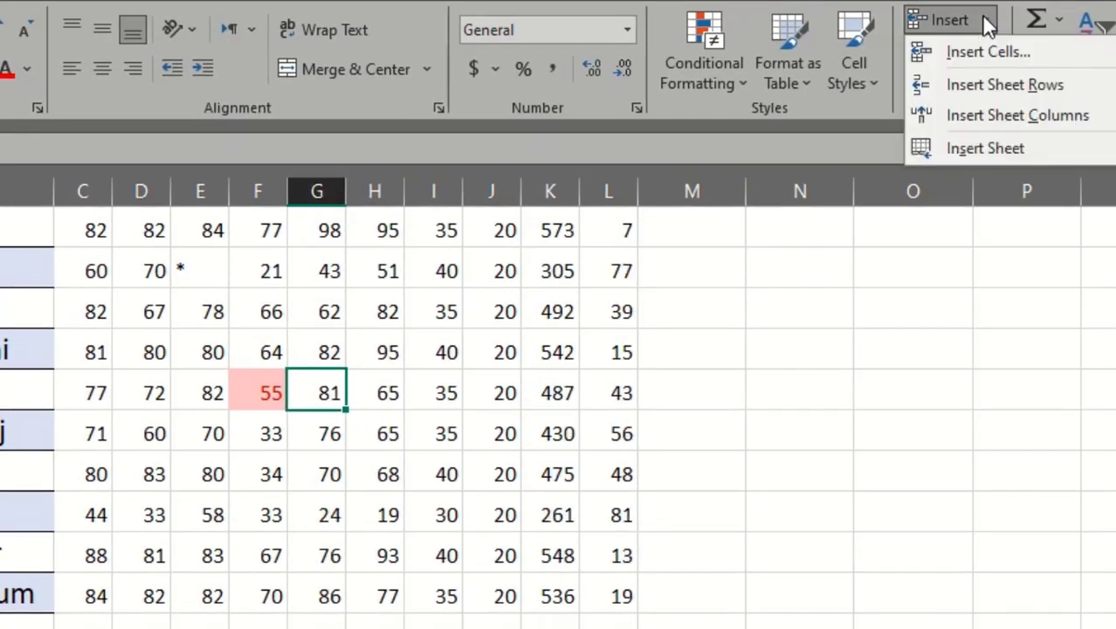
pyautogui.click(986, 52)
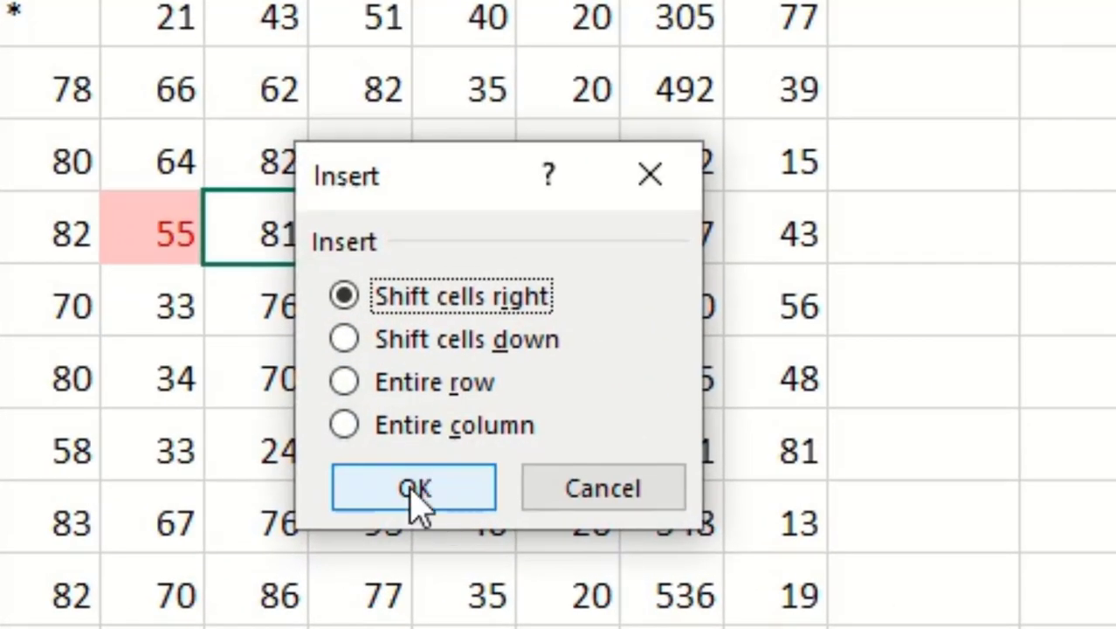
pyautogui.click(416, 489)
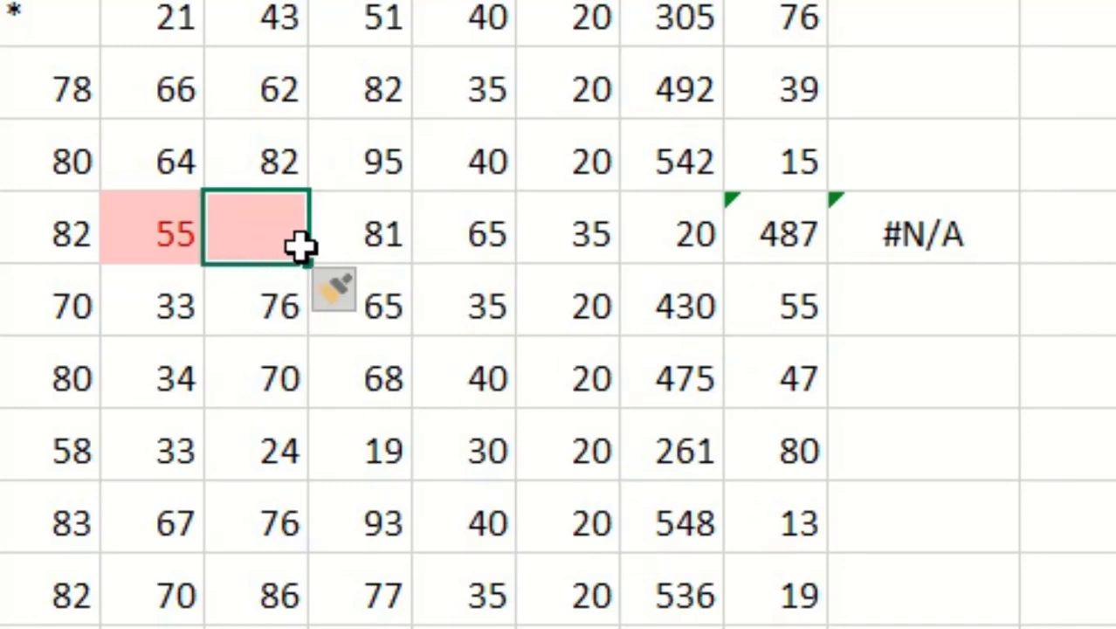
# Step: Insert a blank cell at the mark of 24 in column G, shifting the cells right
pyautogui.click(299, 454)
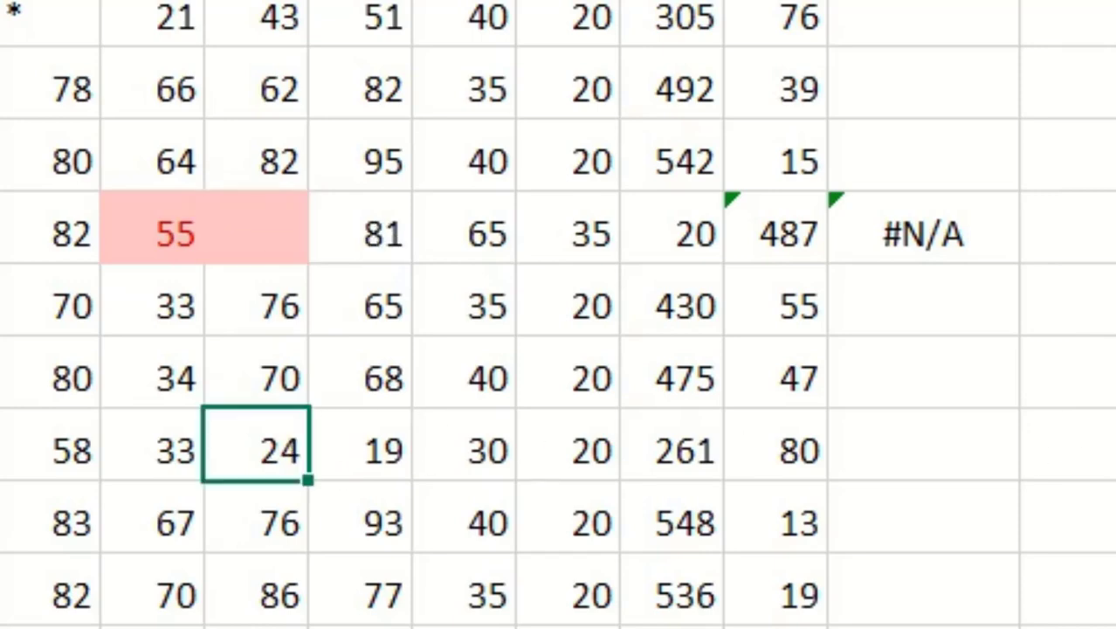
pyautogui.hotkey('ctrl', 'shift', '+')
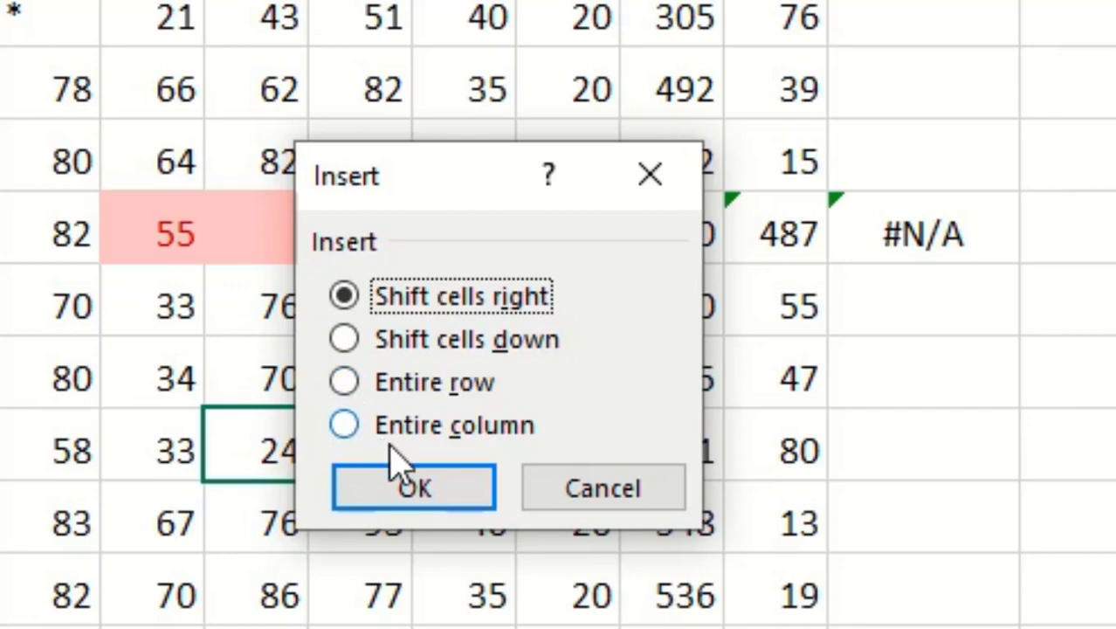
pyautogui.click(408, 491)
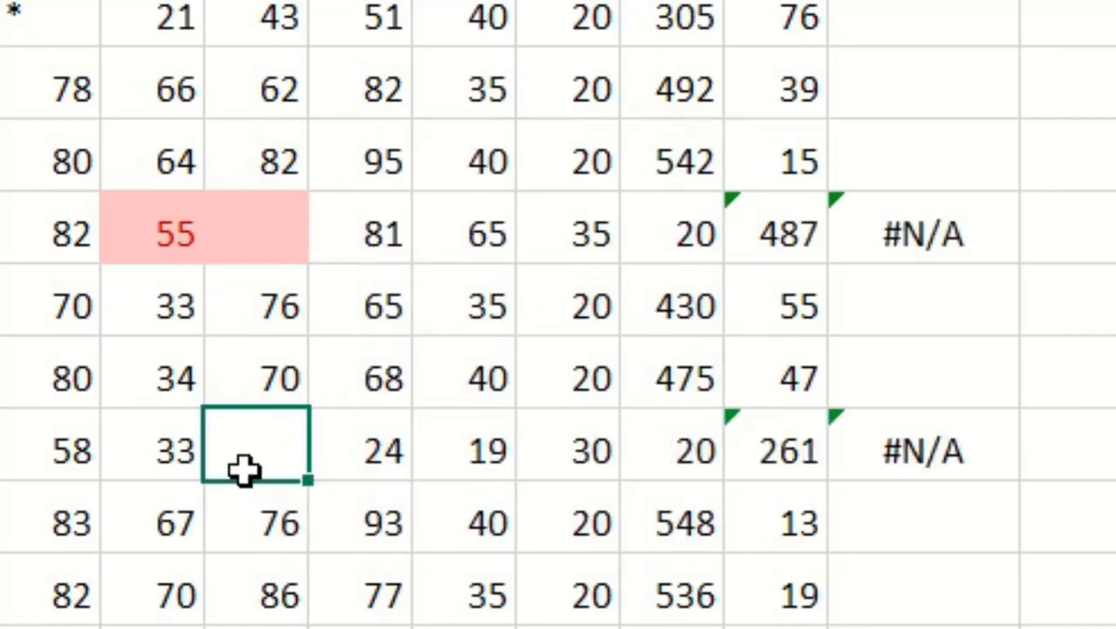
# Step: Undo the cell insertions in column G to restore the shifted marks
pyautogui.hotkey('ctrl', 'z')
pyautogui.hotkey('ctrl', 'z')
pyautogui.hotkey('ctrl', 'z')
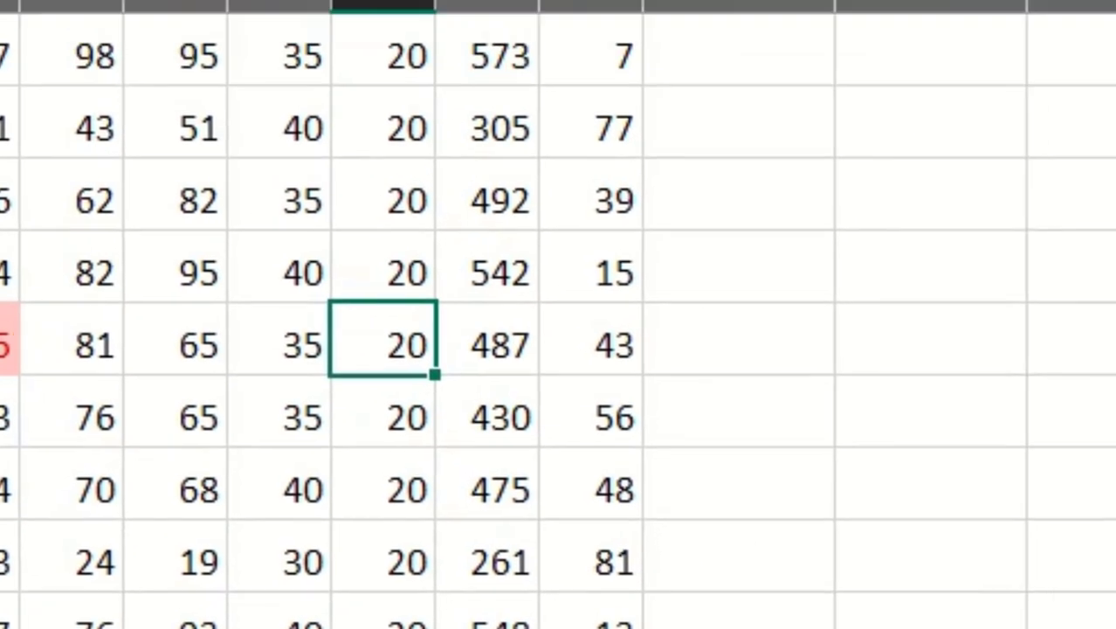
# Step: Insert a sheet row above row 11 of the marks table
pyautogui.click(661, 42)
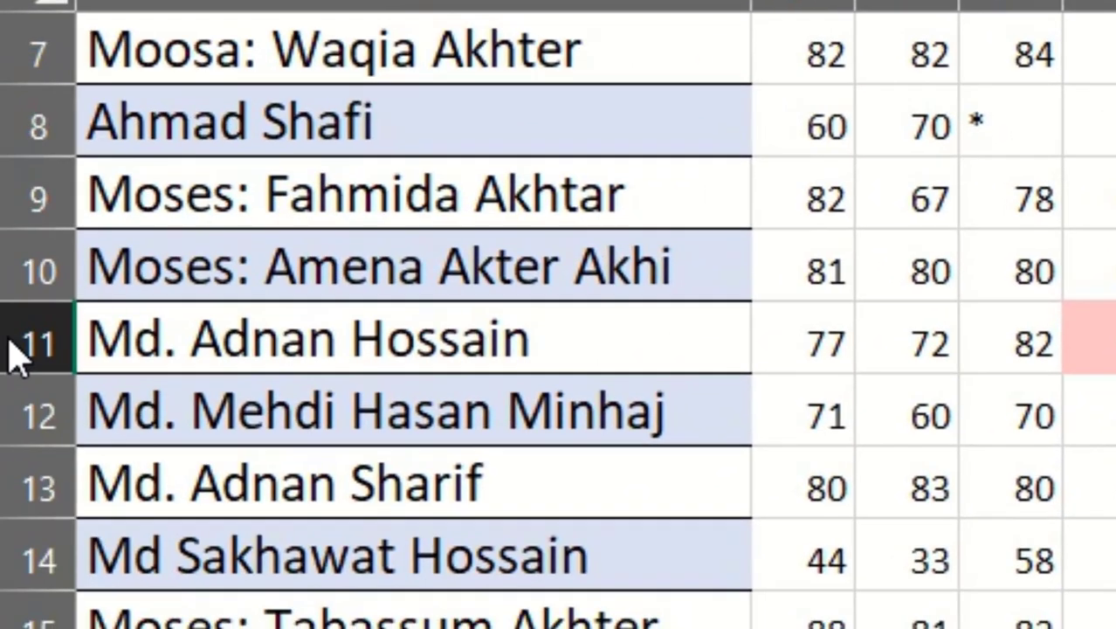
pyautogui.click(20, 337)
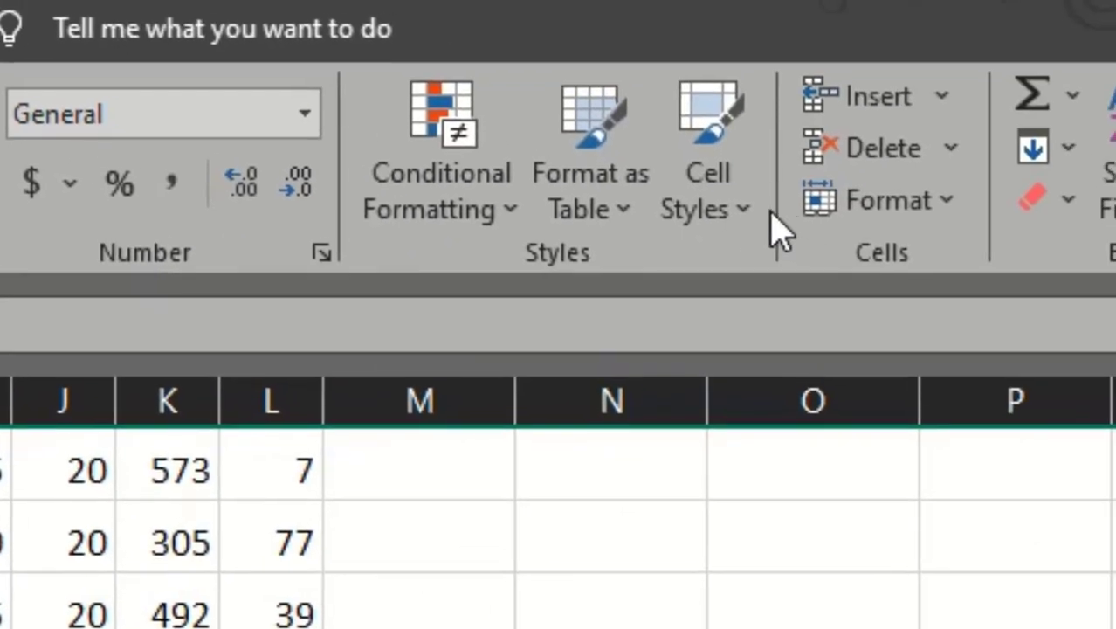
pyautogui.click(941, 98)
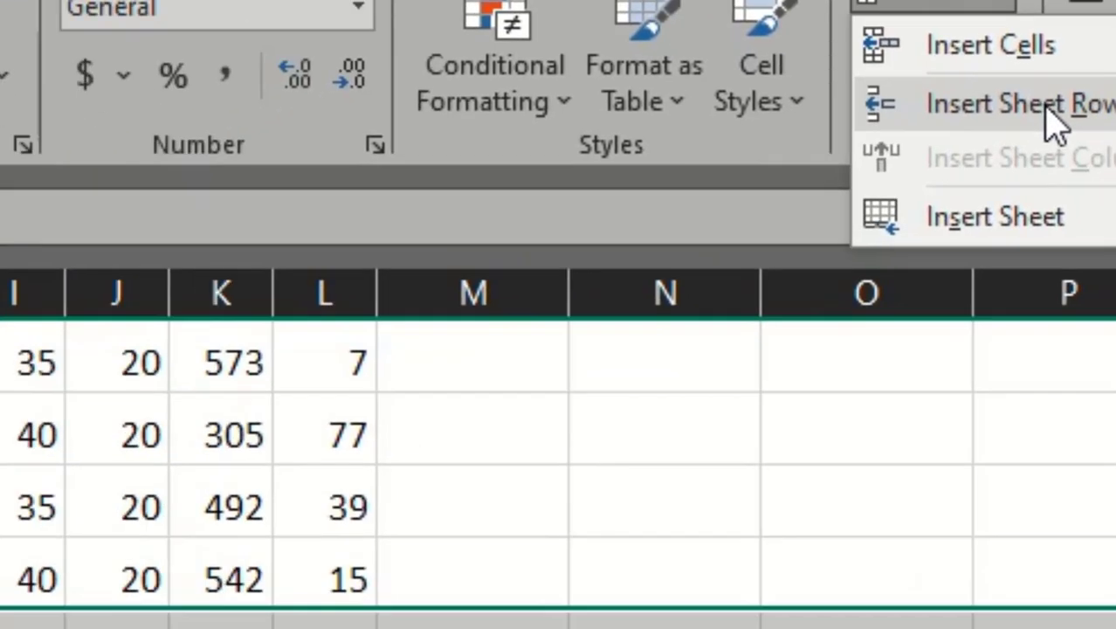
pyautogui.click(703, 218)
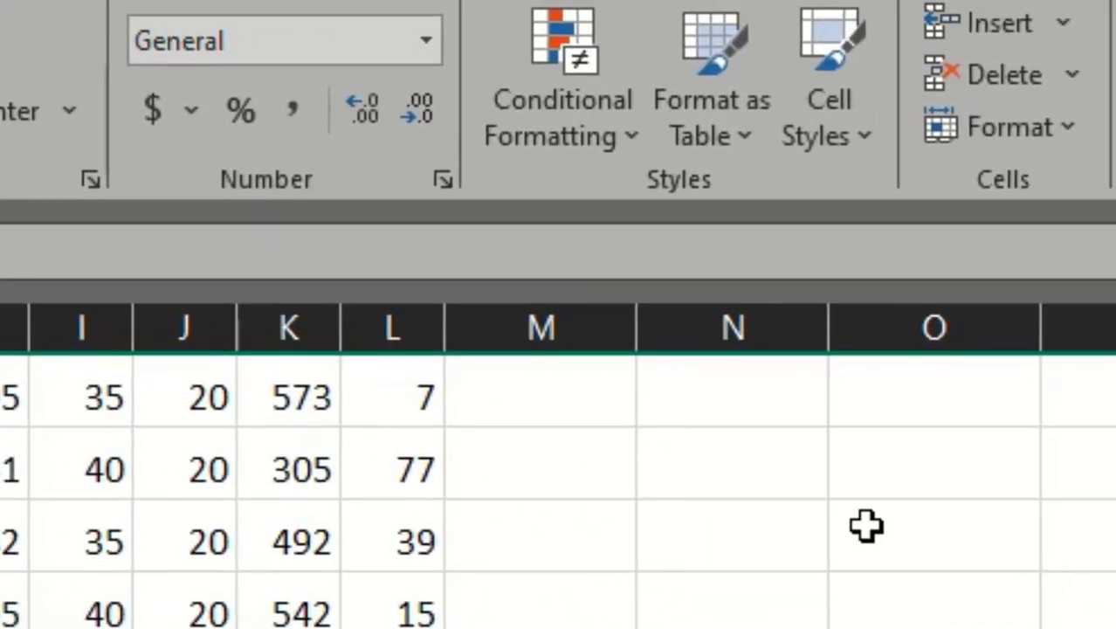
pyautogui.click(1062, 23)
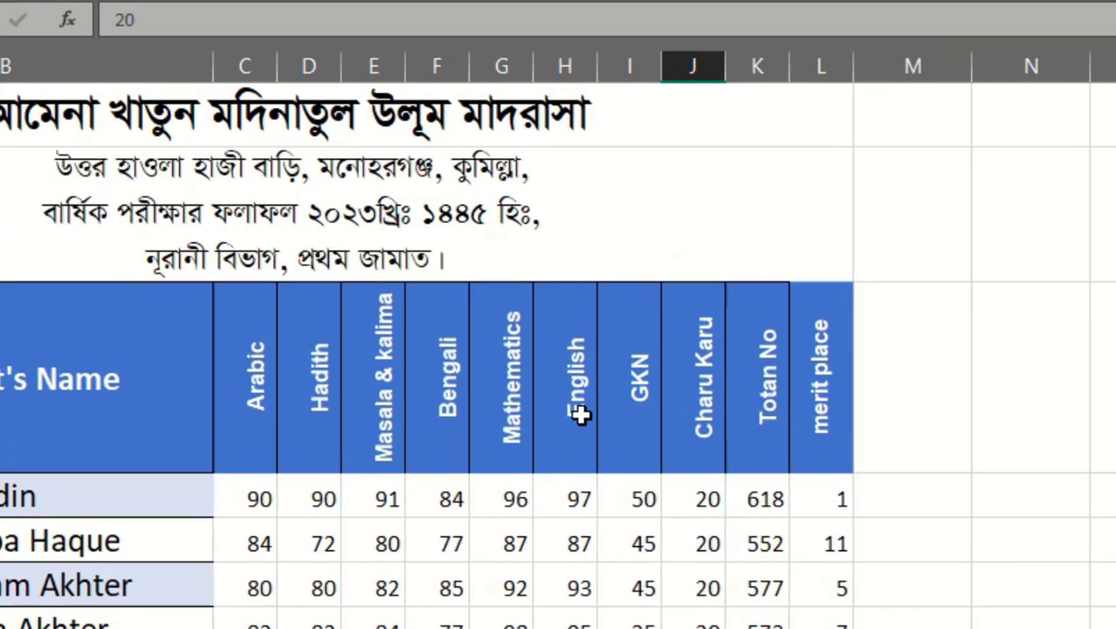
# Step: Insert a sheet column before the English column H
pyautogui.click(579, 414)
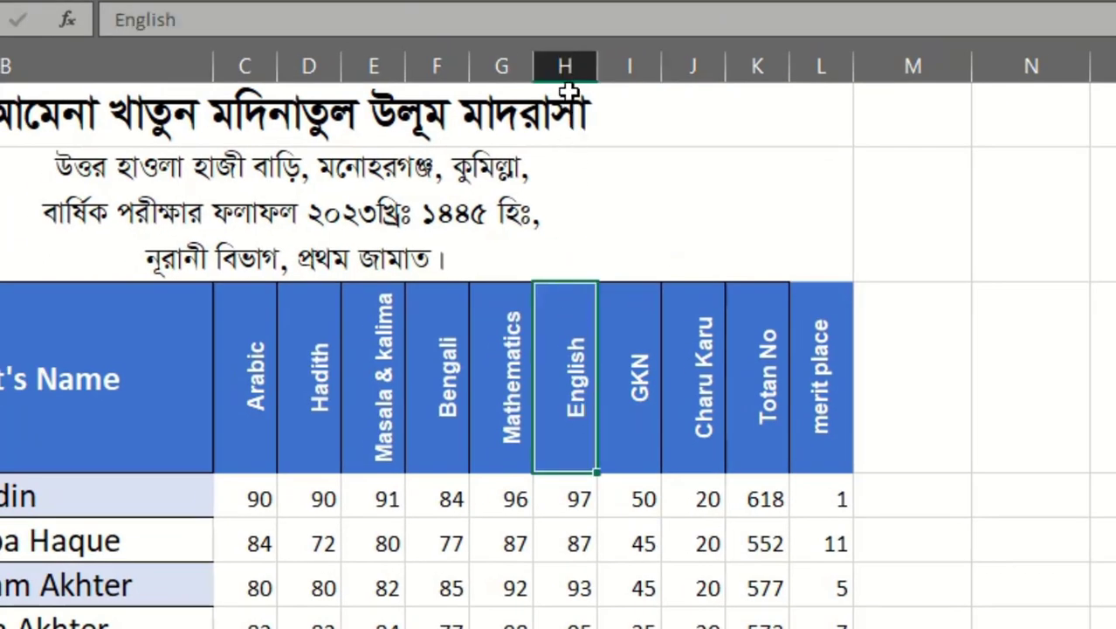
pyautogui.click(567, 63)
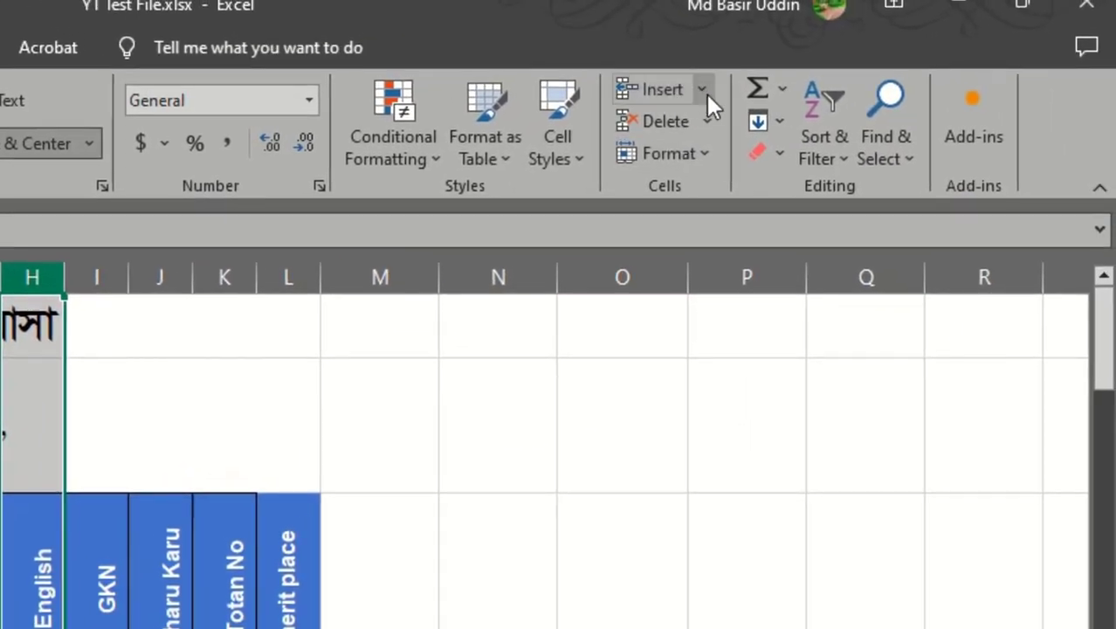
pyautogui.click(706, 91)
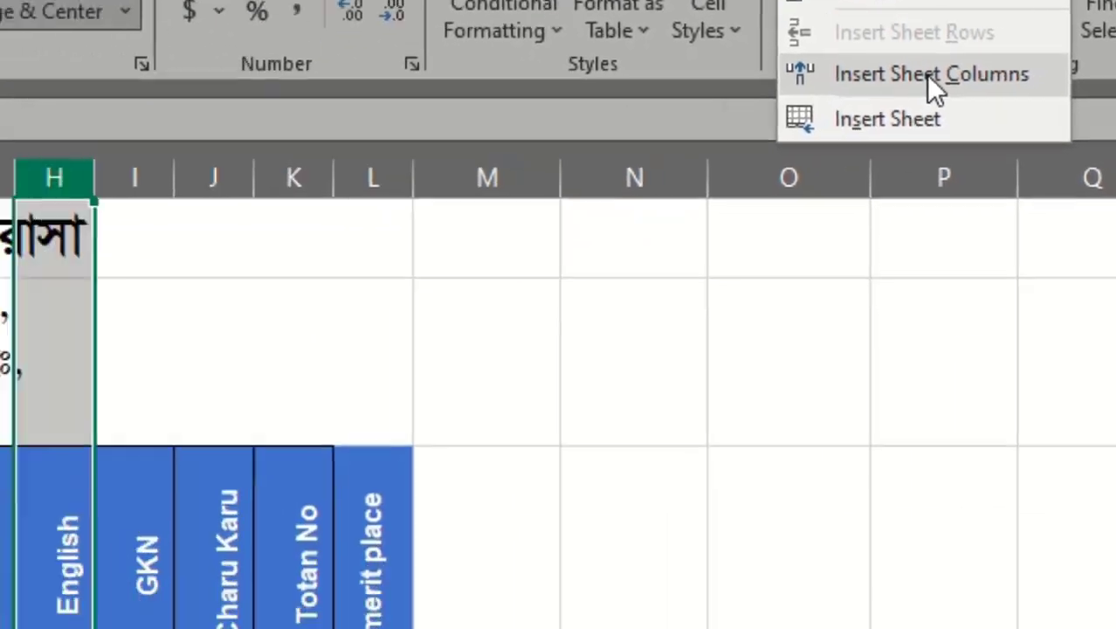
pyautogui.click(554, 288)
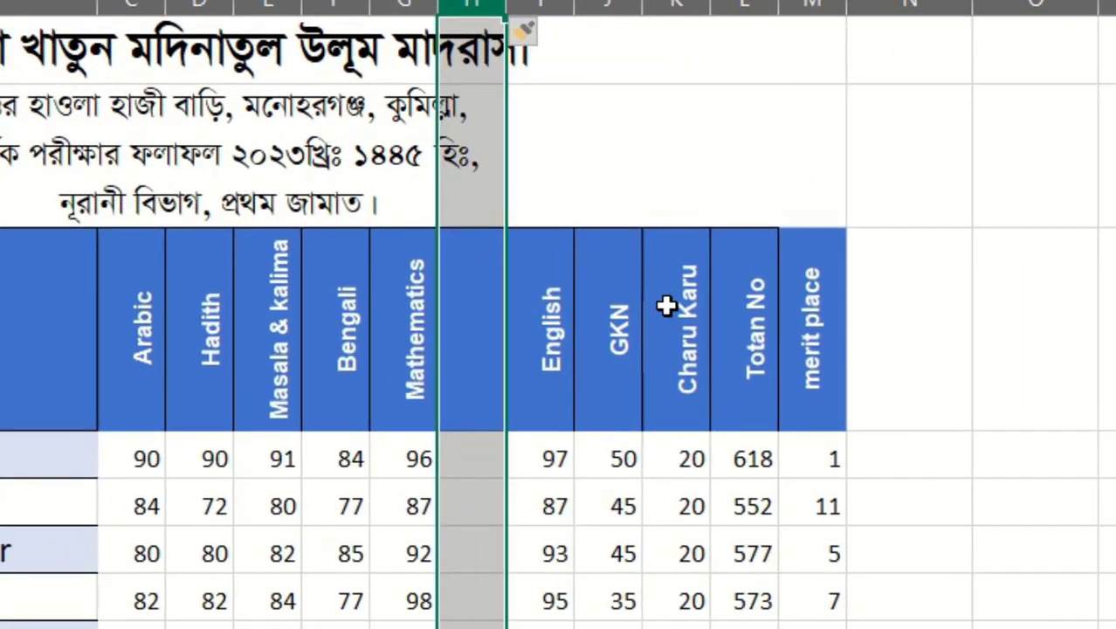
# Step: Check the inserted blank column down through the marks and undo its insertion
pyautogui.click(447, 360)
pyautogui.scroll(-9, 498, 541)
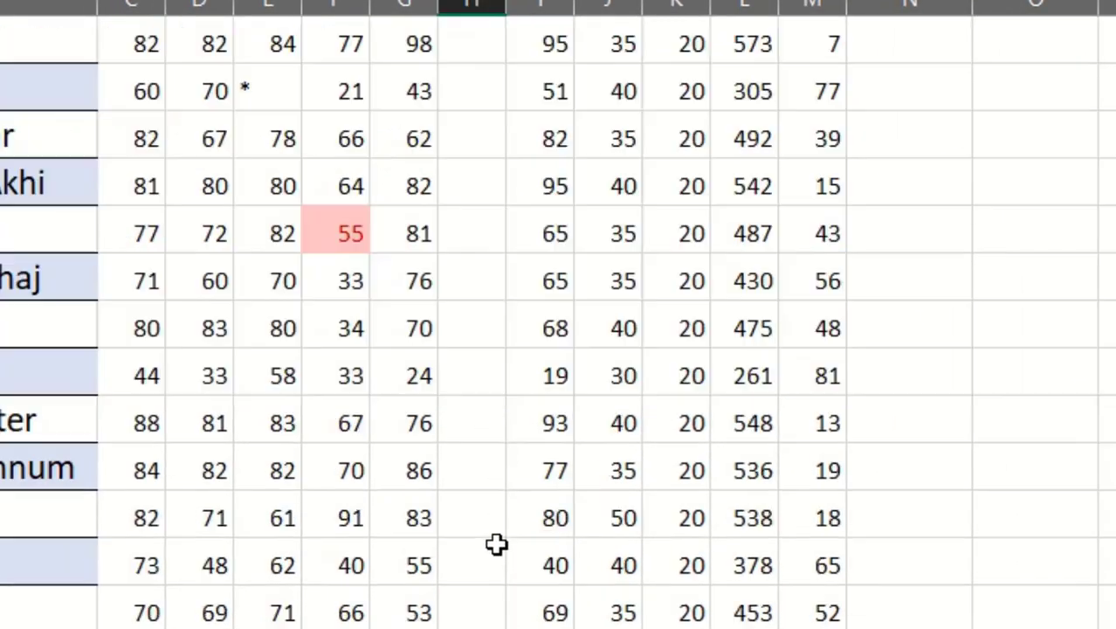
pyautogui.scroll(10, 497, 539)
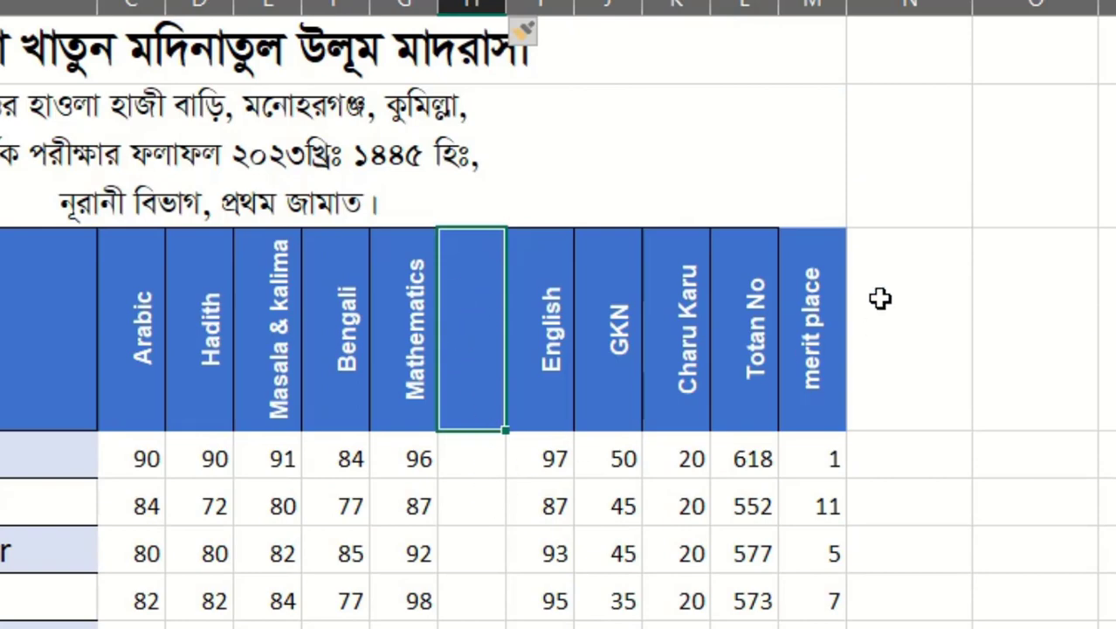
pyautogui.hotkey('ctrl', 'z')
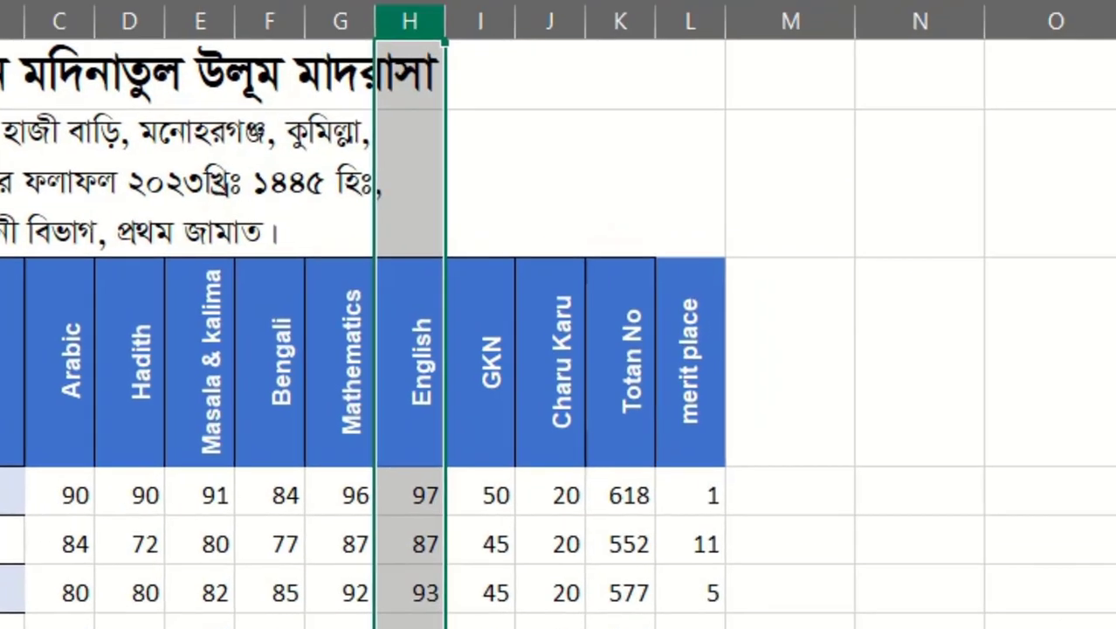
# Step: Insert a new blank worksheet in the workbook and return to Sheet1
pyautogui.click(610, 40)
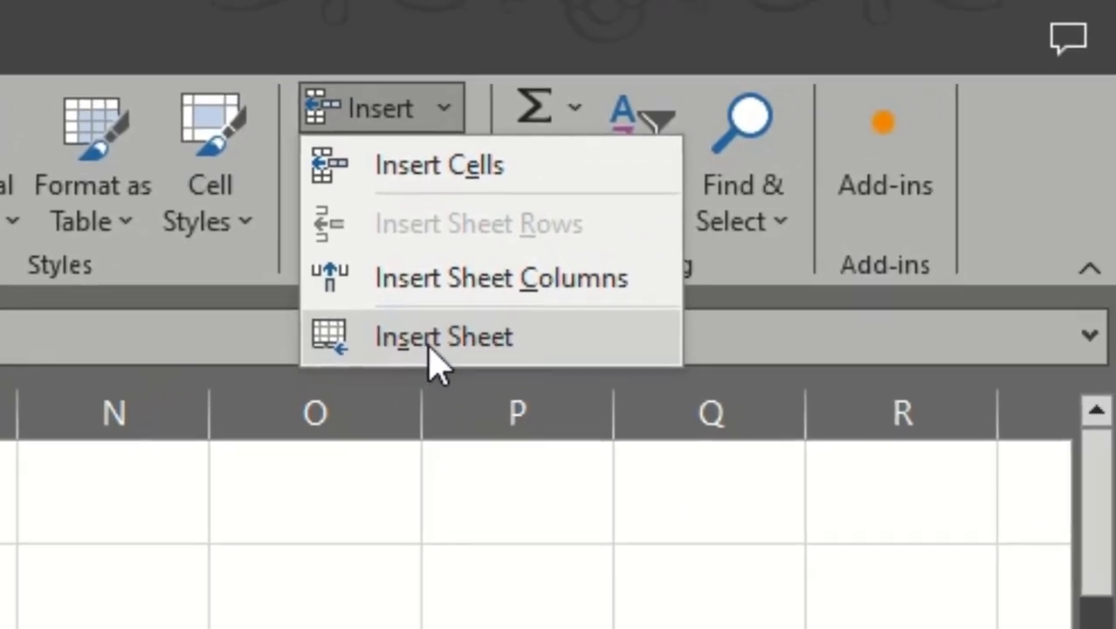
pyautogui.click(428, 343)
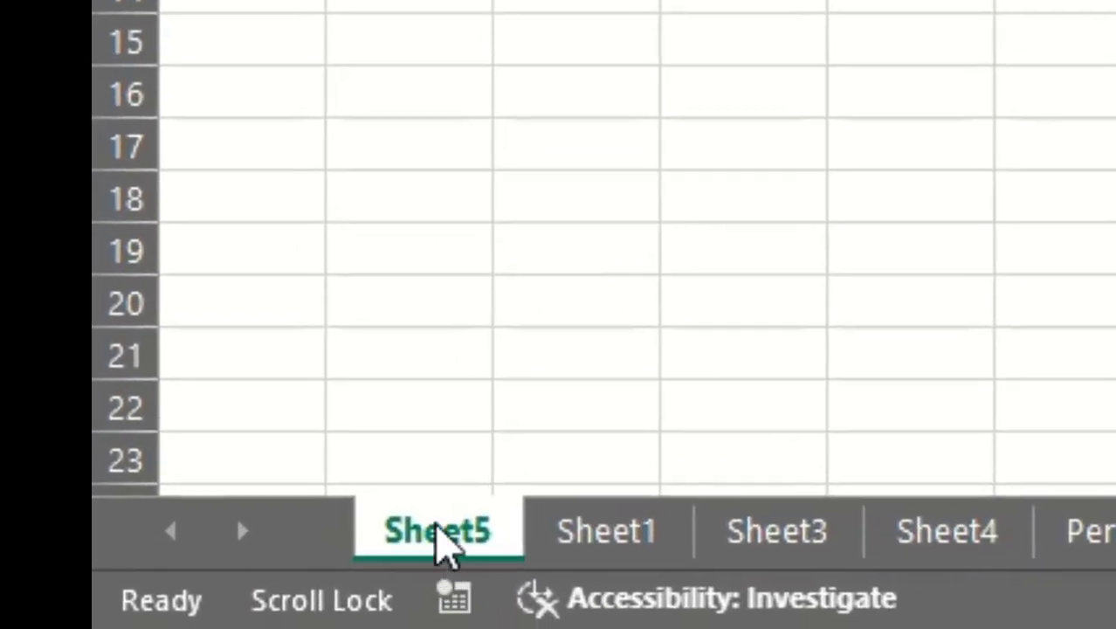
pyautogui.click(602, 539)
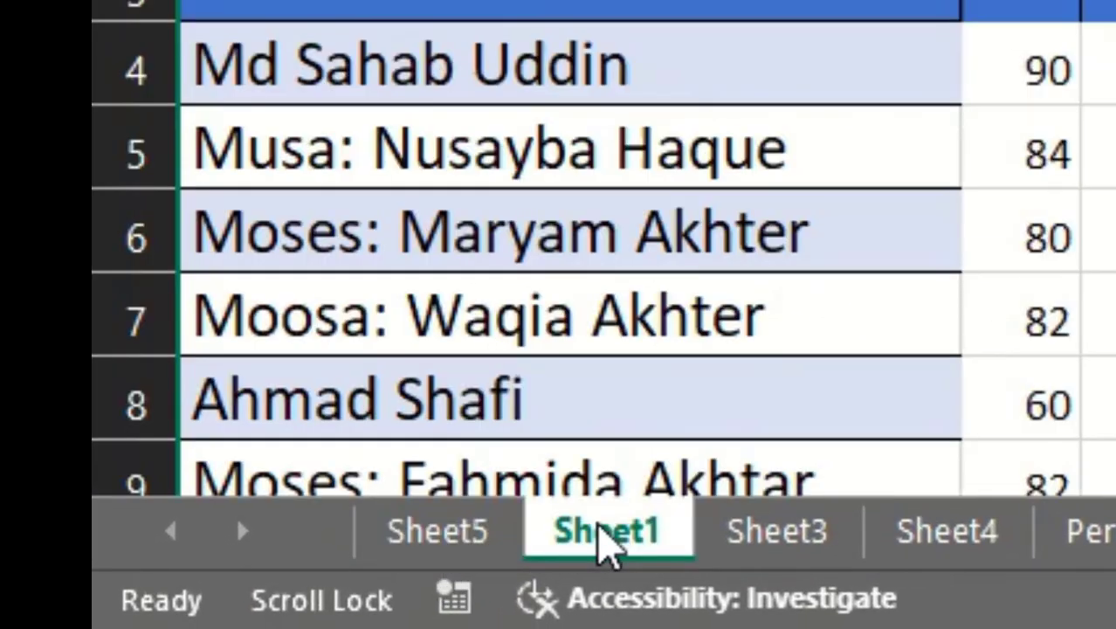
# Step: Delete the newly inserted worksheet Sheet5
pyautogui.click(405, 533)
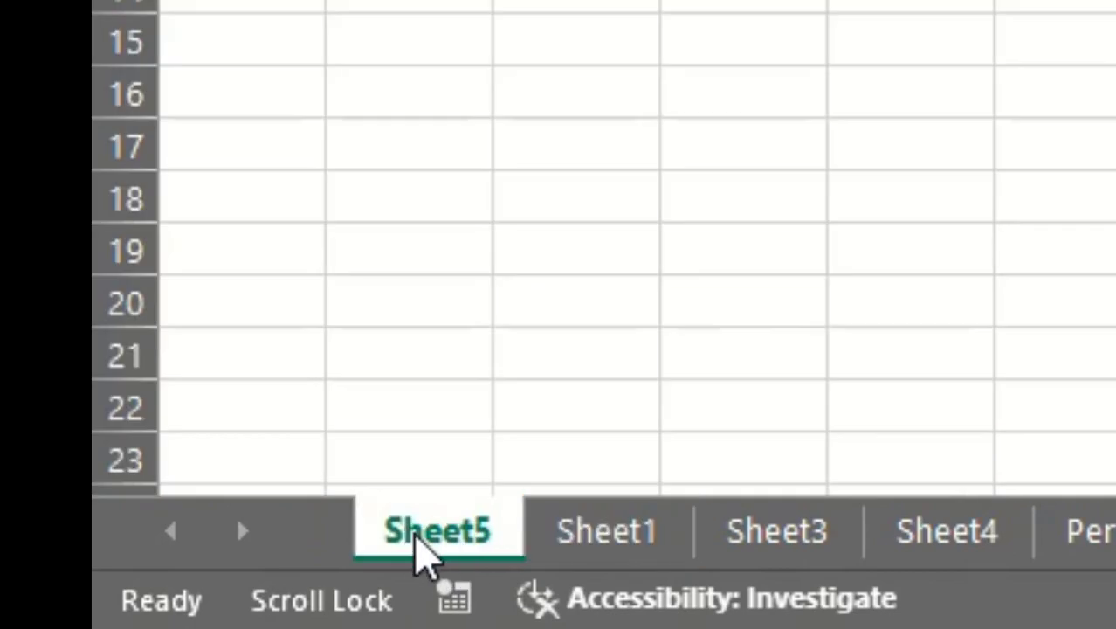
pyautogui.rightClick(410, 539)
pyautogui.click(569, 5)
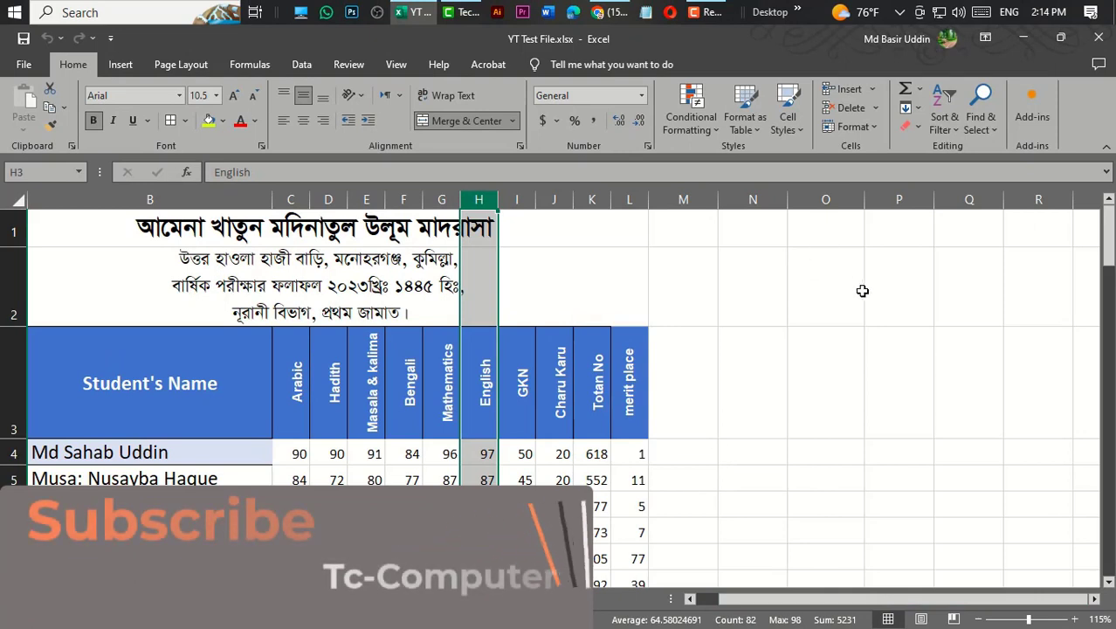
# Step: Insert a new column between Mathematics and English in the marks table
pyautogui.click(872, 89)
pyautogui.click(817, 472)
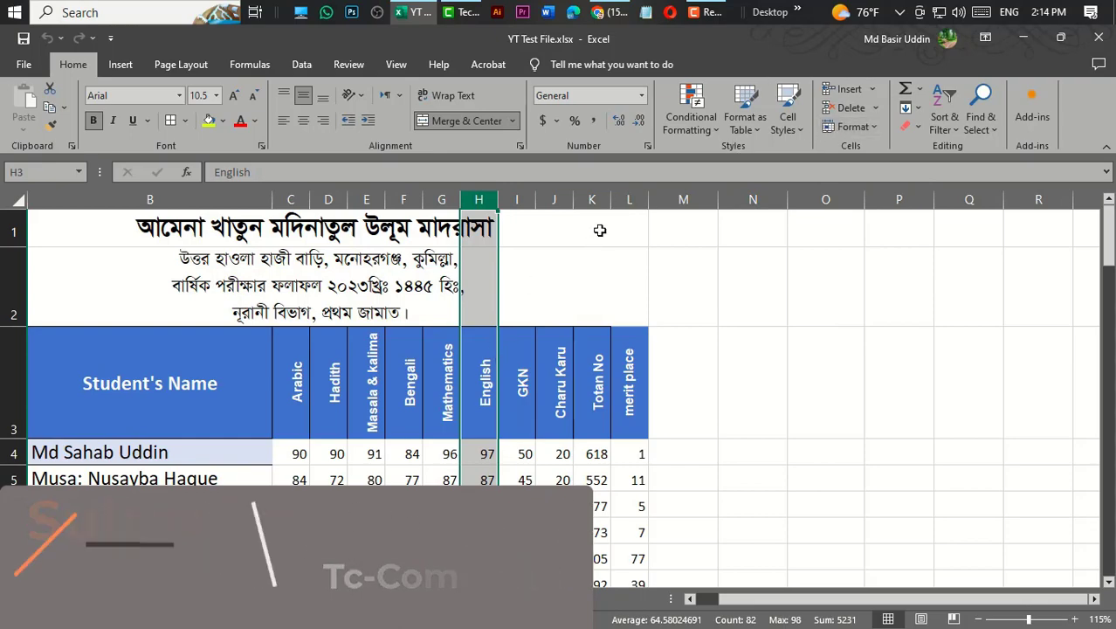
pyautogui.click(845, 89)
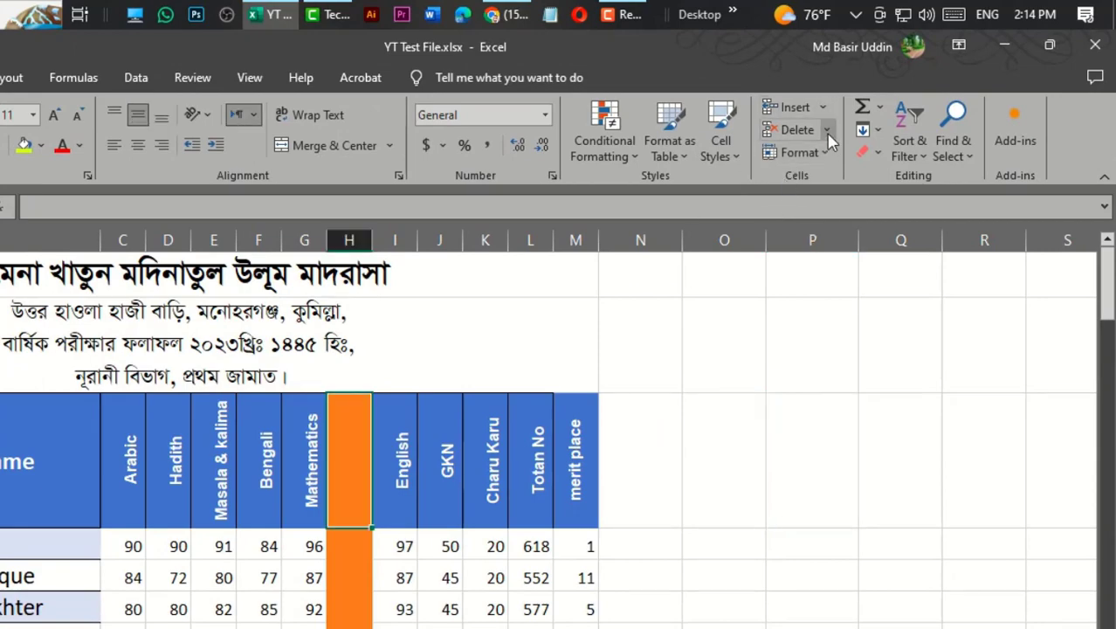
# Step: Delete the entire sheet row 5 and undo that deletion
pyautogui.click(826, 131)
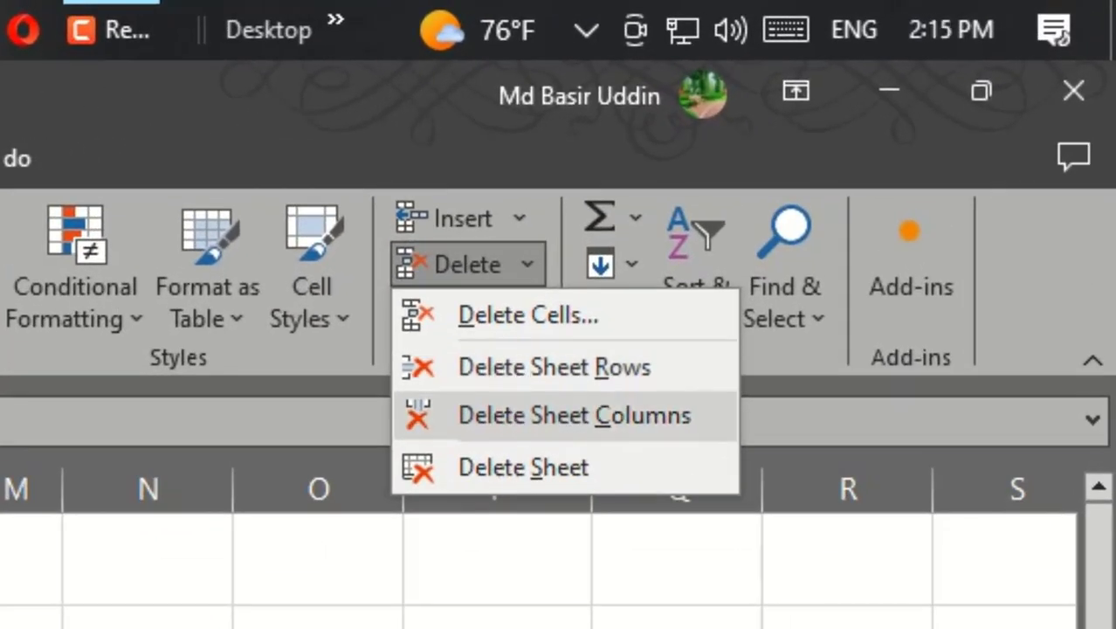
pyautogui.click(574, 415)
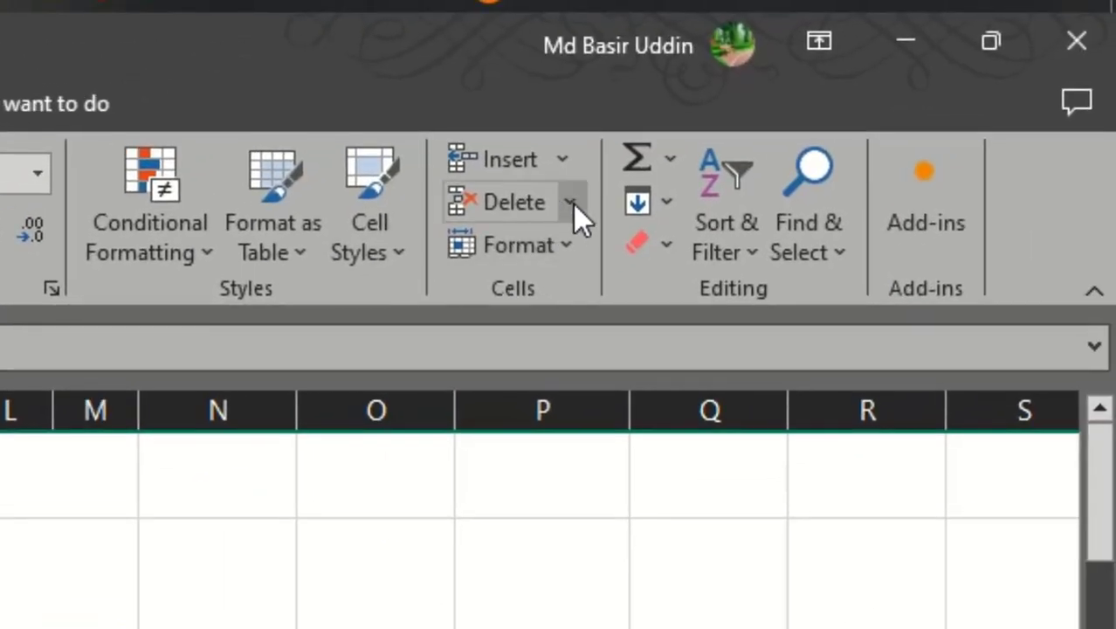
pyautogui.click(598, 187)
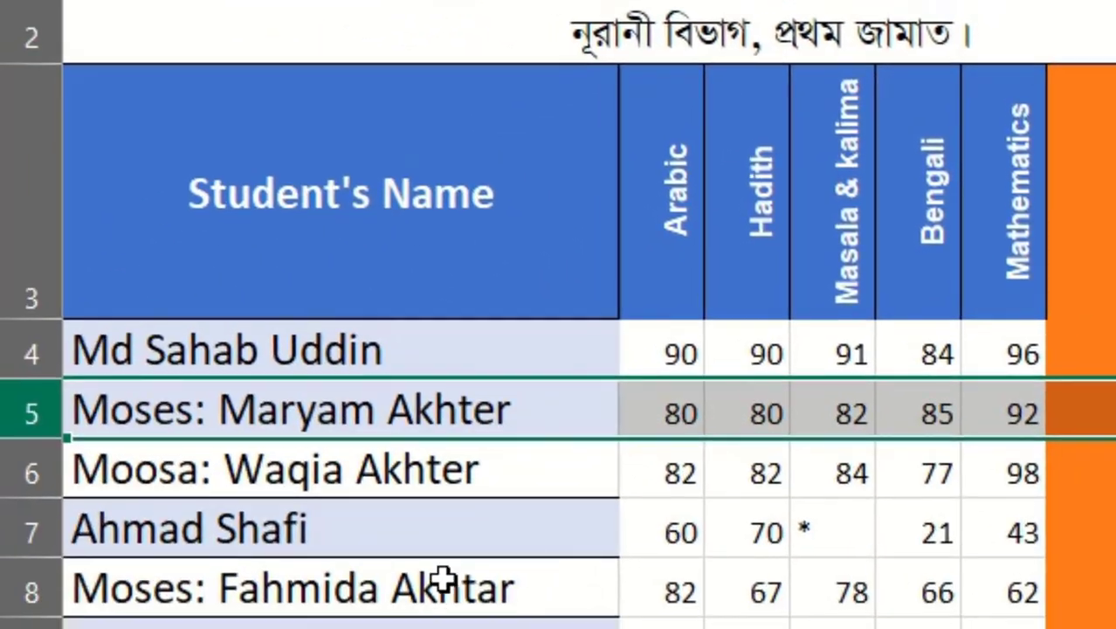
pyautogui.hotkey('ctrl', 'z')
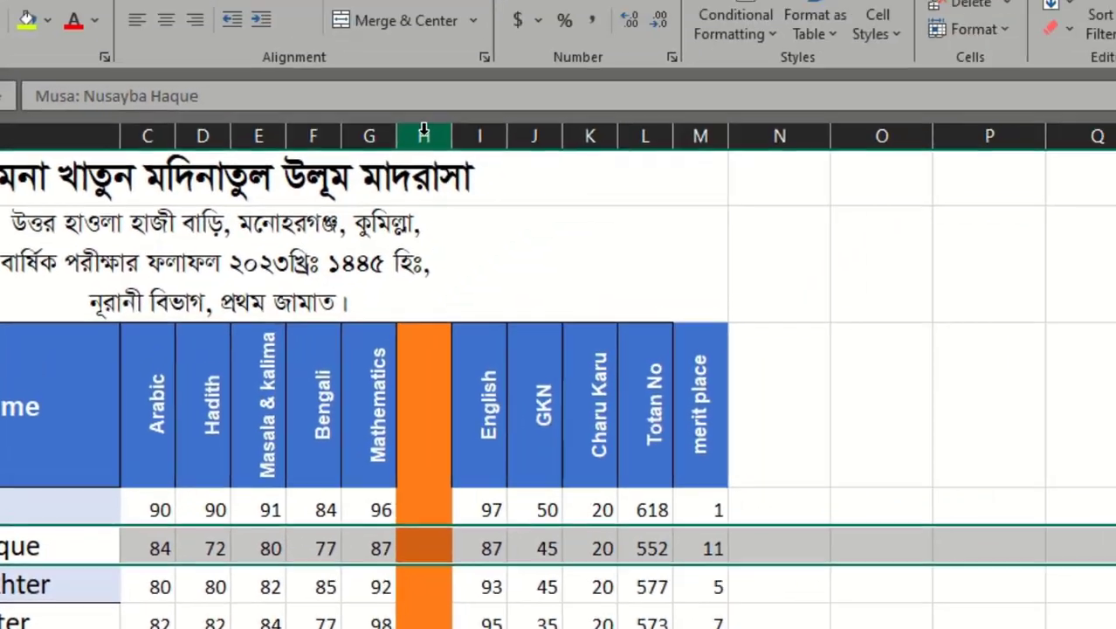
# Step: Delete the entire orange column H between Mathematics and English
pyautogui.click(424, 135)
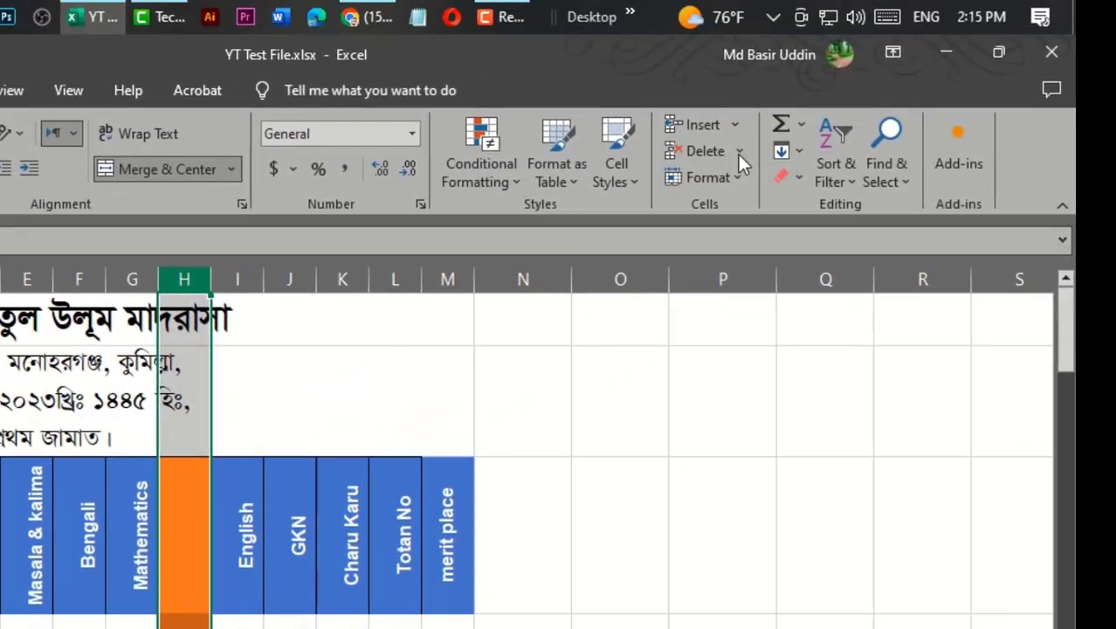
pyautogui.click(739, 152)
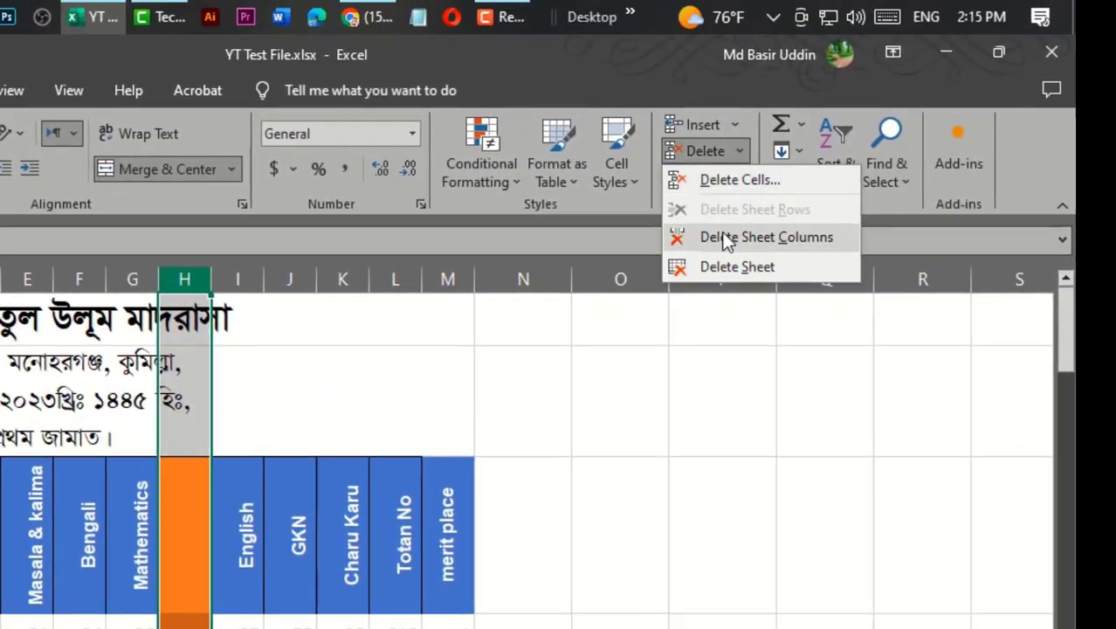
pyautogui.click(747, 234)
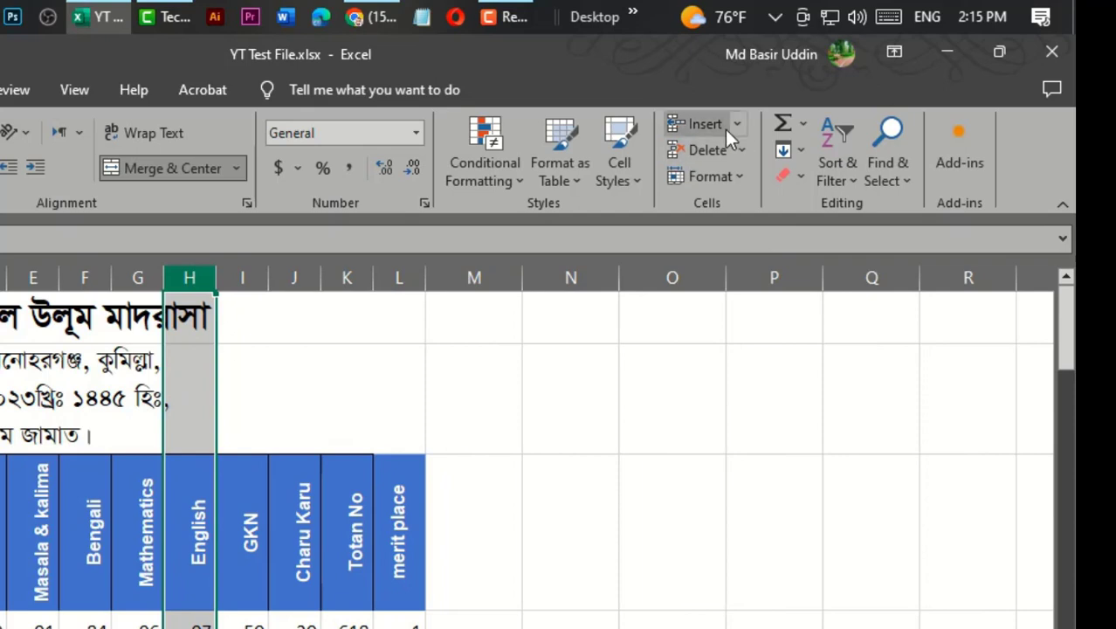
pyautogui.click(742, 152)
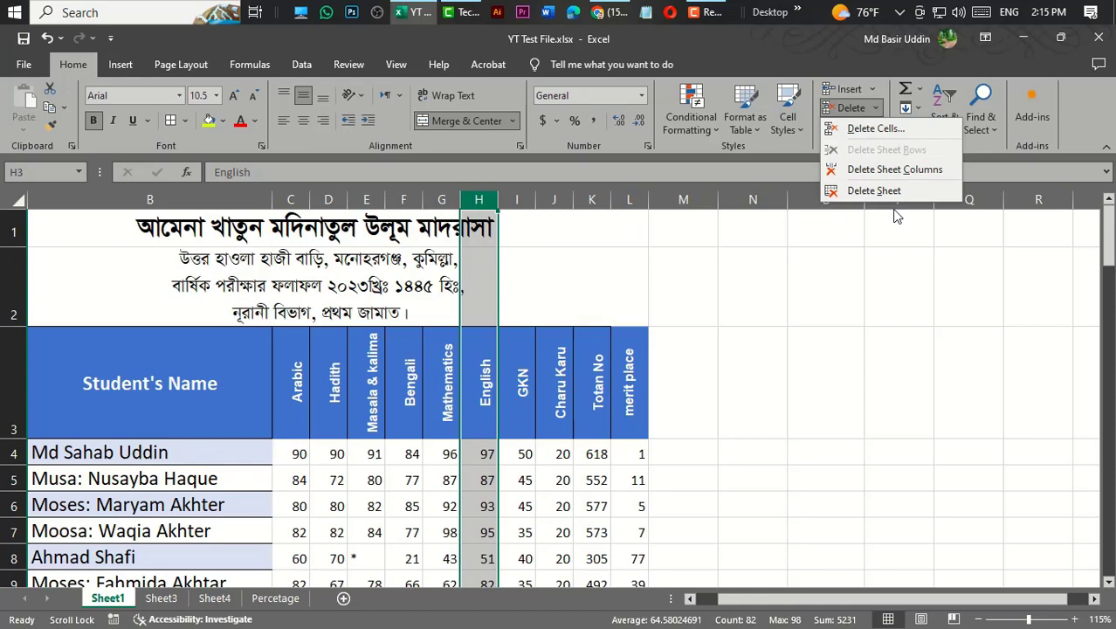
pyautogui.click(898, 217)
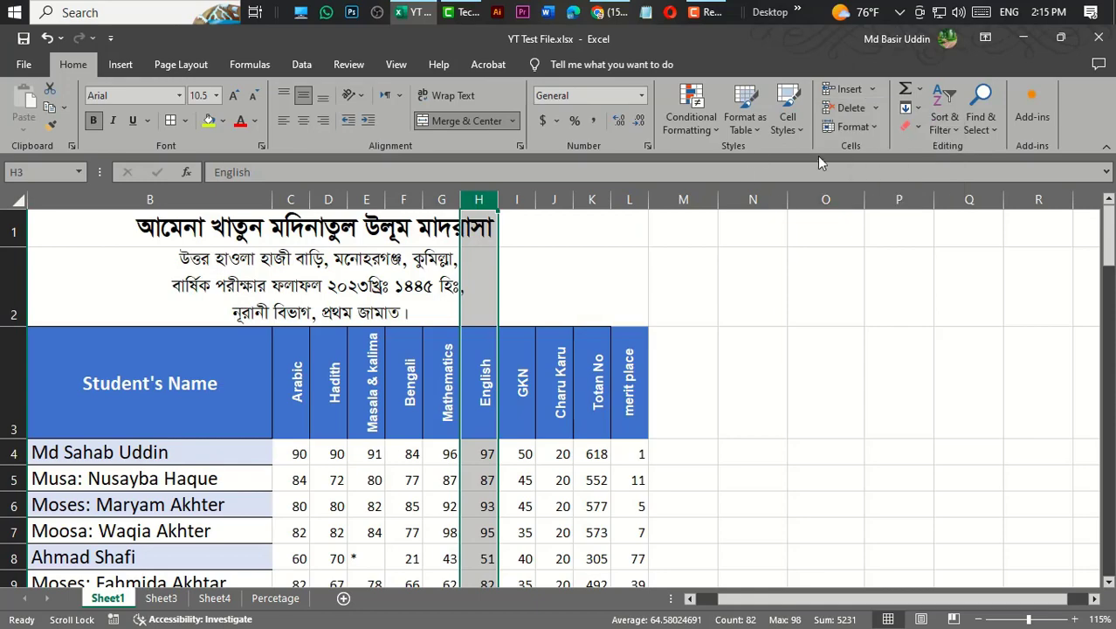
pyautogui.click(871, 125)
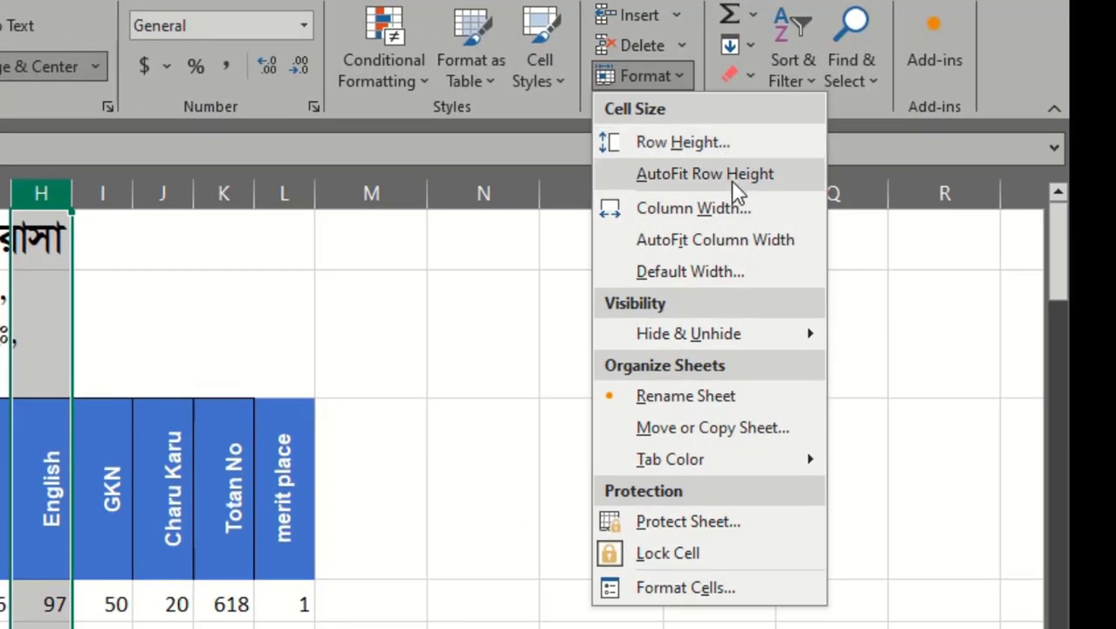
pyautogui.click(676, 173)
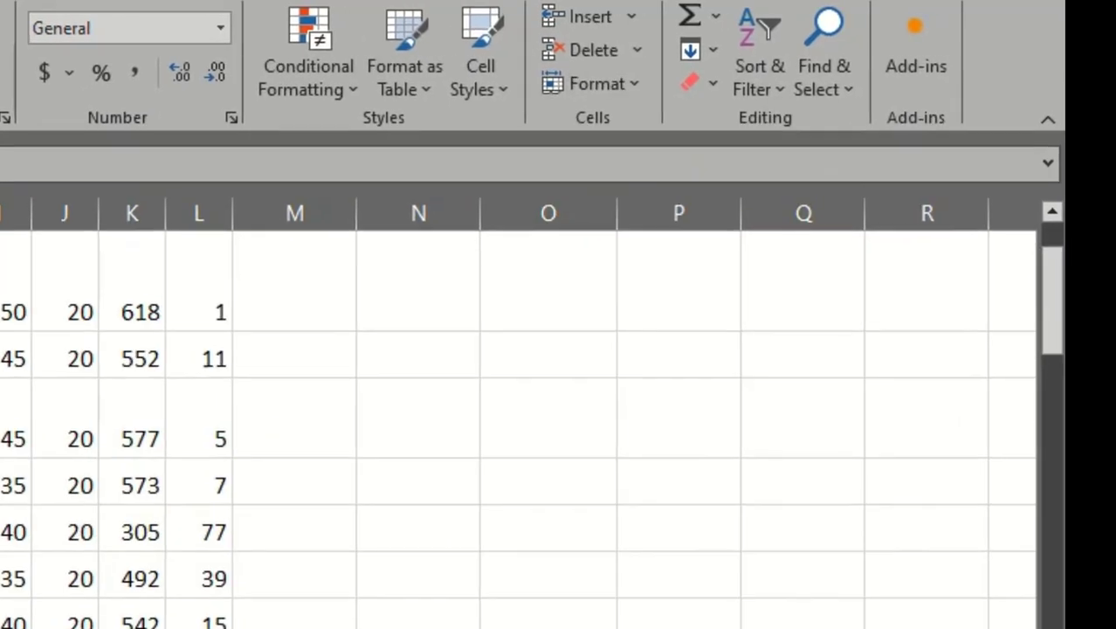
# Step: Select rows 6 to 14 of the marks table and set their row height to 2.5
pyautogui.moveTo(2, 428); pyautogui.dragTo(2, 625)
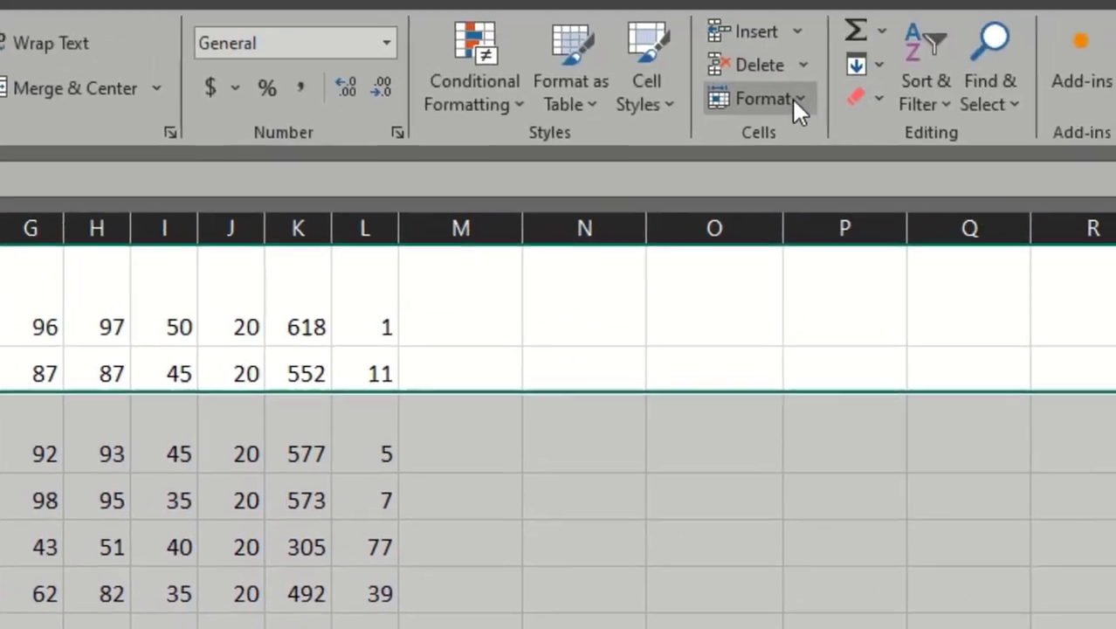
pyautogui.click(791, 101)
pyautogui.click(789, 183)
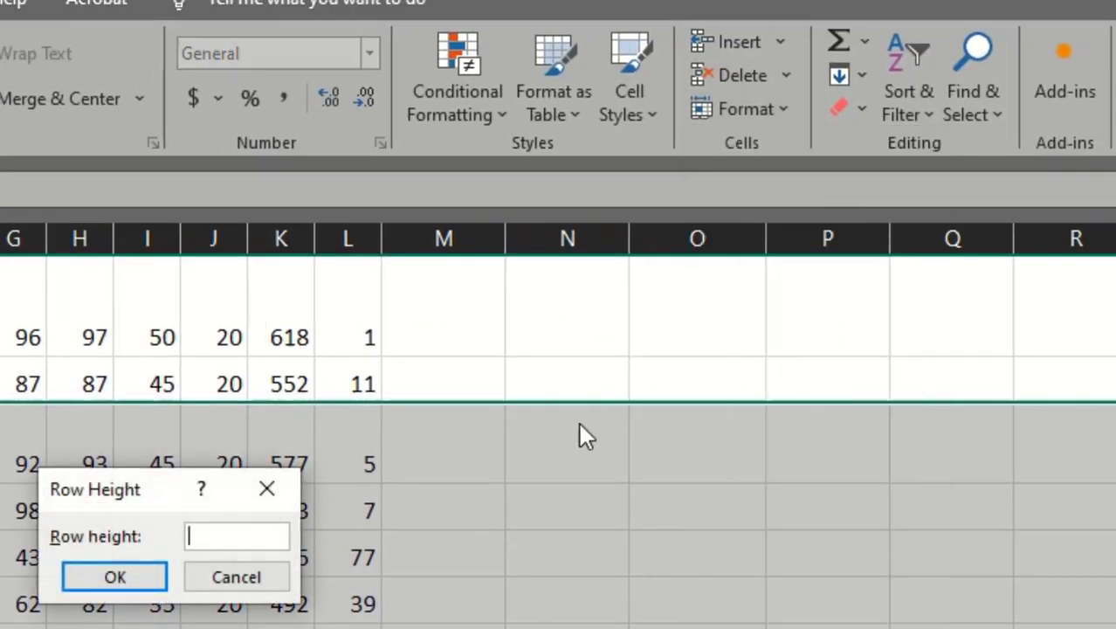
pyautogui.write('2.5')
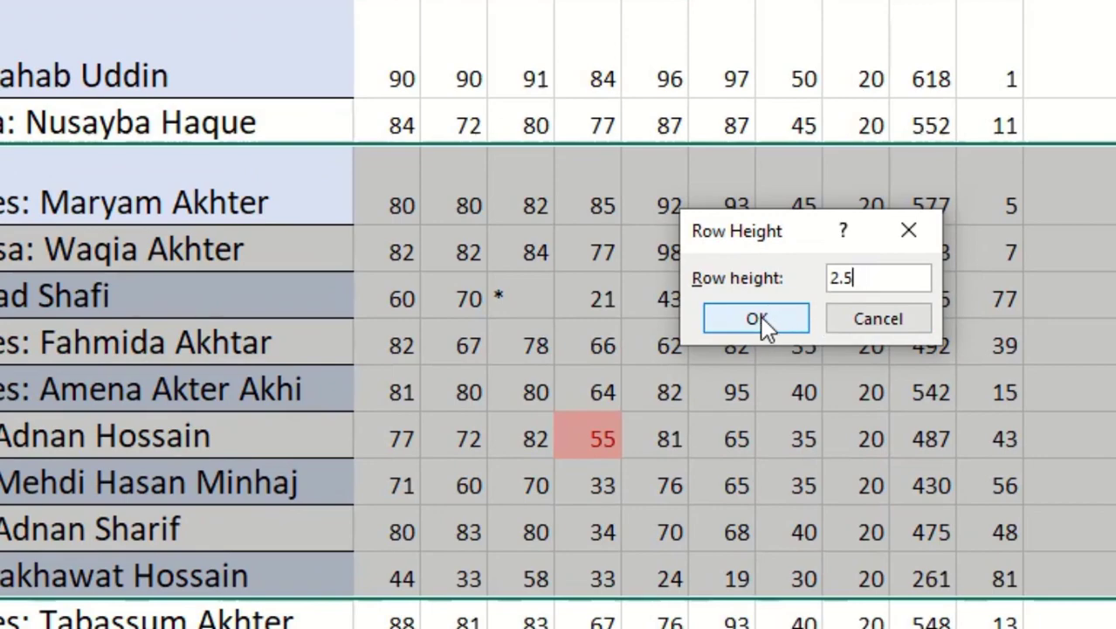
pyautogui.click(757, 319)
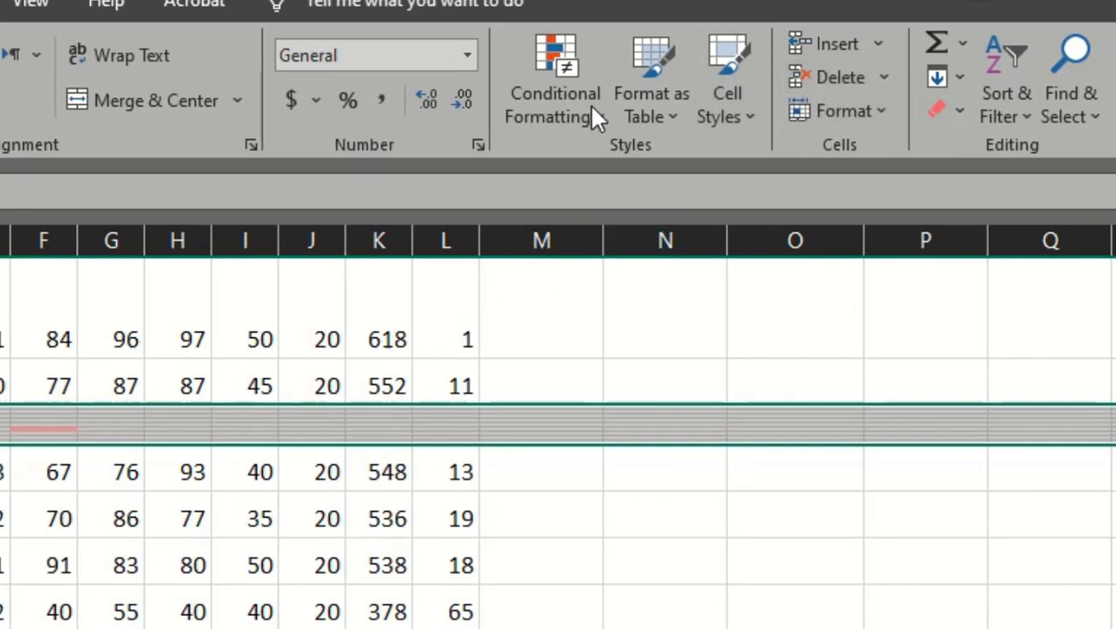
# Step: Set the height of the selected rows 6 to 14 to 5 and apply AutoFit Row Height to them
pyautogui.click(876, 116)
pyautogui.click(883, 180)
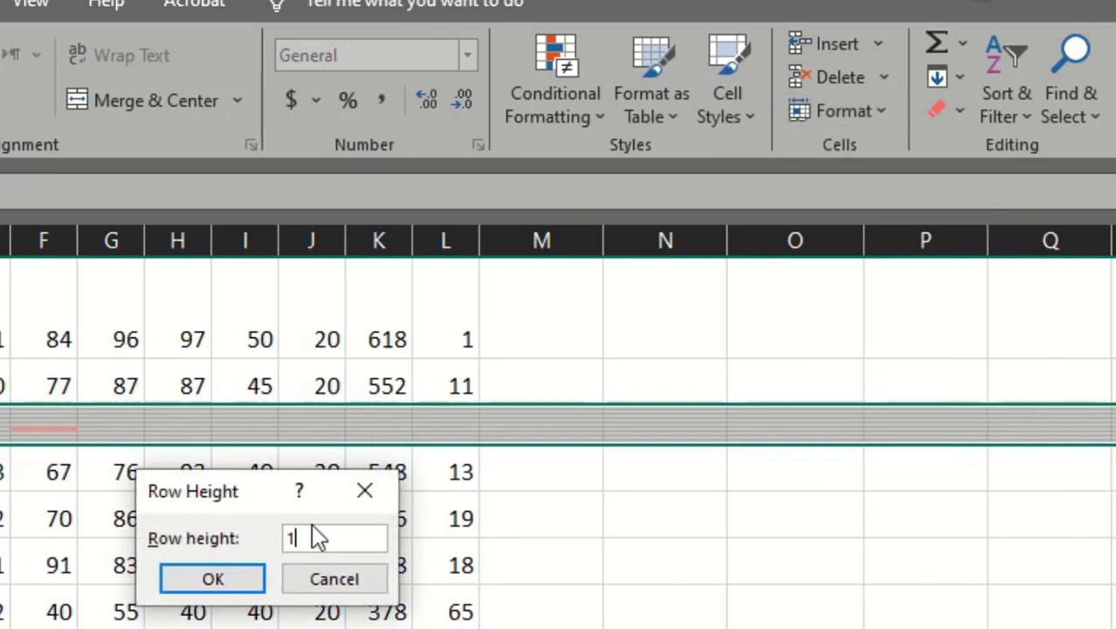
pyautogui.write('5.0')
pyautogui.click(261, 577)
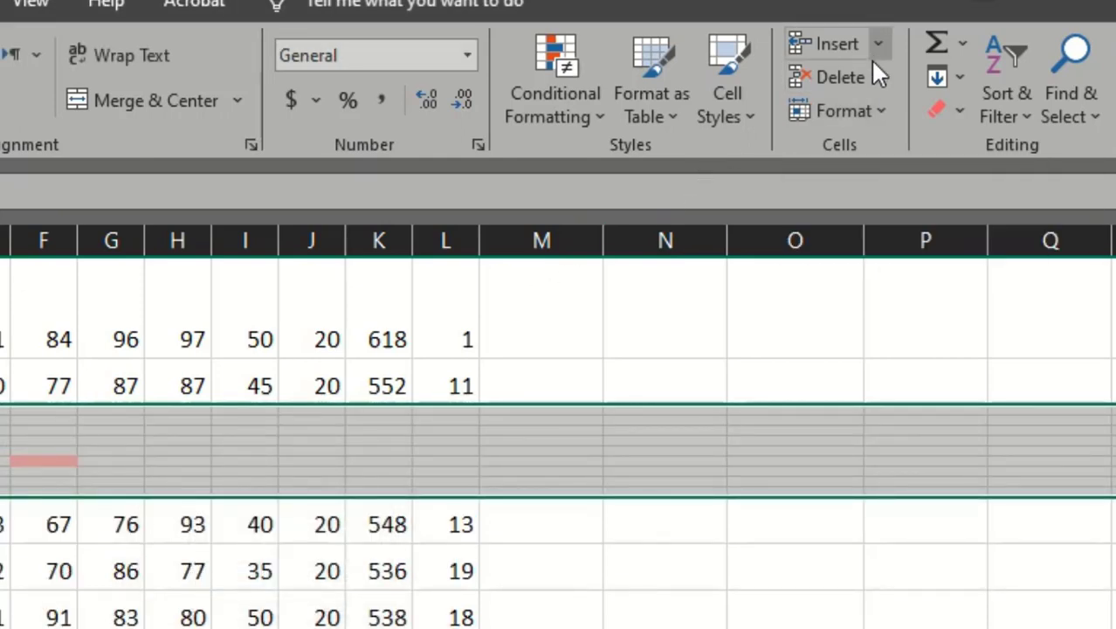
pyautogui.click(872, 112)
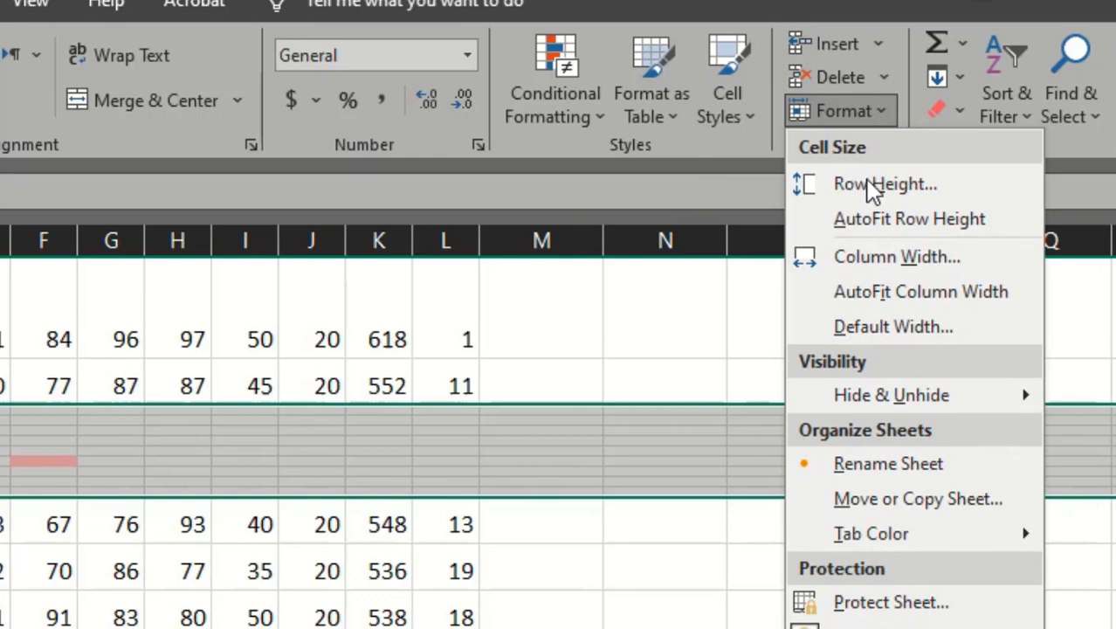
pyautogui.click(950, 220)
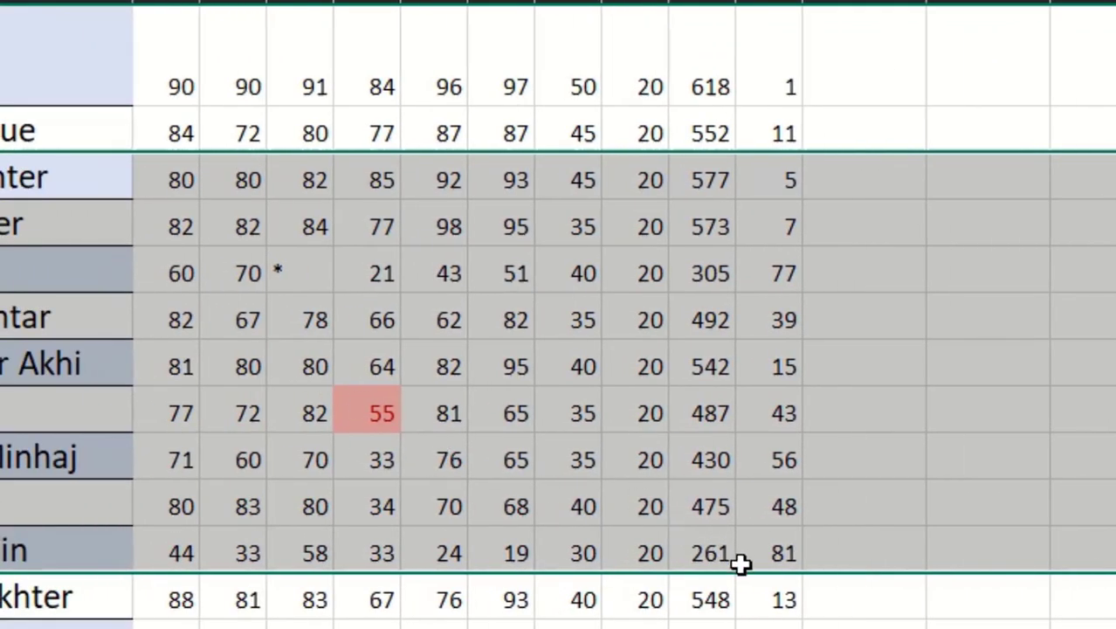
# Step: View the sheet's standard column width setting and leave it unaltered
pyautogui.click(596, 80)
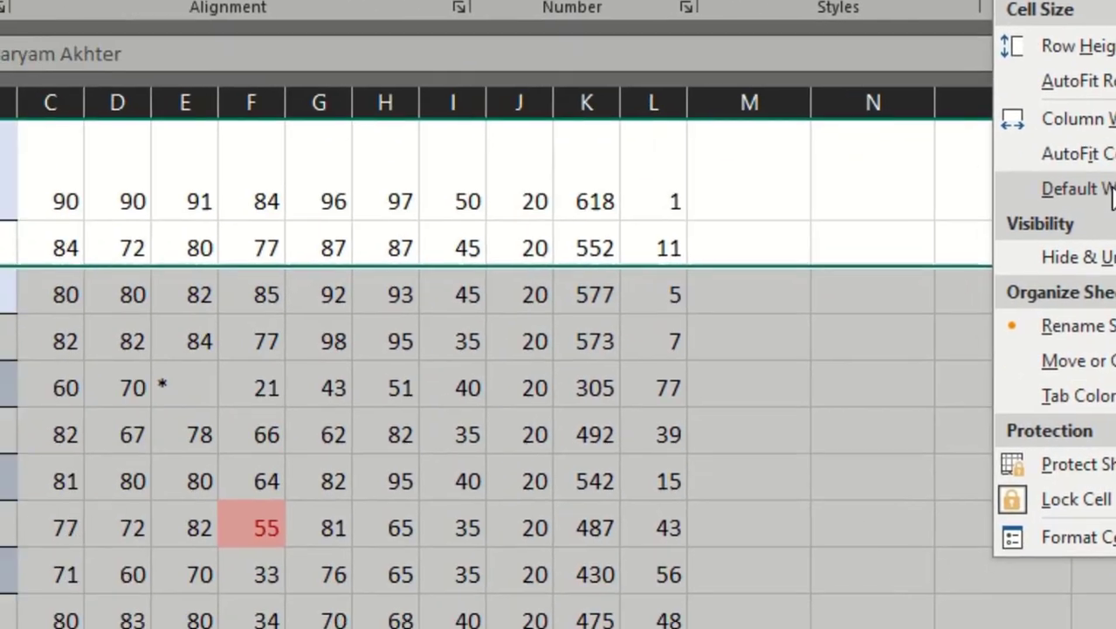
pyautogui.click(650, 301)
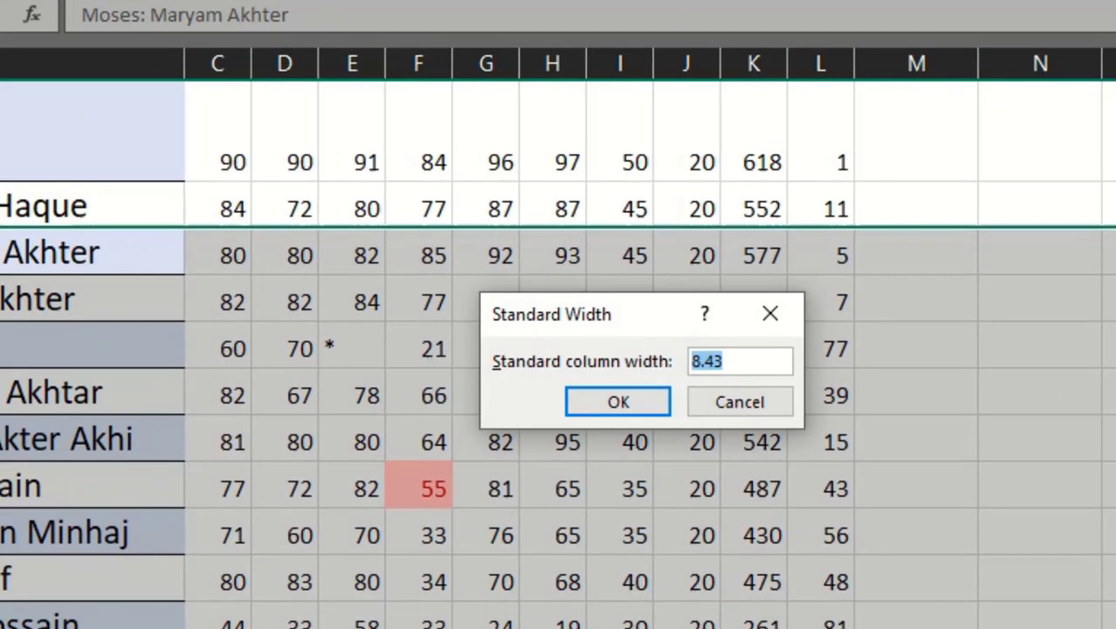
pyautogui.click(767, 315)
# Step: Select columns C to L and widen them with a larger column width value
pyautogui.moveTo(206, 66); pyautogui.dragTo(816, 511)
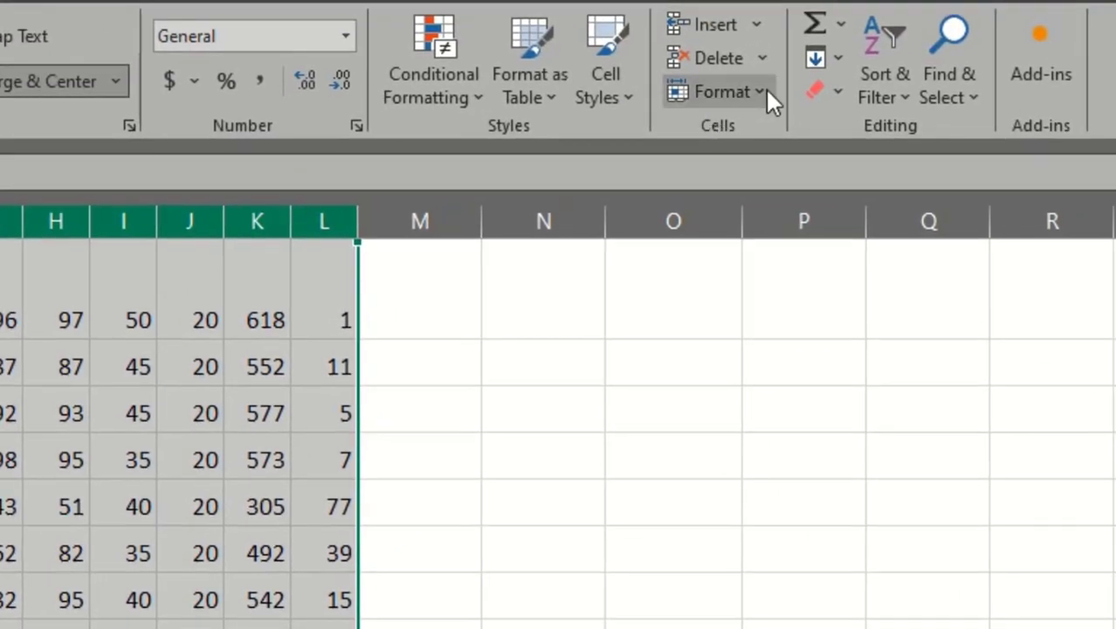
pyautogui.click(759, 93)
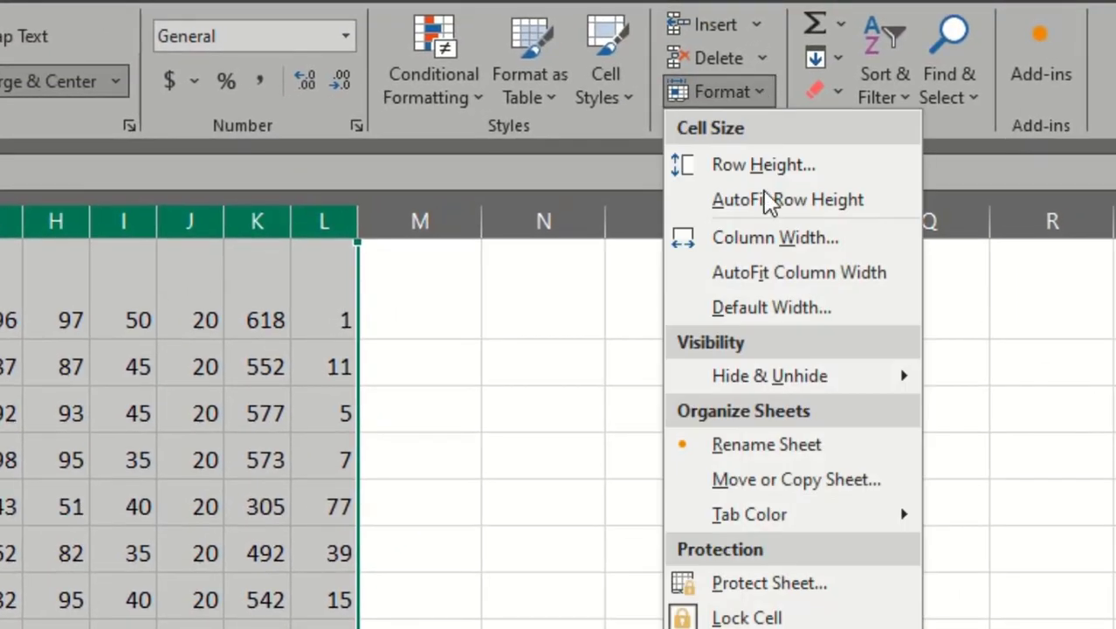
pyautogui.click(776, 238)
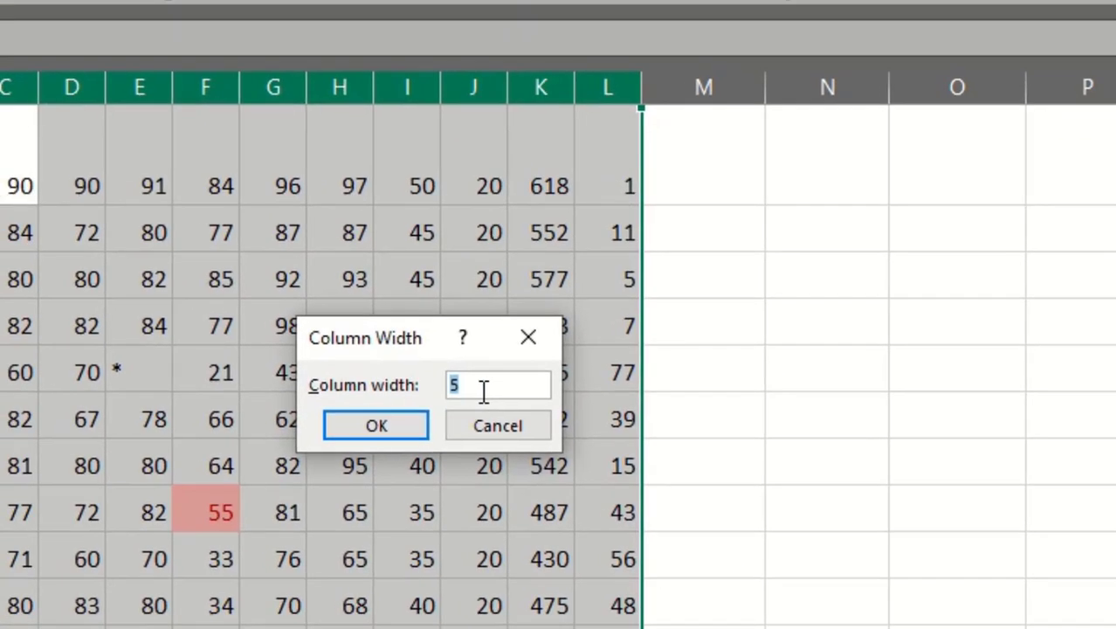
pyautogui.click(375, 424)
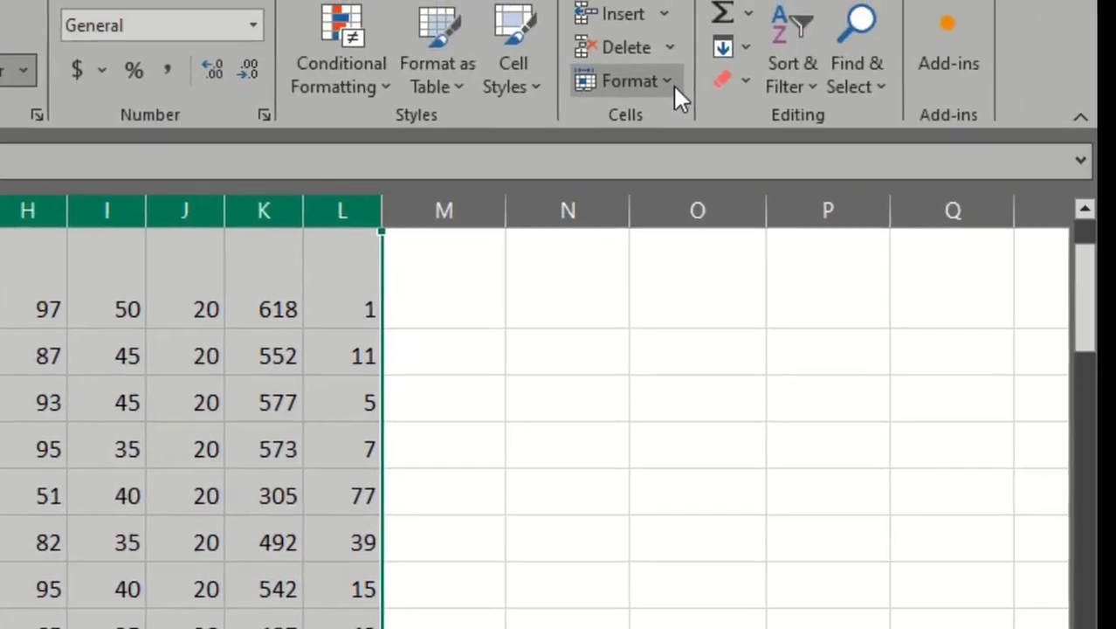
# Step: Apply AutoFit Column Width to columns C to L and view the default width setting
pyautogui.click(1067, 12)
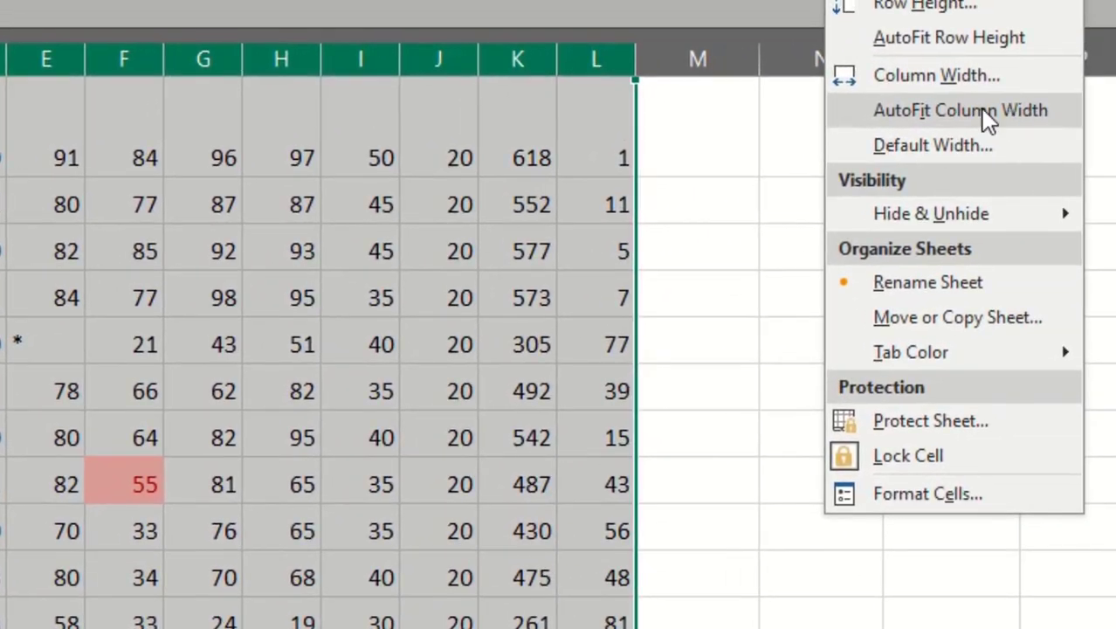
pyautogui.click(1035, 107)
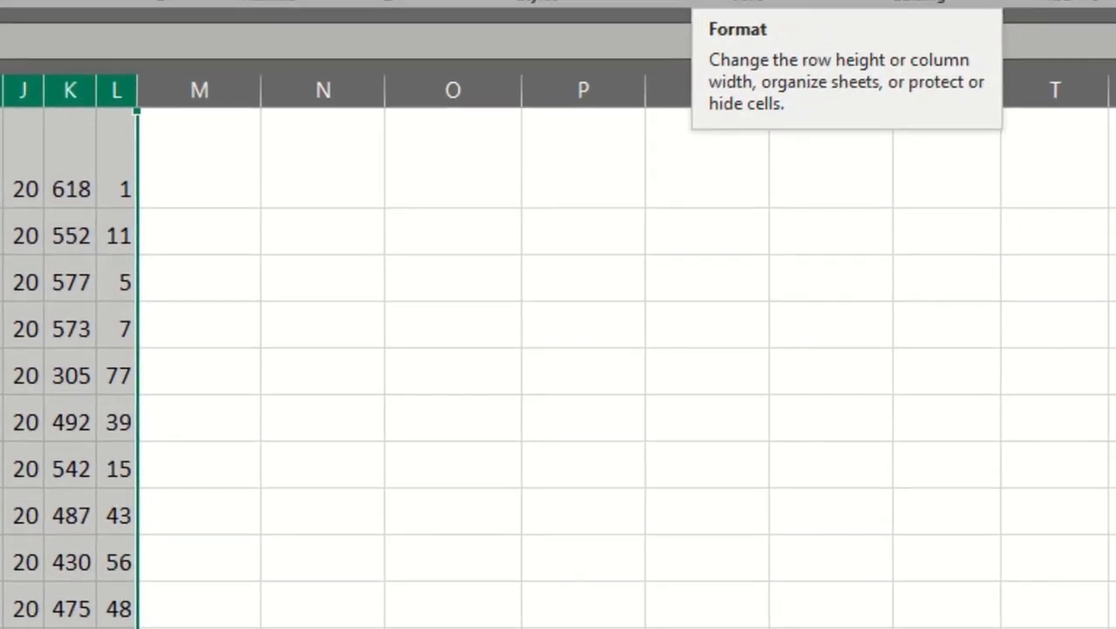
pyautogui.click(659, 3)
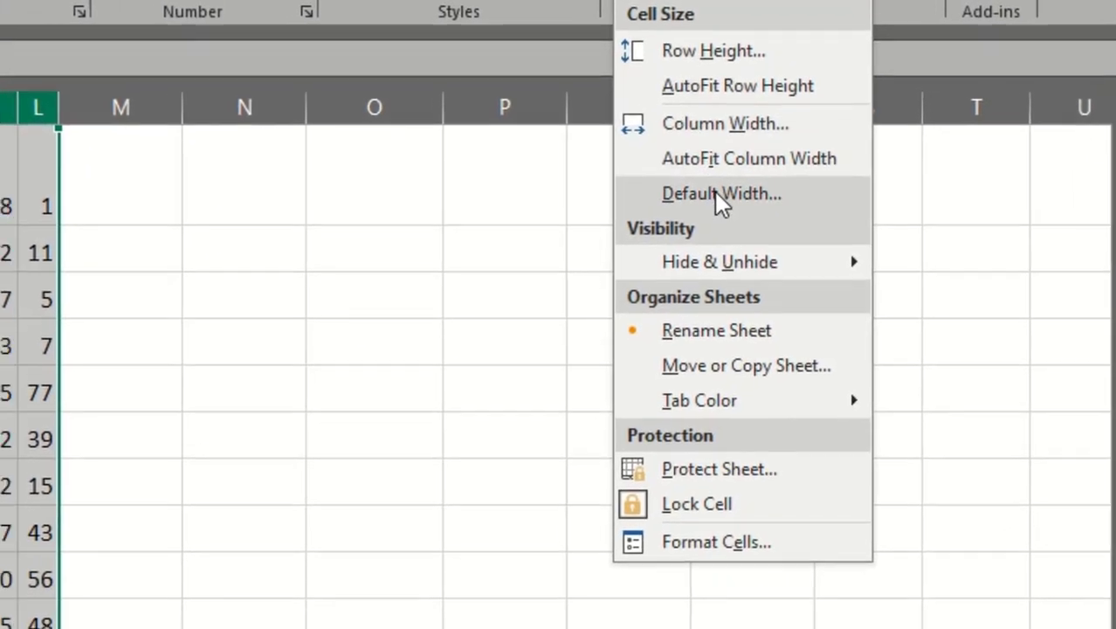
pyautogui.click(689, 203)
pyautogui.click(362, 374)
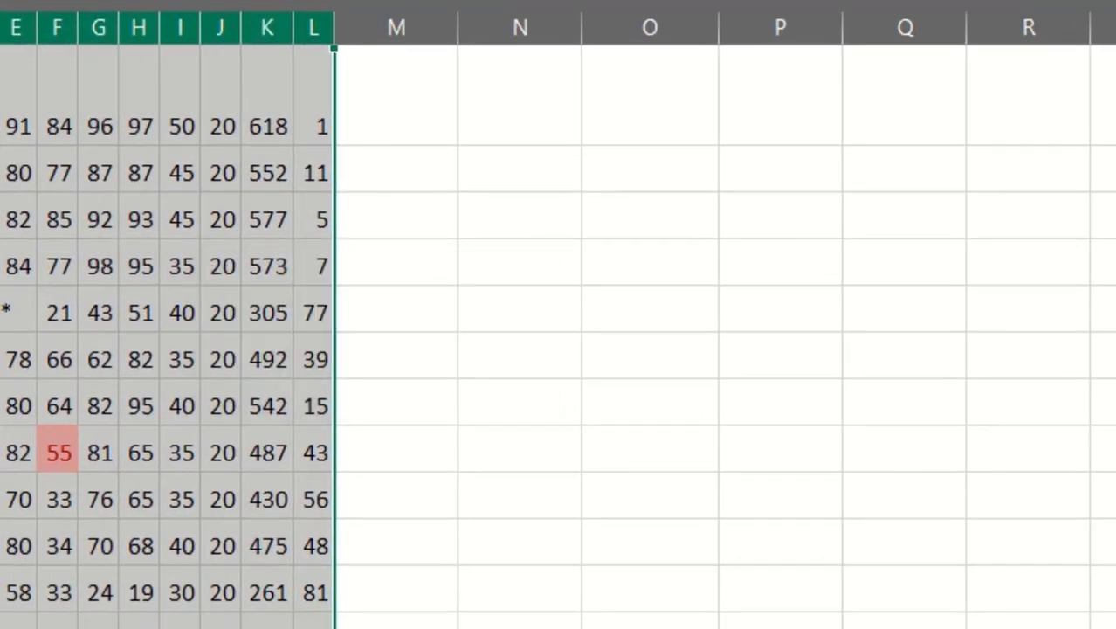
# Step: Set the width of columns C to L to 5
pyautogui.click(921, 1)
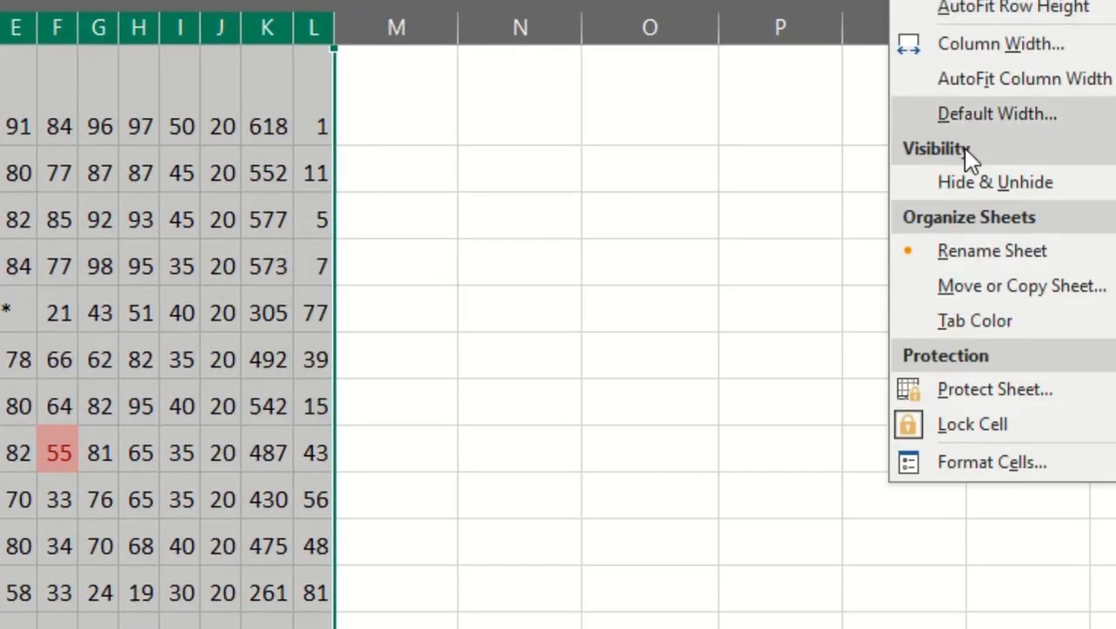
pyautogui.click(987, 47)
pyautogui.write('5')
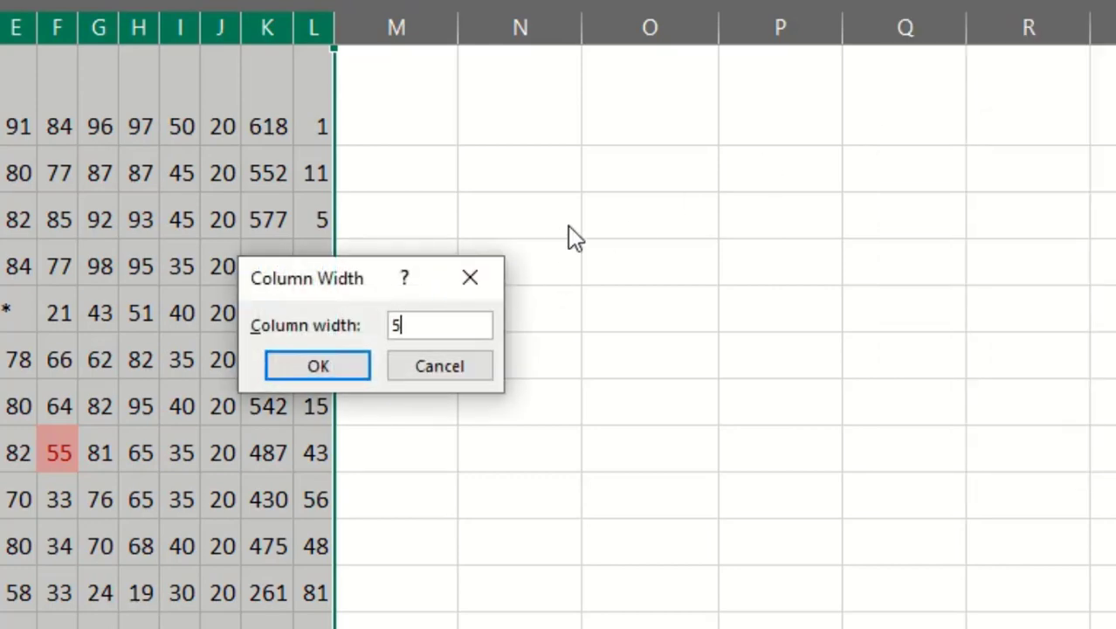
pyautogui.press('Return')
# Step: Hide all the rows of the marks sheet and unhide them again
pyautogui.click(899, 2)
pyautogui.moveTo(910, 187)
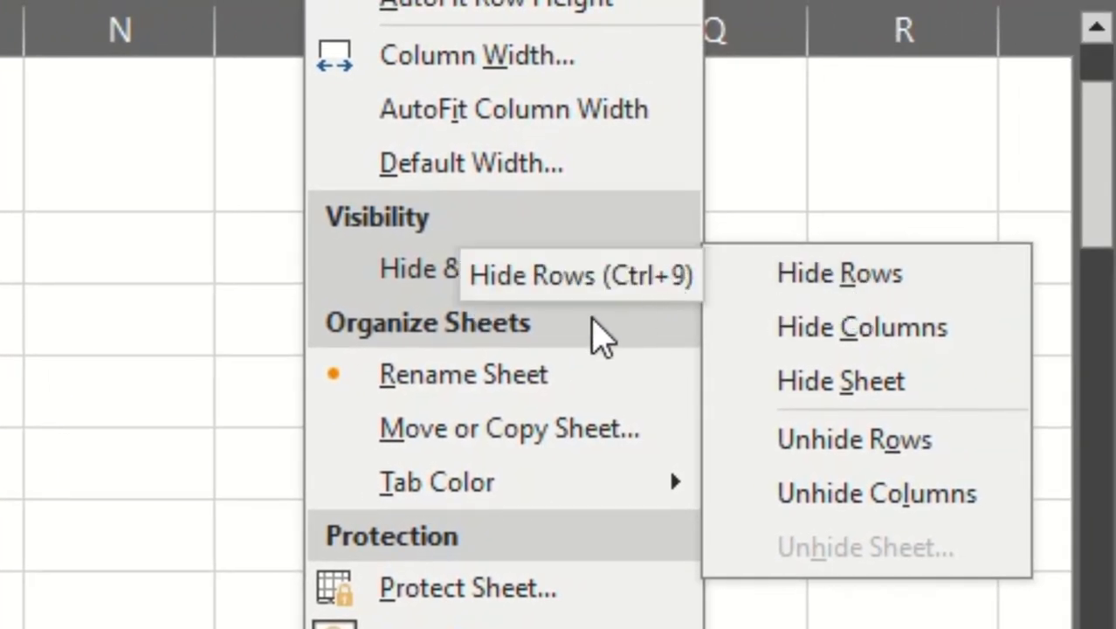
pyautogui.click(854, 288)
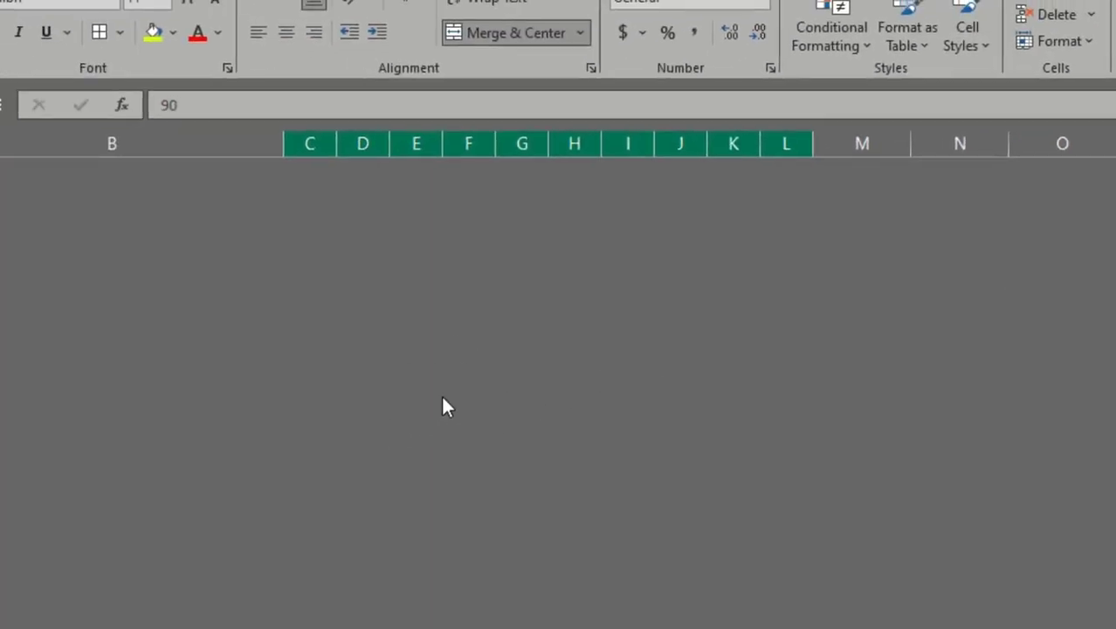
pyautogui.click(1059, 41)
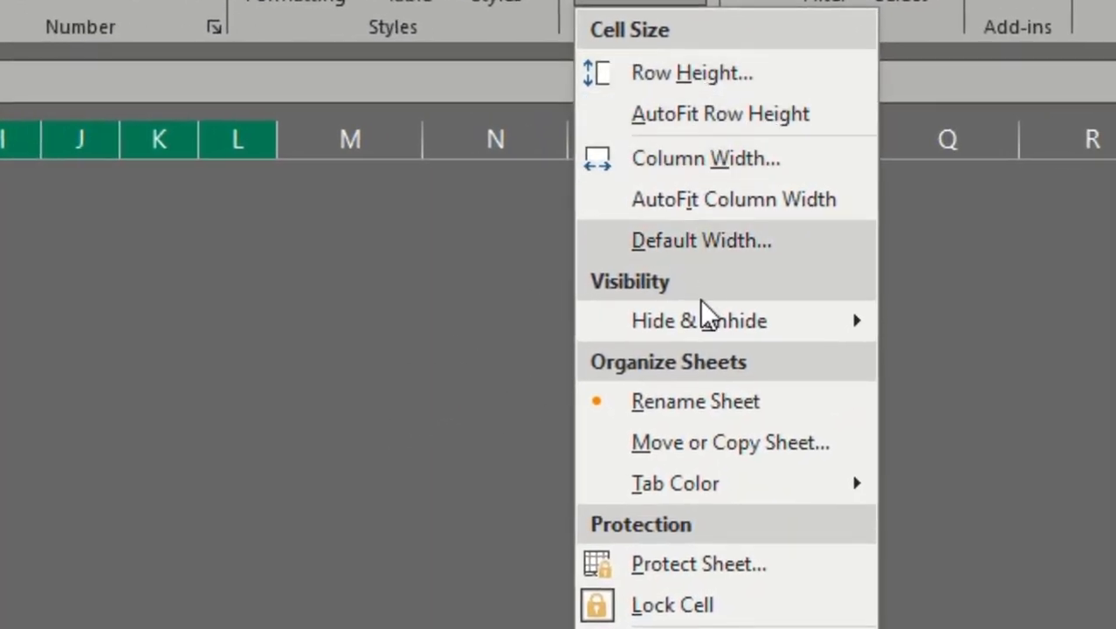
pyautogui.moveTo(1102, 271)
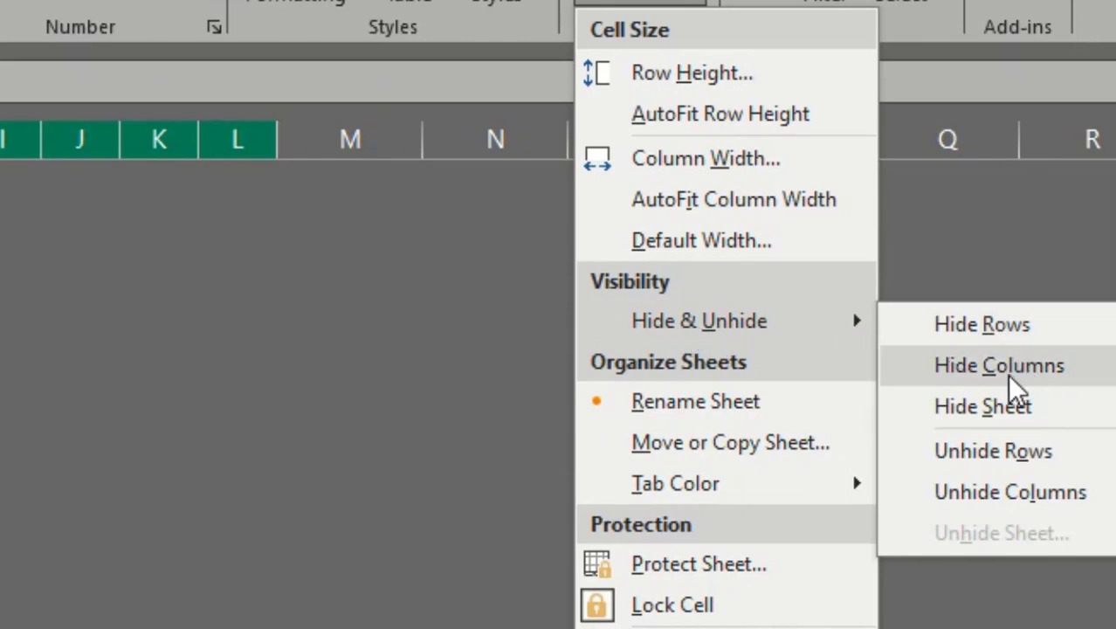
pyautogui.click(1017, 450)
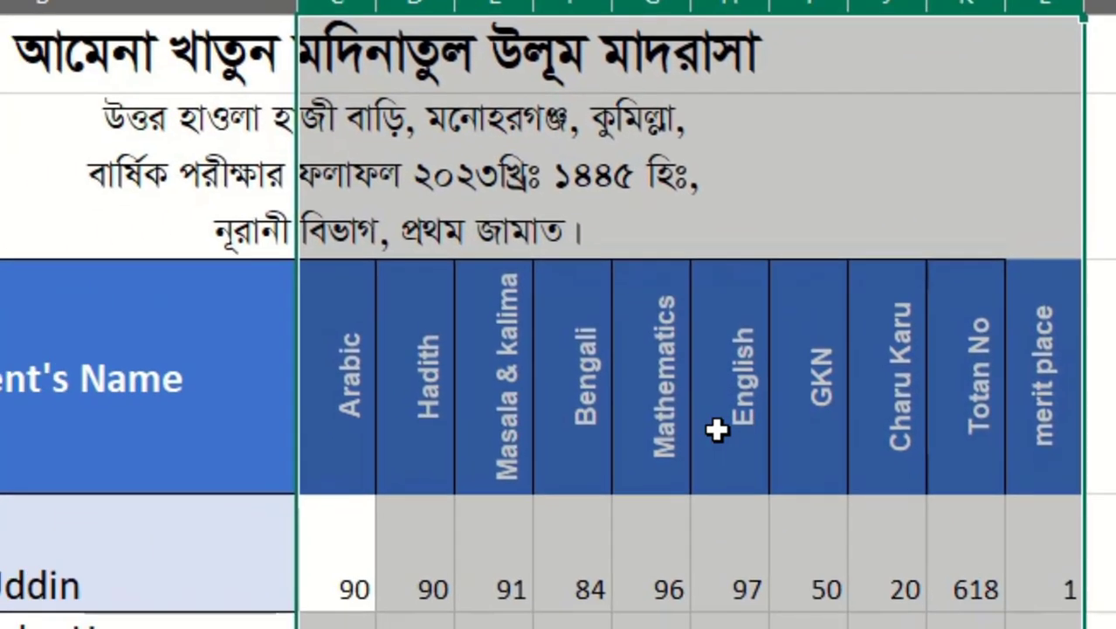
# Step: Try a dark gold background fill in Format Cells for the marks table and close the settings without applying it
pyautogui.scroll(-1, 772, 509)
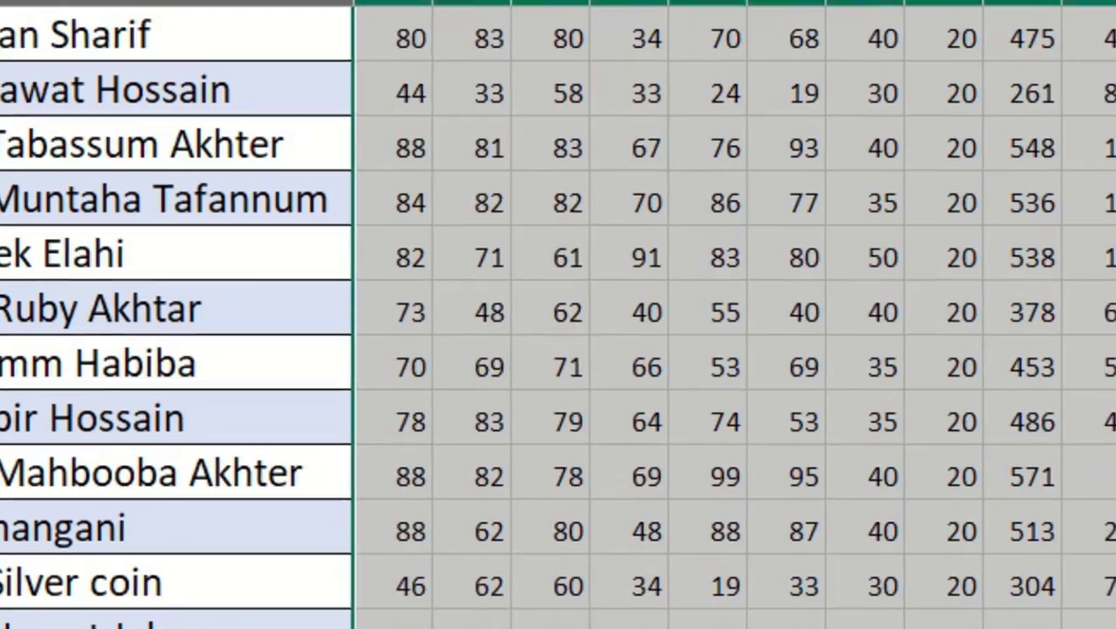
pyautogui.click(633, 33)
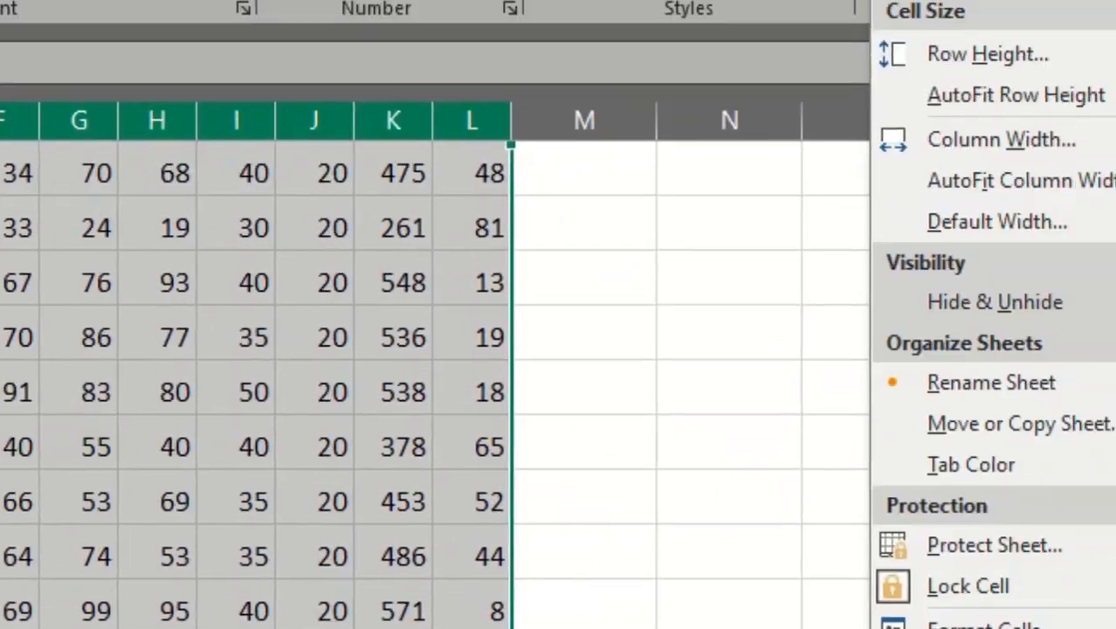
pyautogui.moveTo(723, 380)
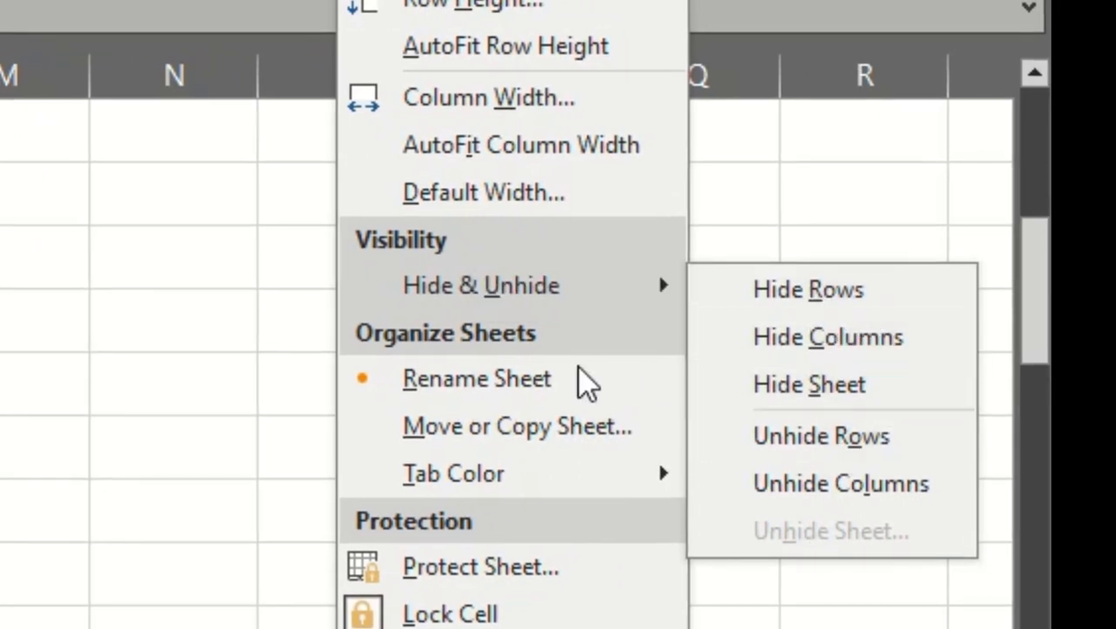
pyautogui.moveTo(660, 294)
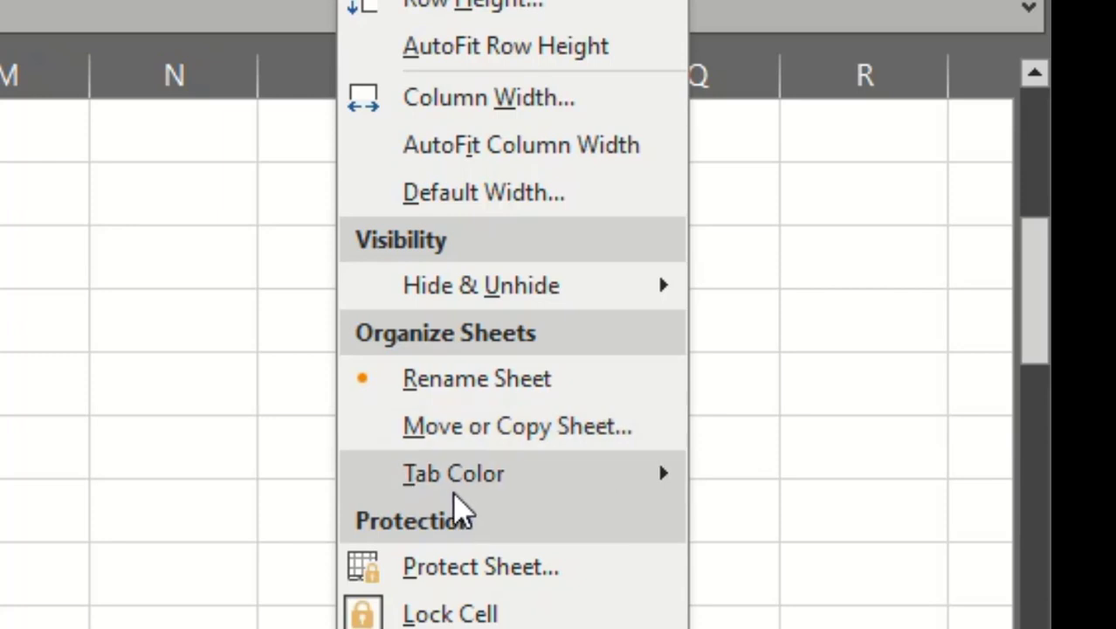
pyautogui.moveTo(433, 483)
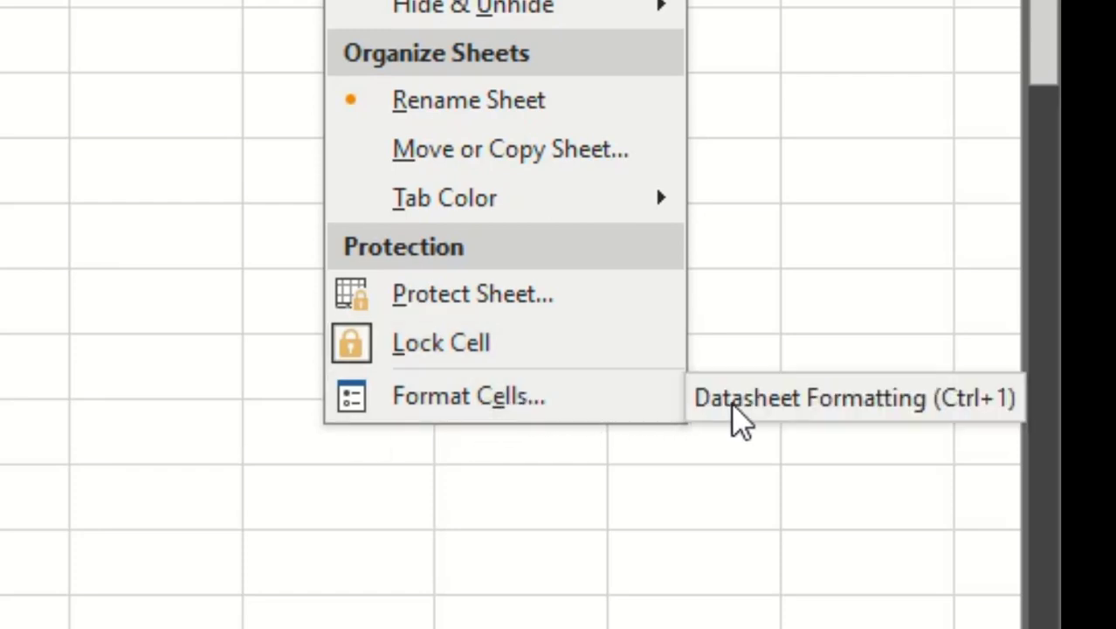
pyautogui.click(521, 418)
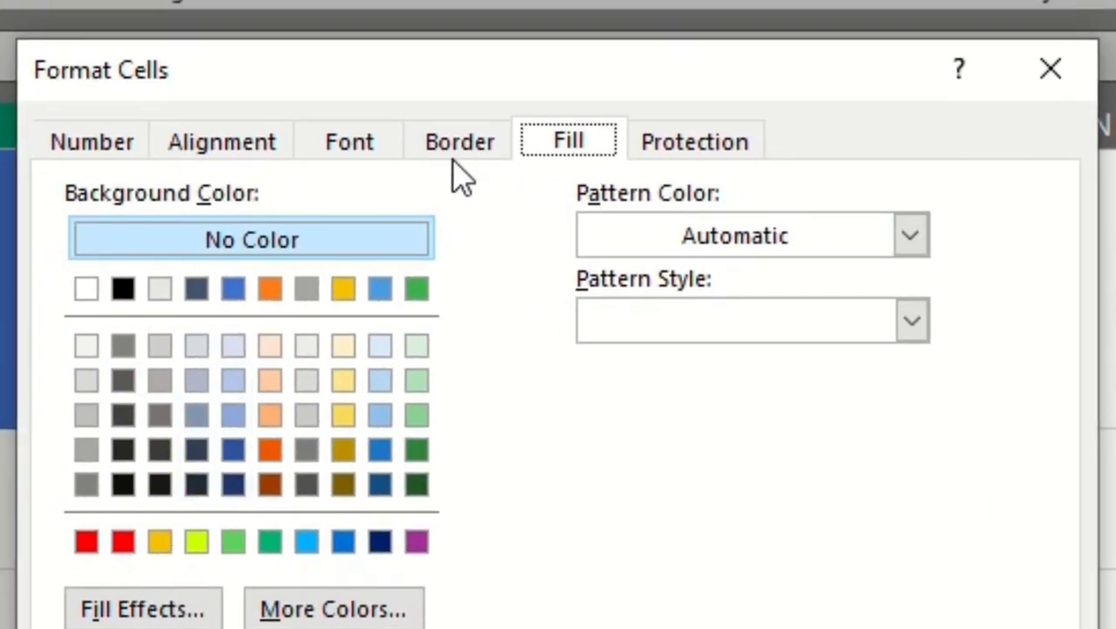
pyautogui.click(349, 445)
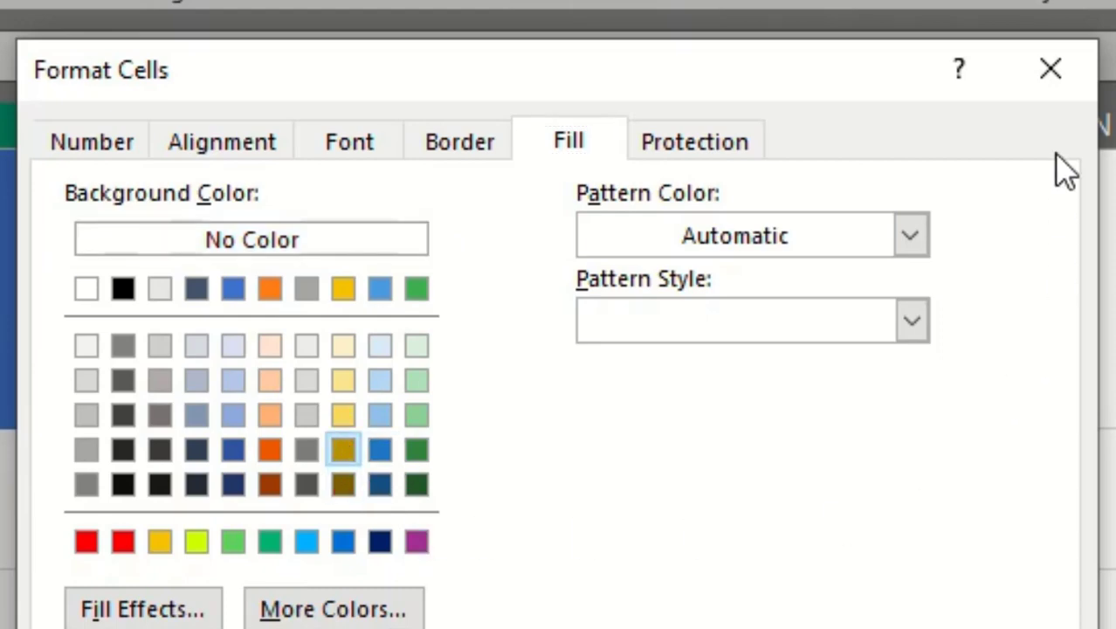
pyautogui.click(1050, 69)
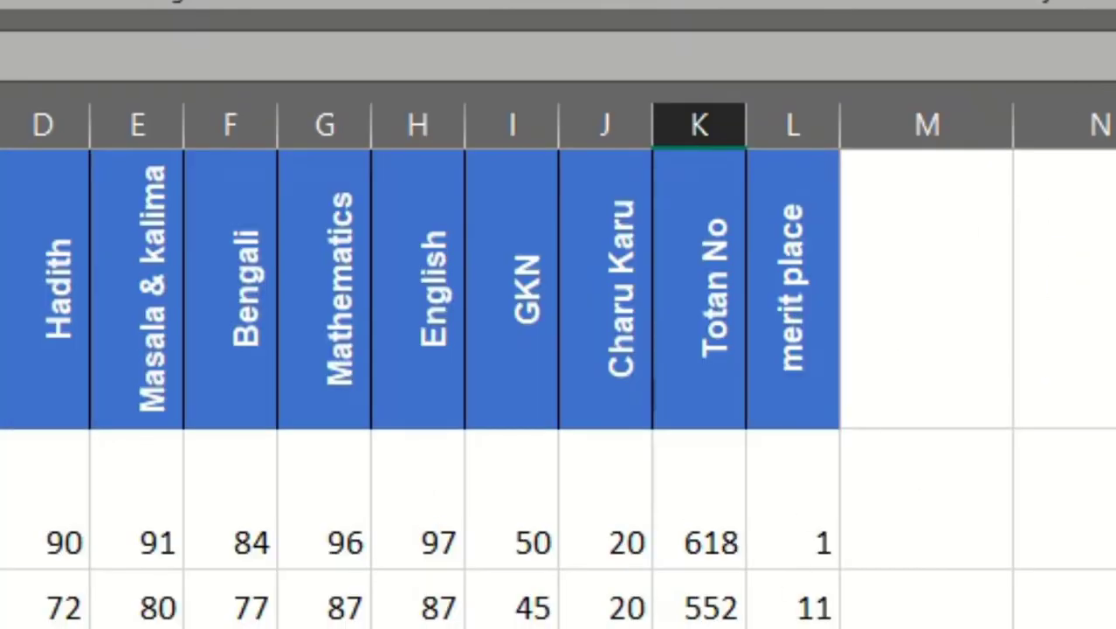